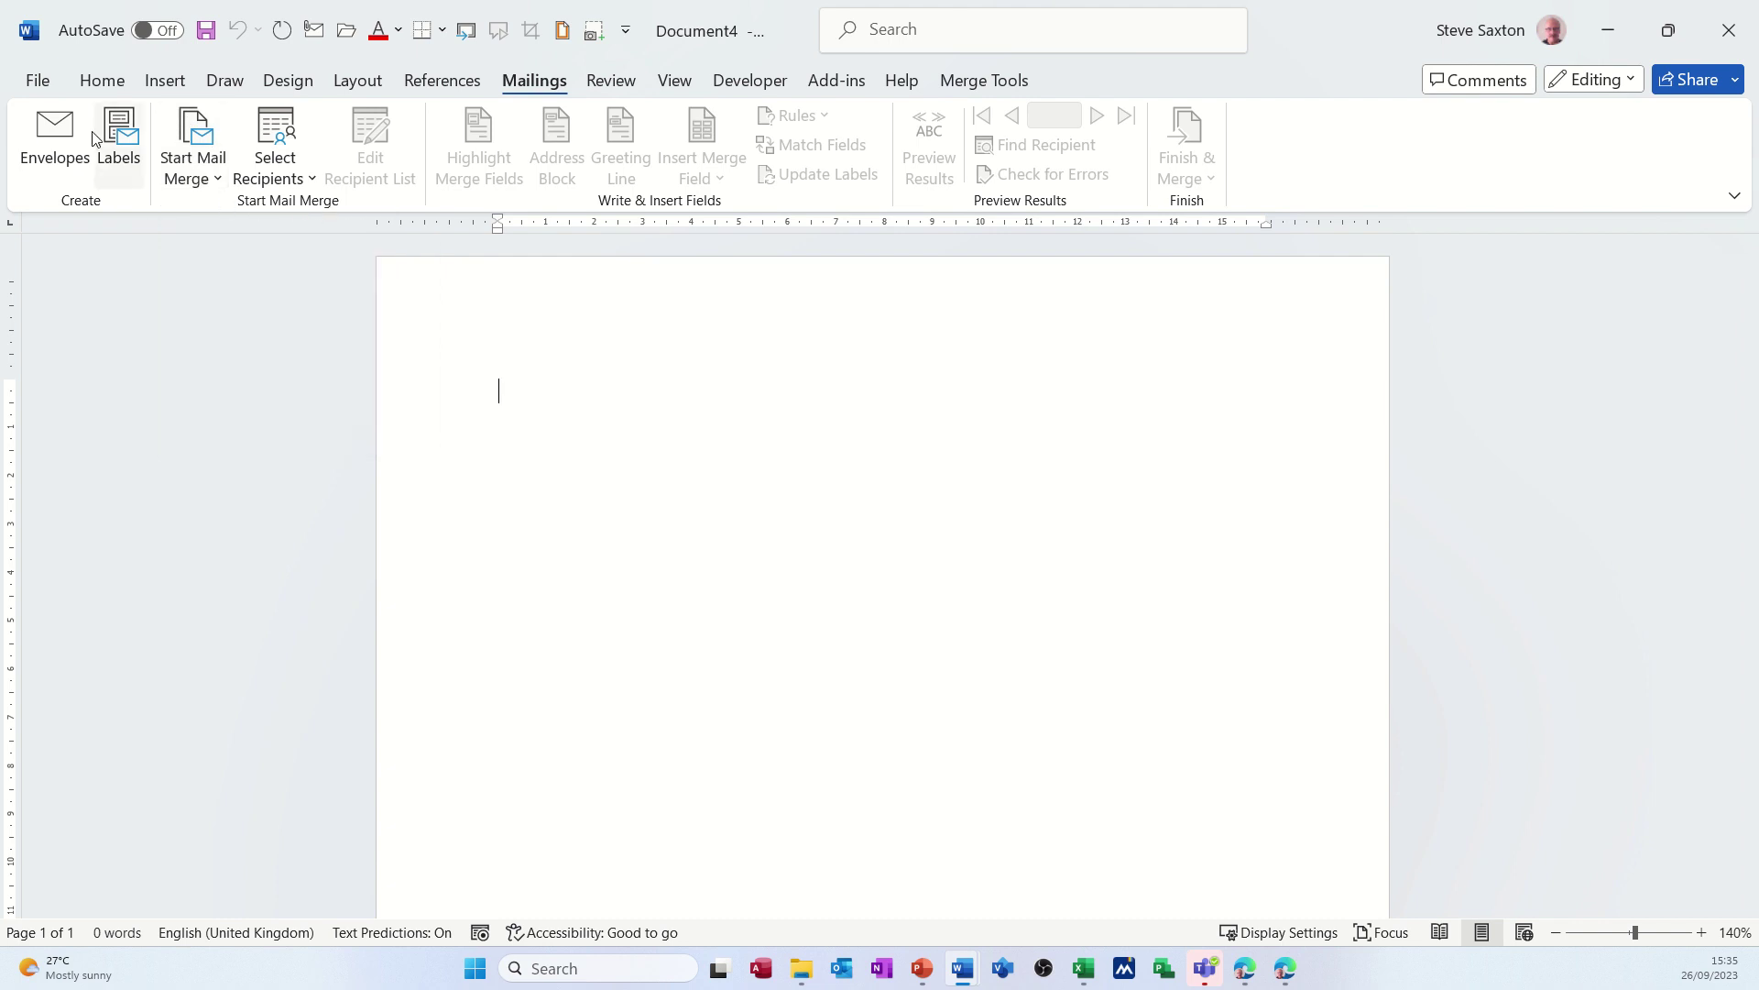
# - Make the blank document a mail-merge letter and list the recipient source options
pyautogui.click(220, 187)
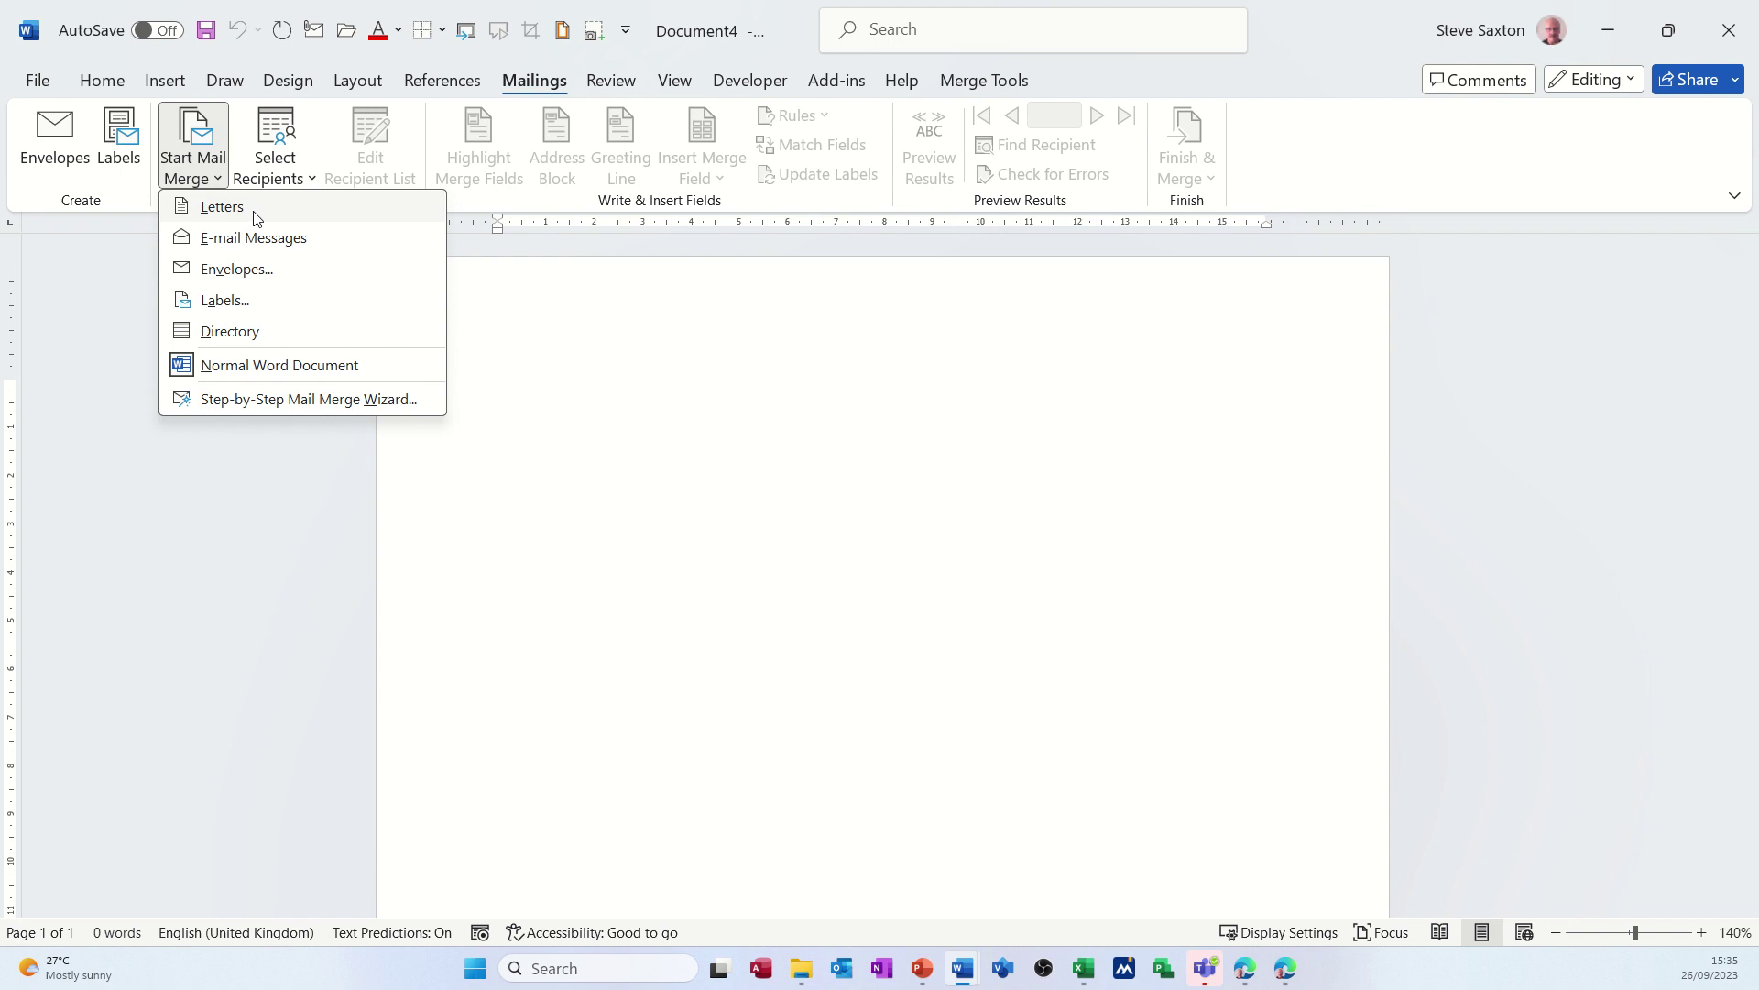
pyautogui.click(234, 209)
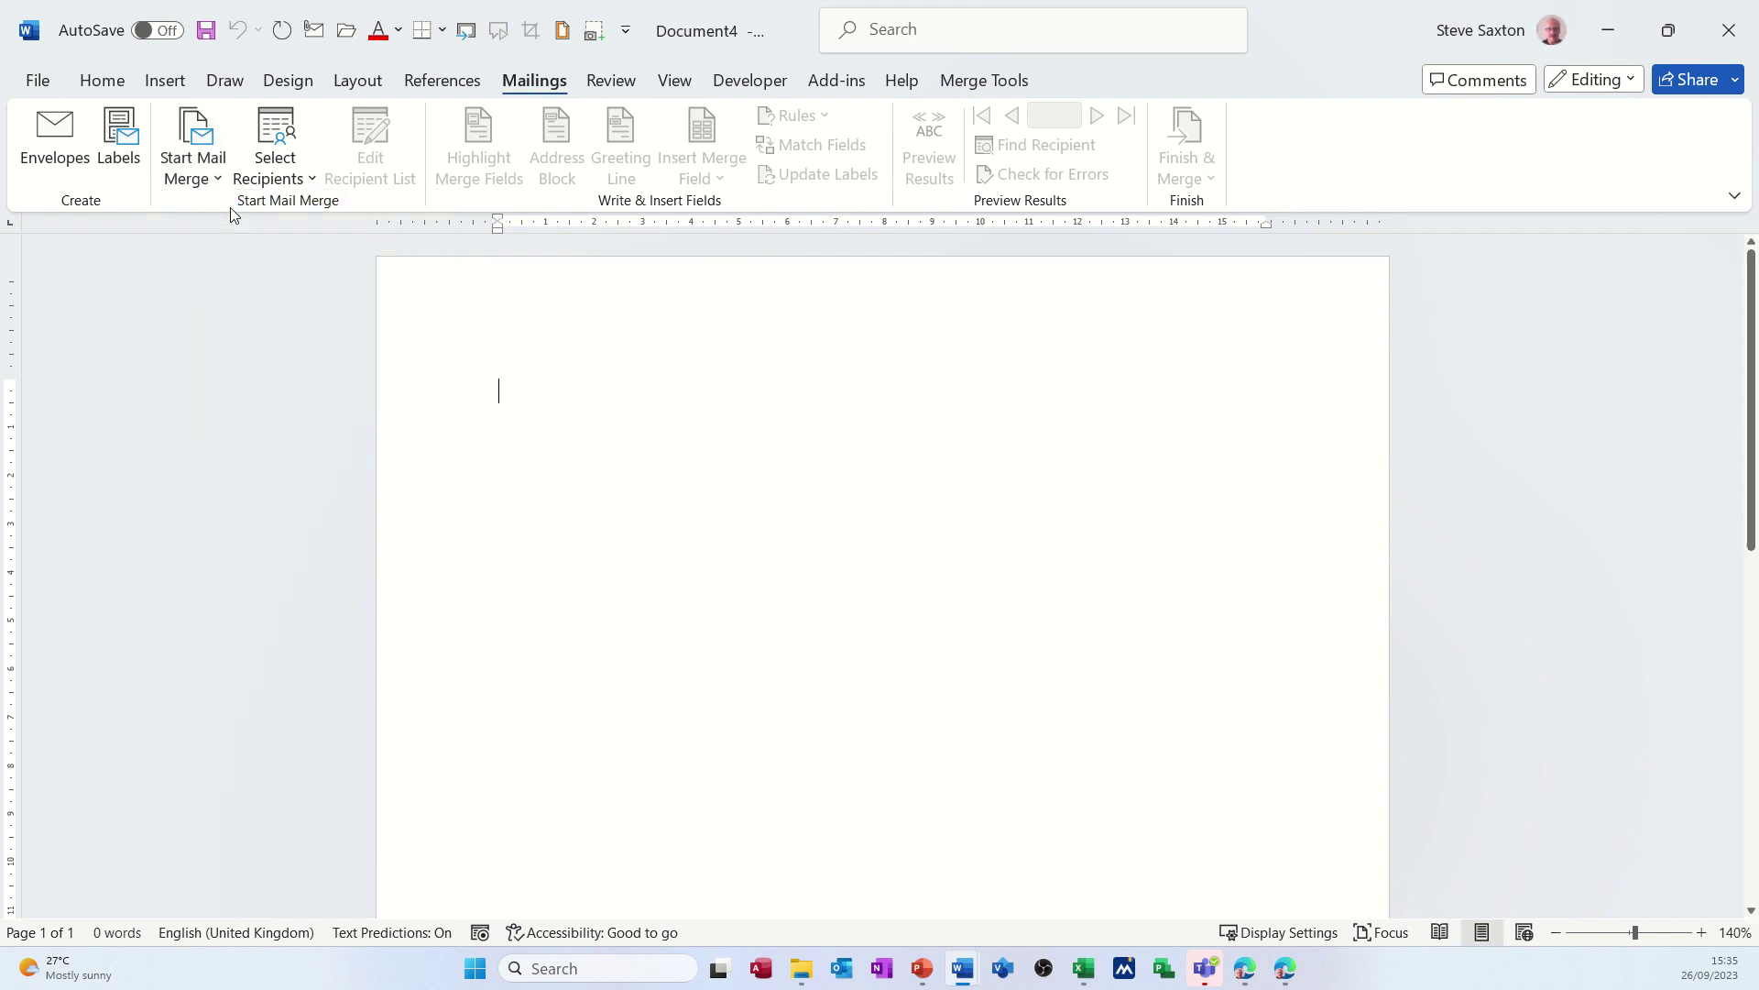
pyautogui.click(305, 171)
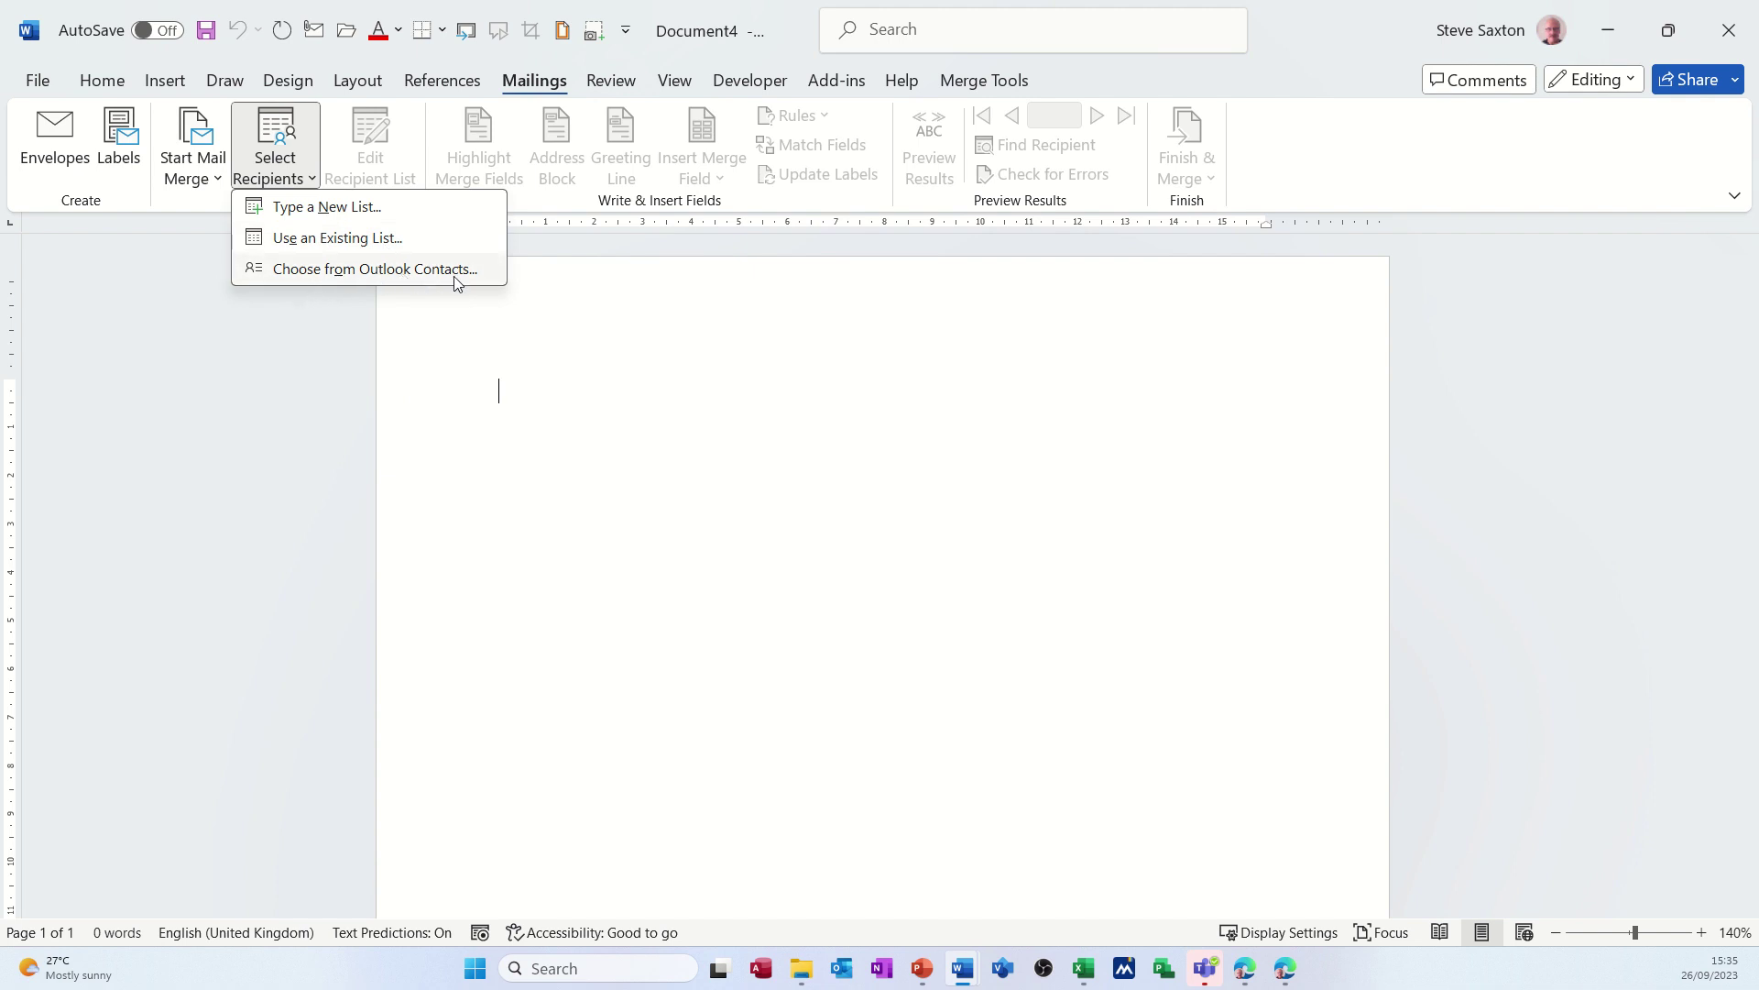
# - Use the TblAddressDetails table of the CompanyRecords database in Examples > Access 2023 as recipients
pyautogui.click(316, 240)
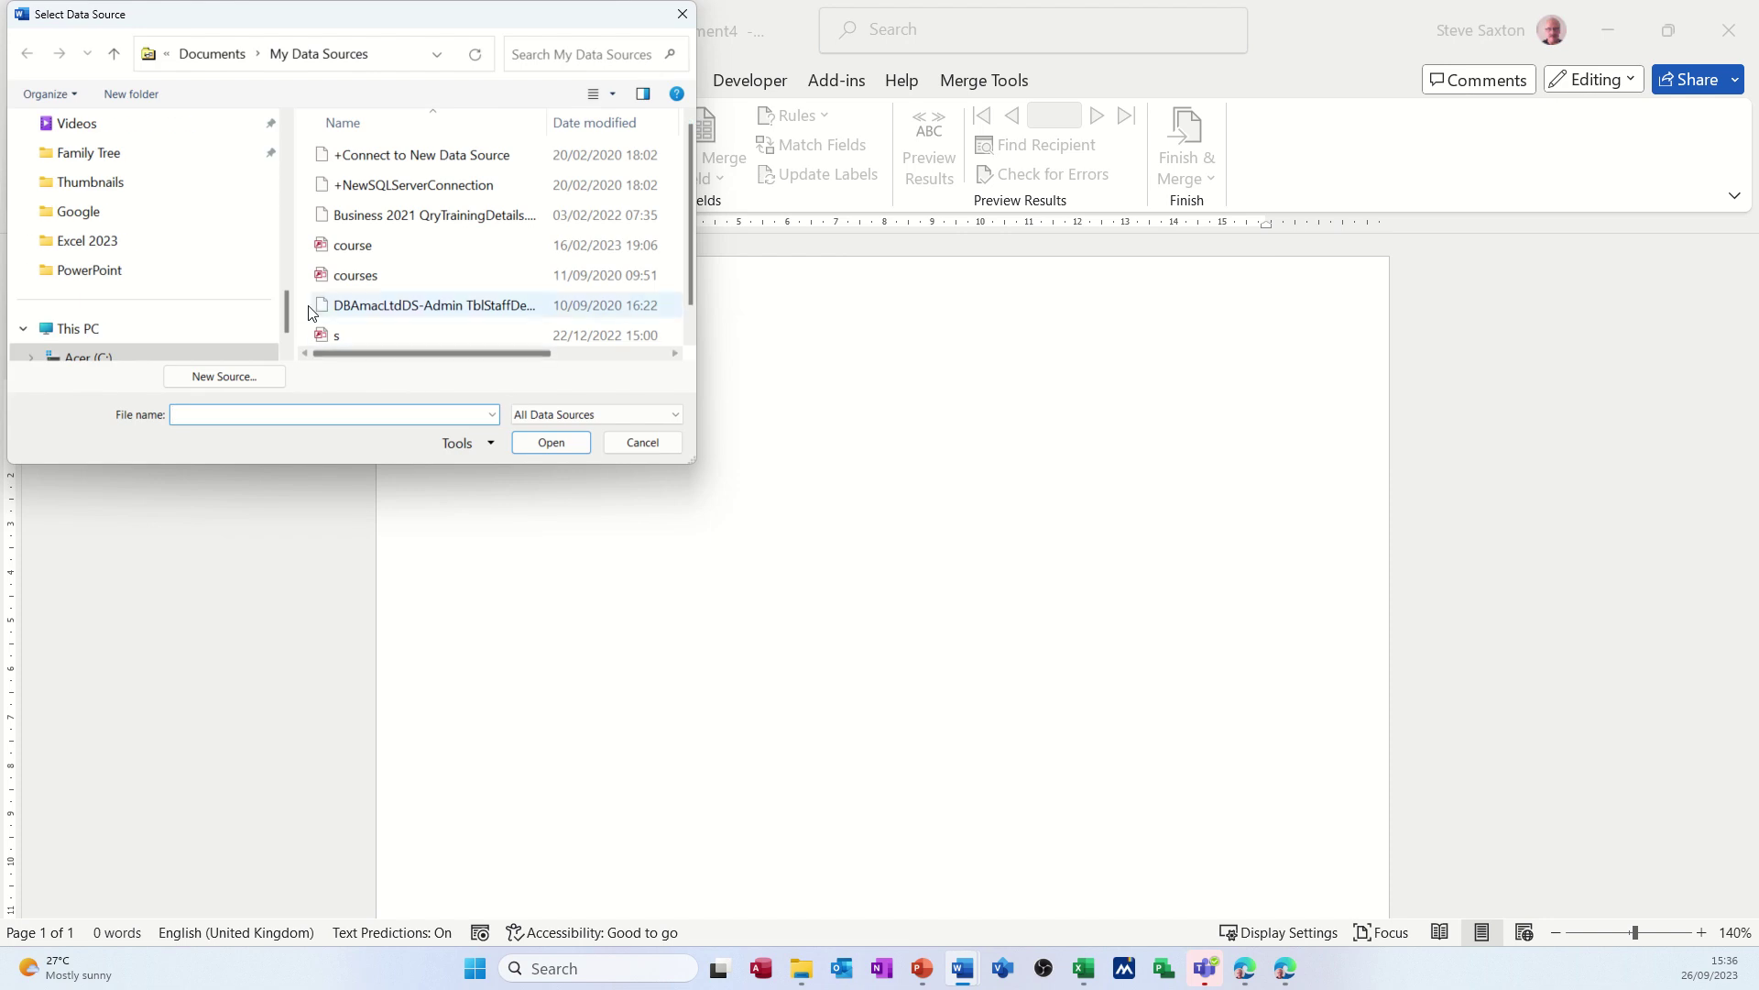
pyautogui.moveTo(289, 308); pyautogui.dragTo(286, 247)
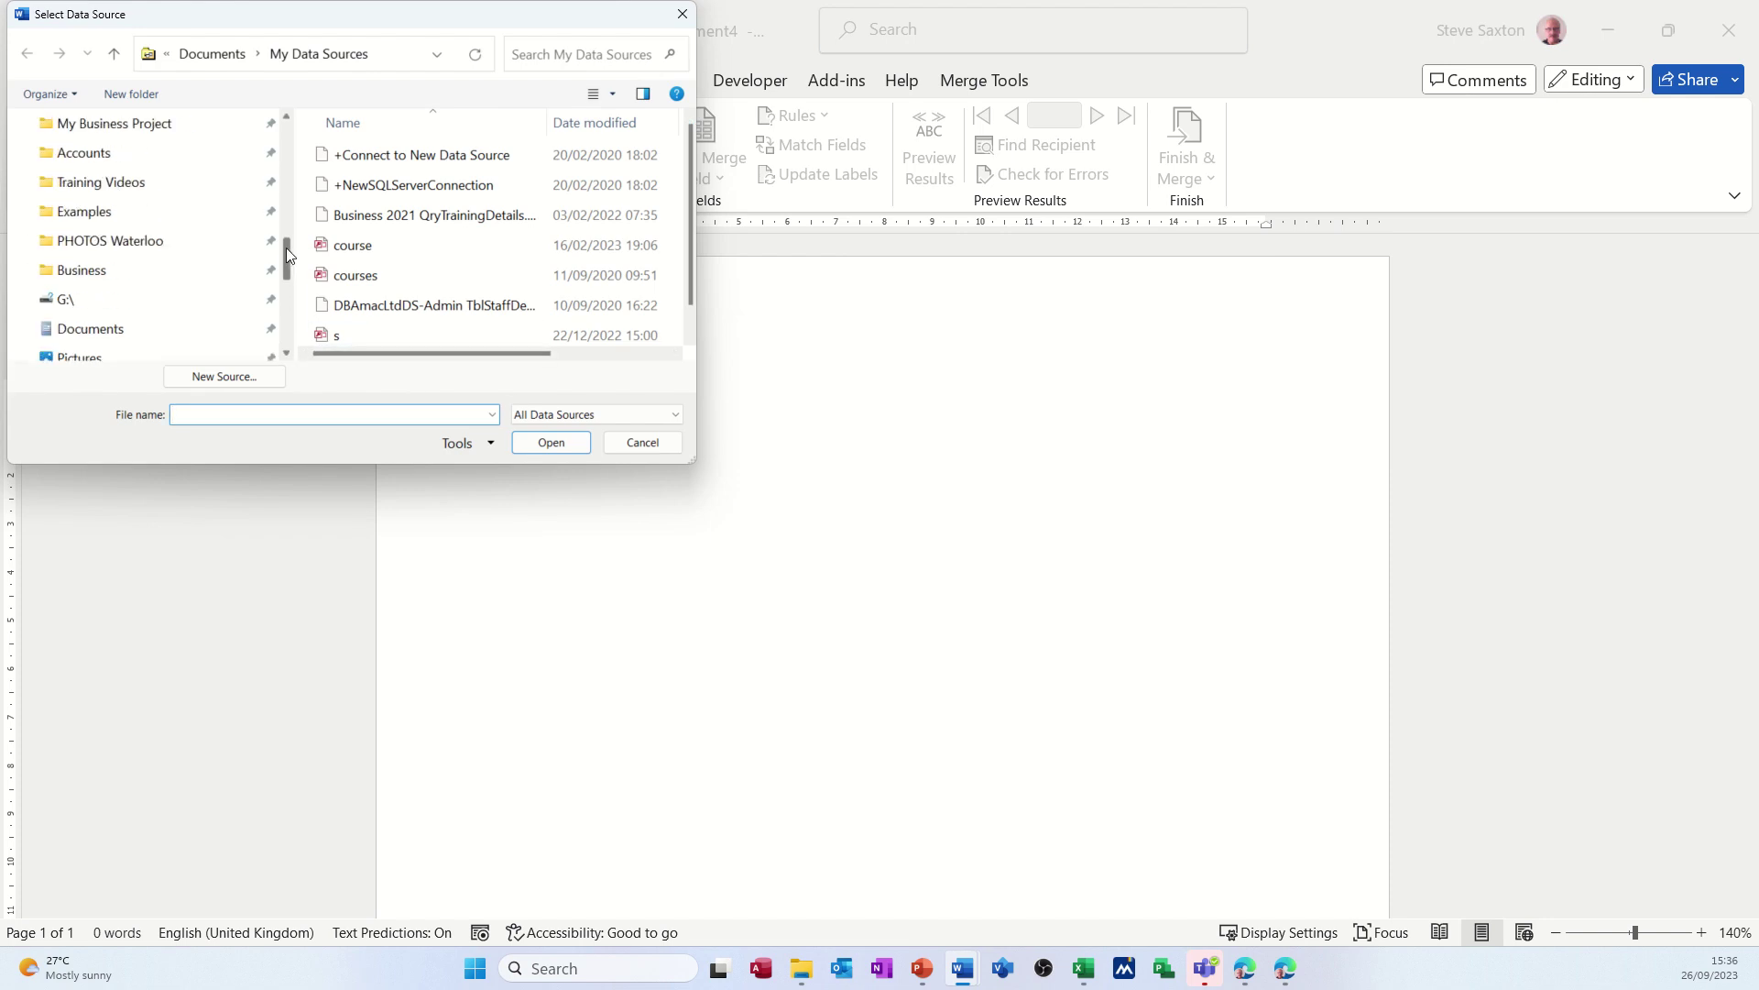
pyautogui.click(122, 217)
pyautogui.doubleClick(389, 163)
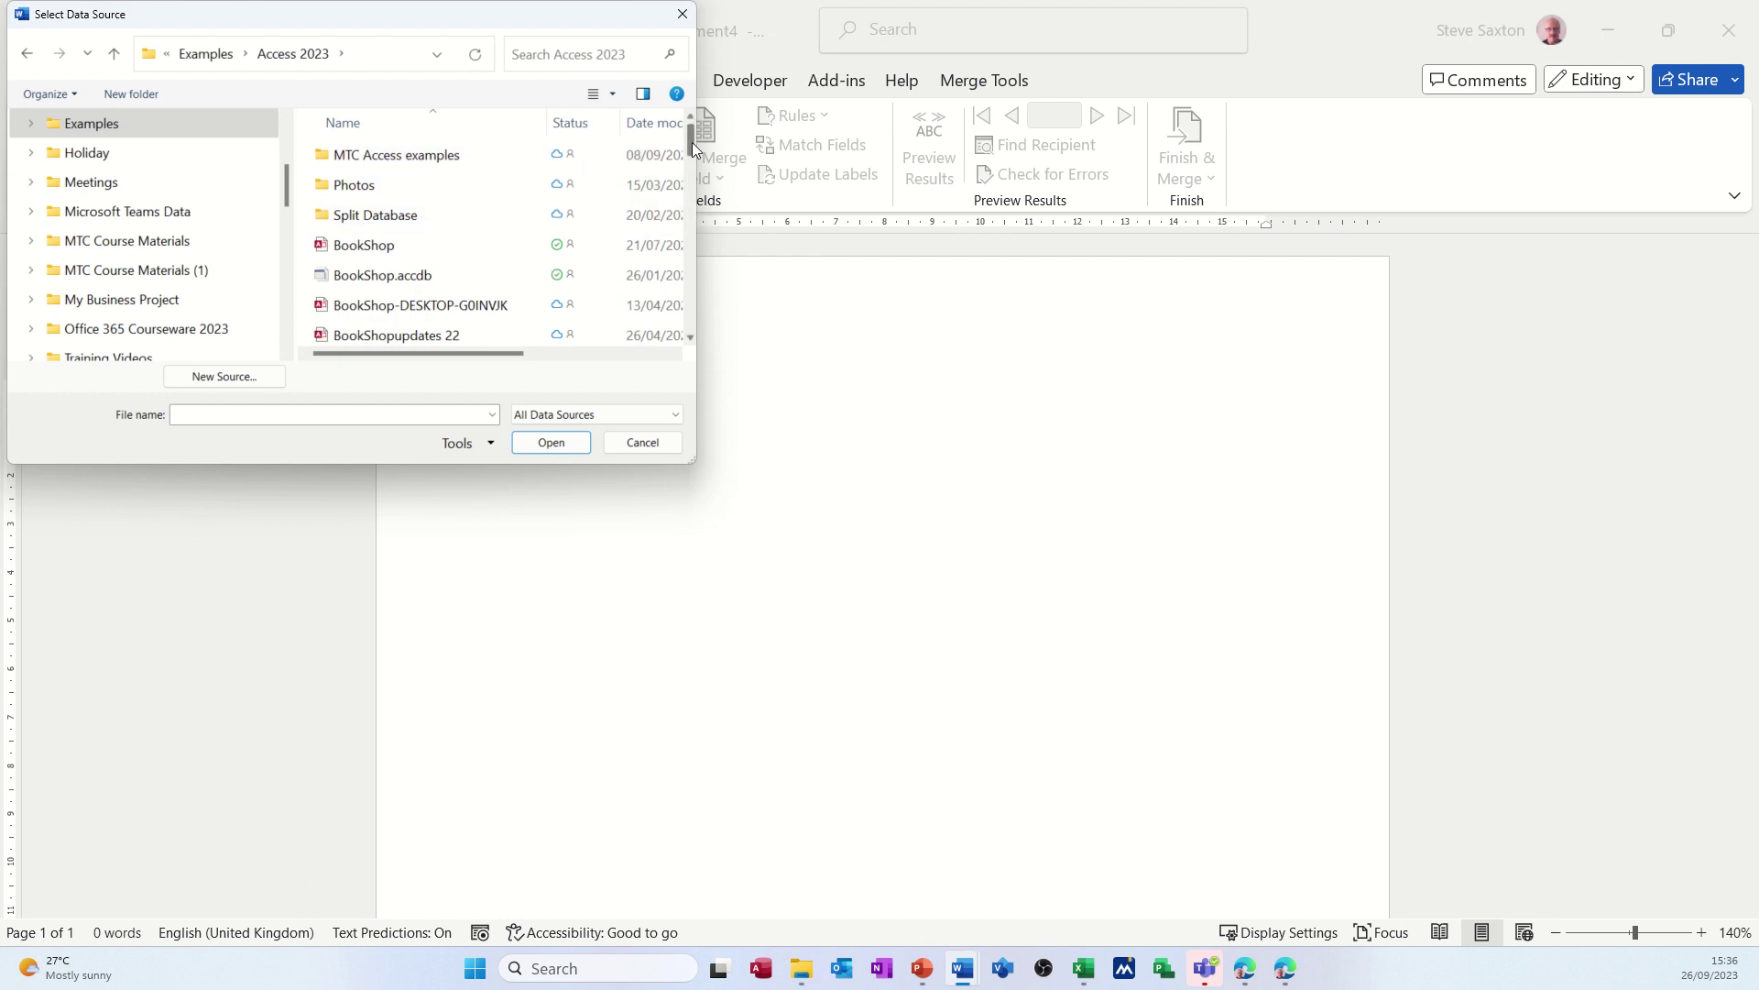
pyautogui.moveTo(691, 141); pyautogui.dragTo(689, 161)
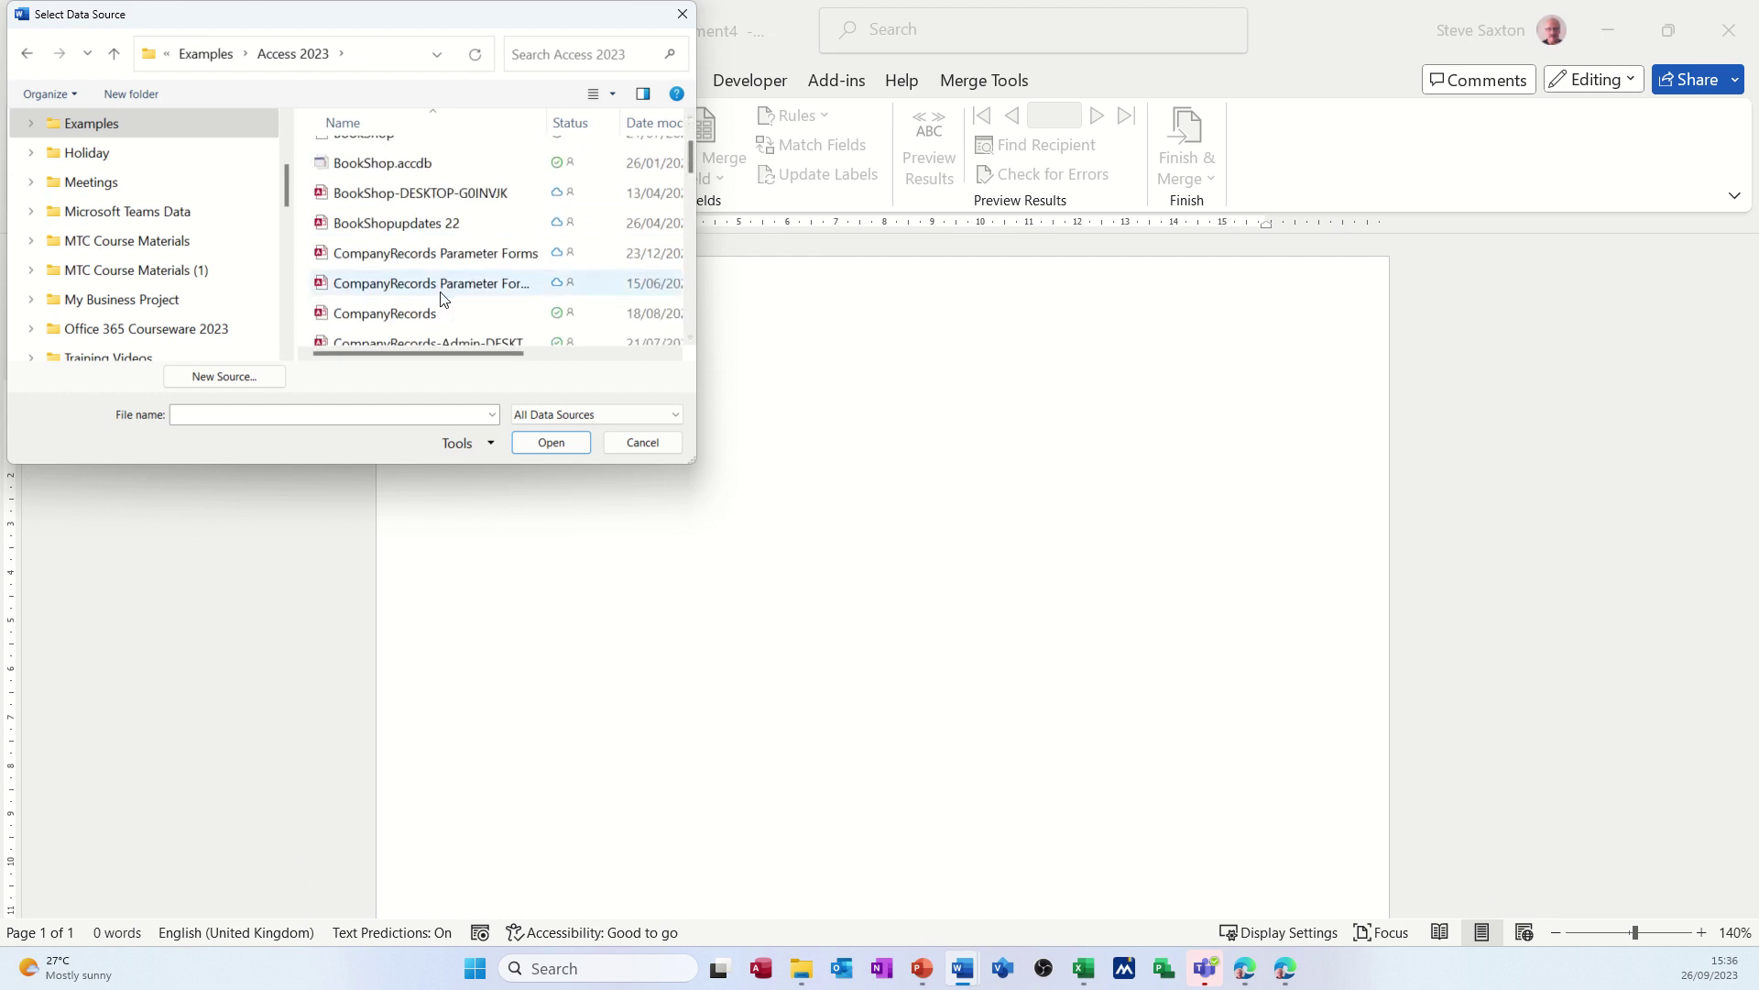
pyautogui.click(476, 338)
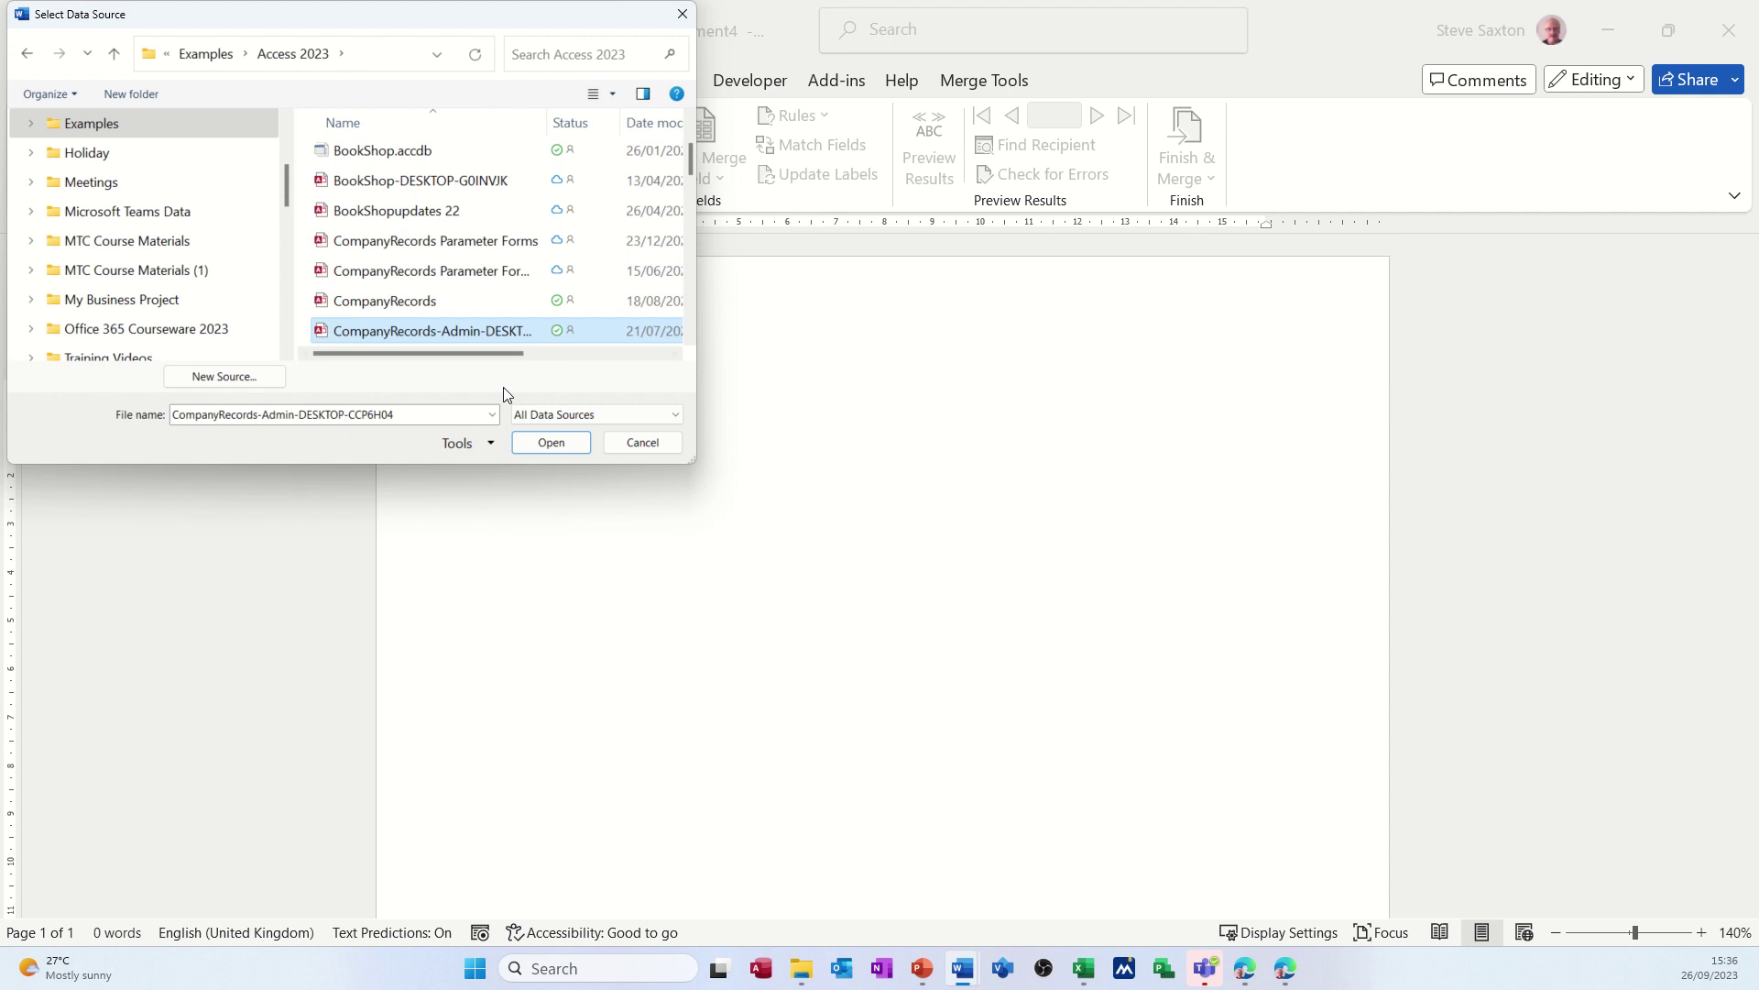
pyautogui.click(537, 444)
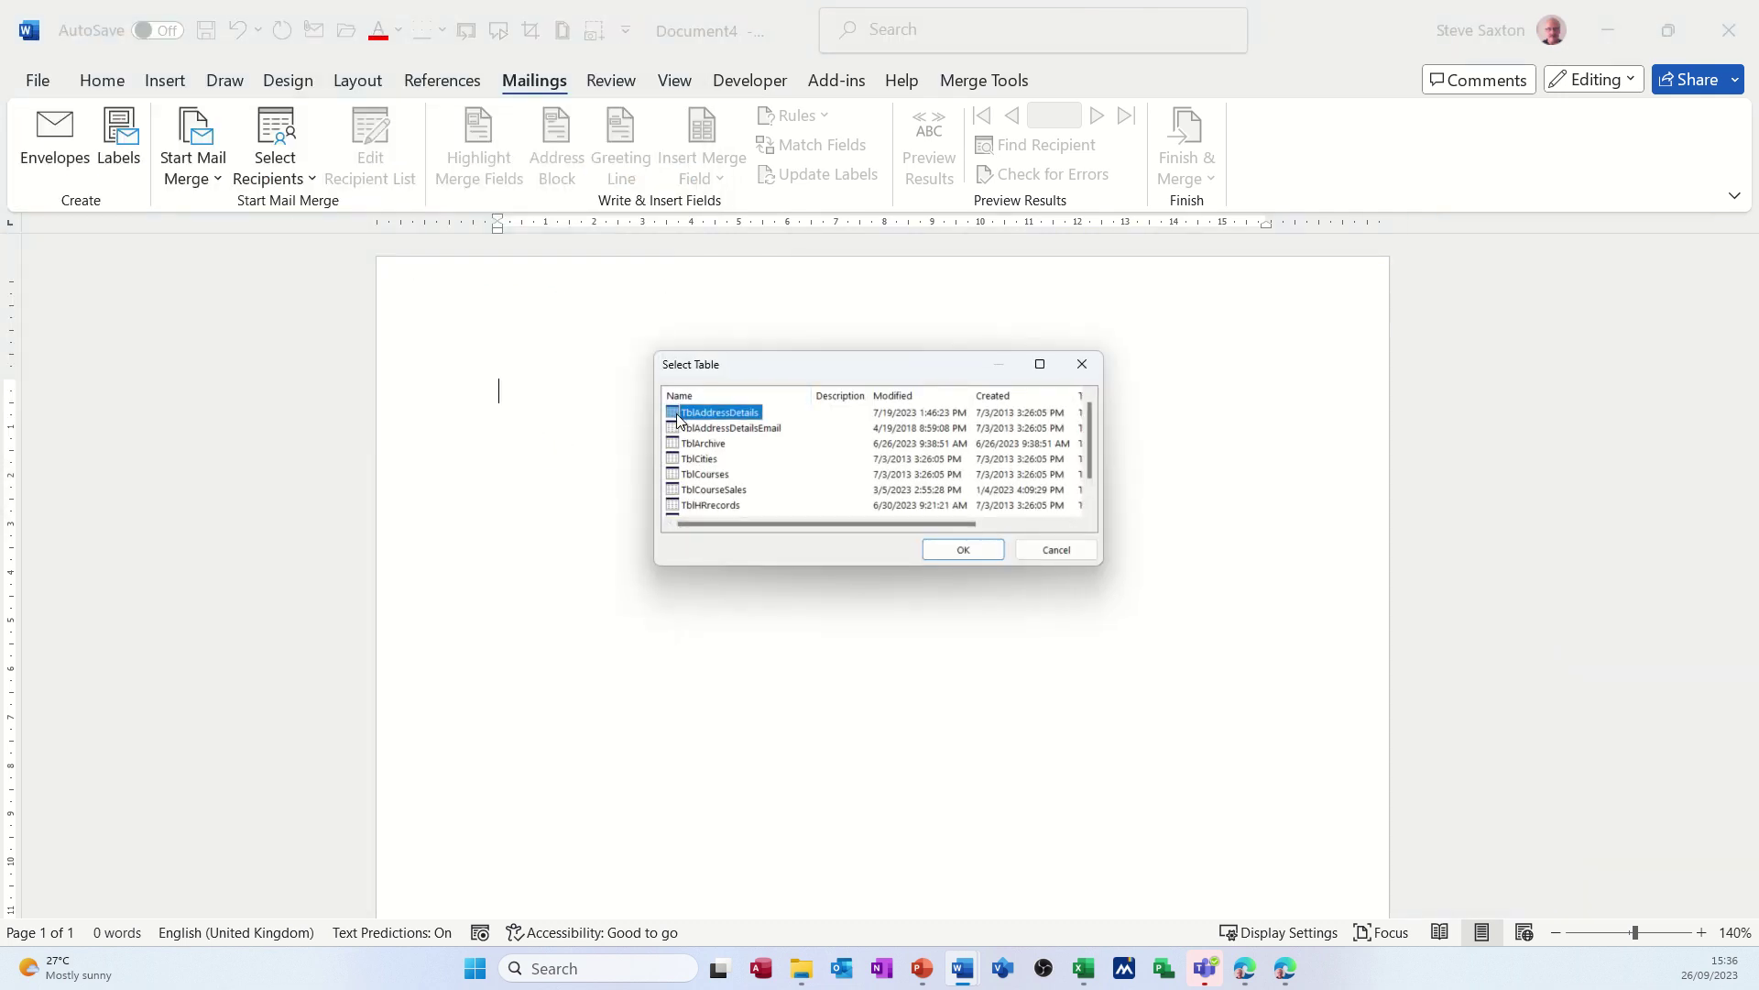
pyautogui.doubleClick(718, 414)
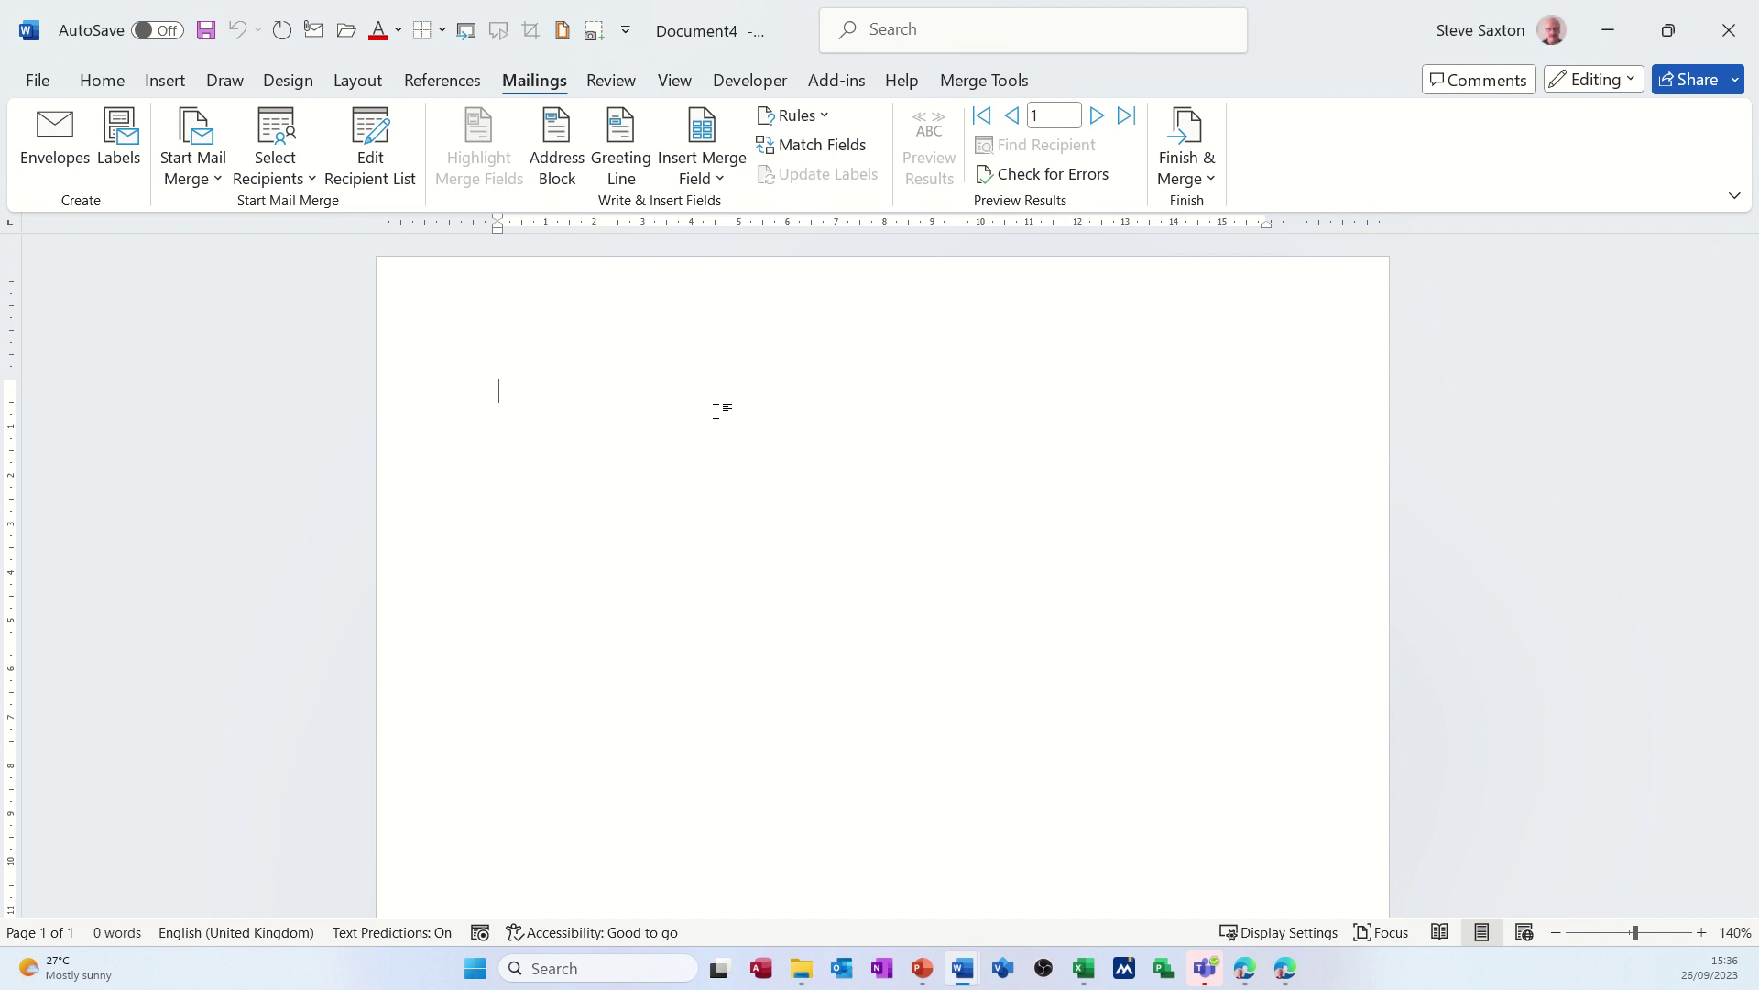
# - Browse the recipient records, jumping to the last, back to the first, and stepping forward
pyautogui.click(1126, 117)
pyautogui.click(983, 116)
pyautogui.click(1097, 116)
pyautogui.click(1097, 115)
pyautogui.click(987, 117)
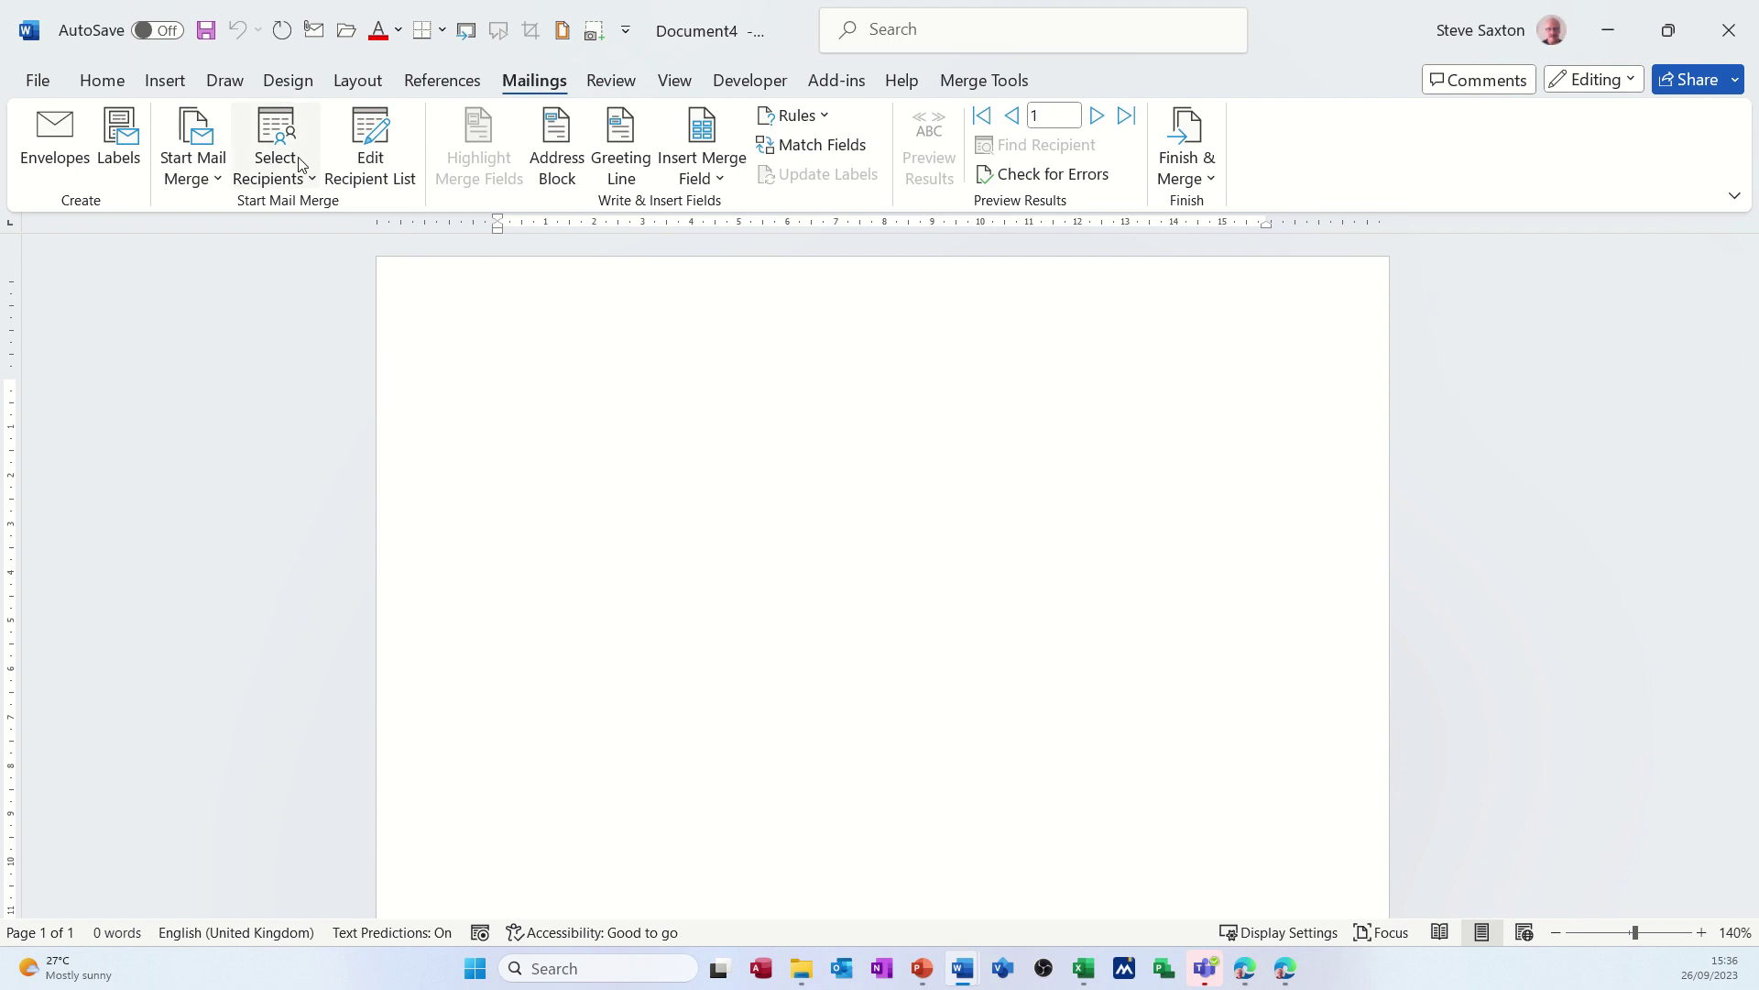
pyautogui.click(374, 163)
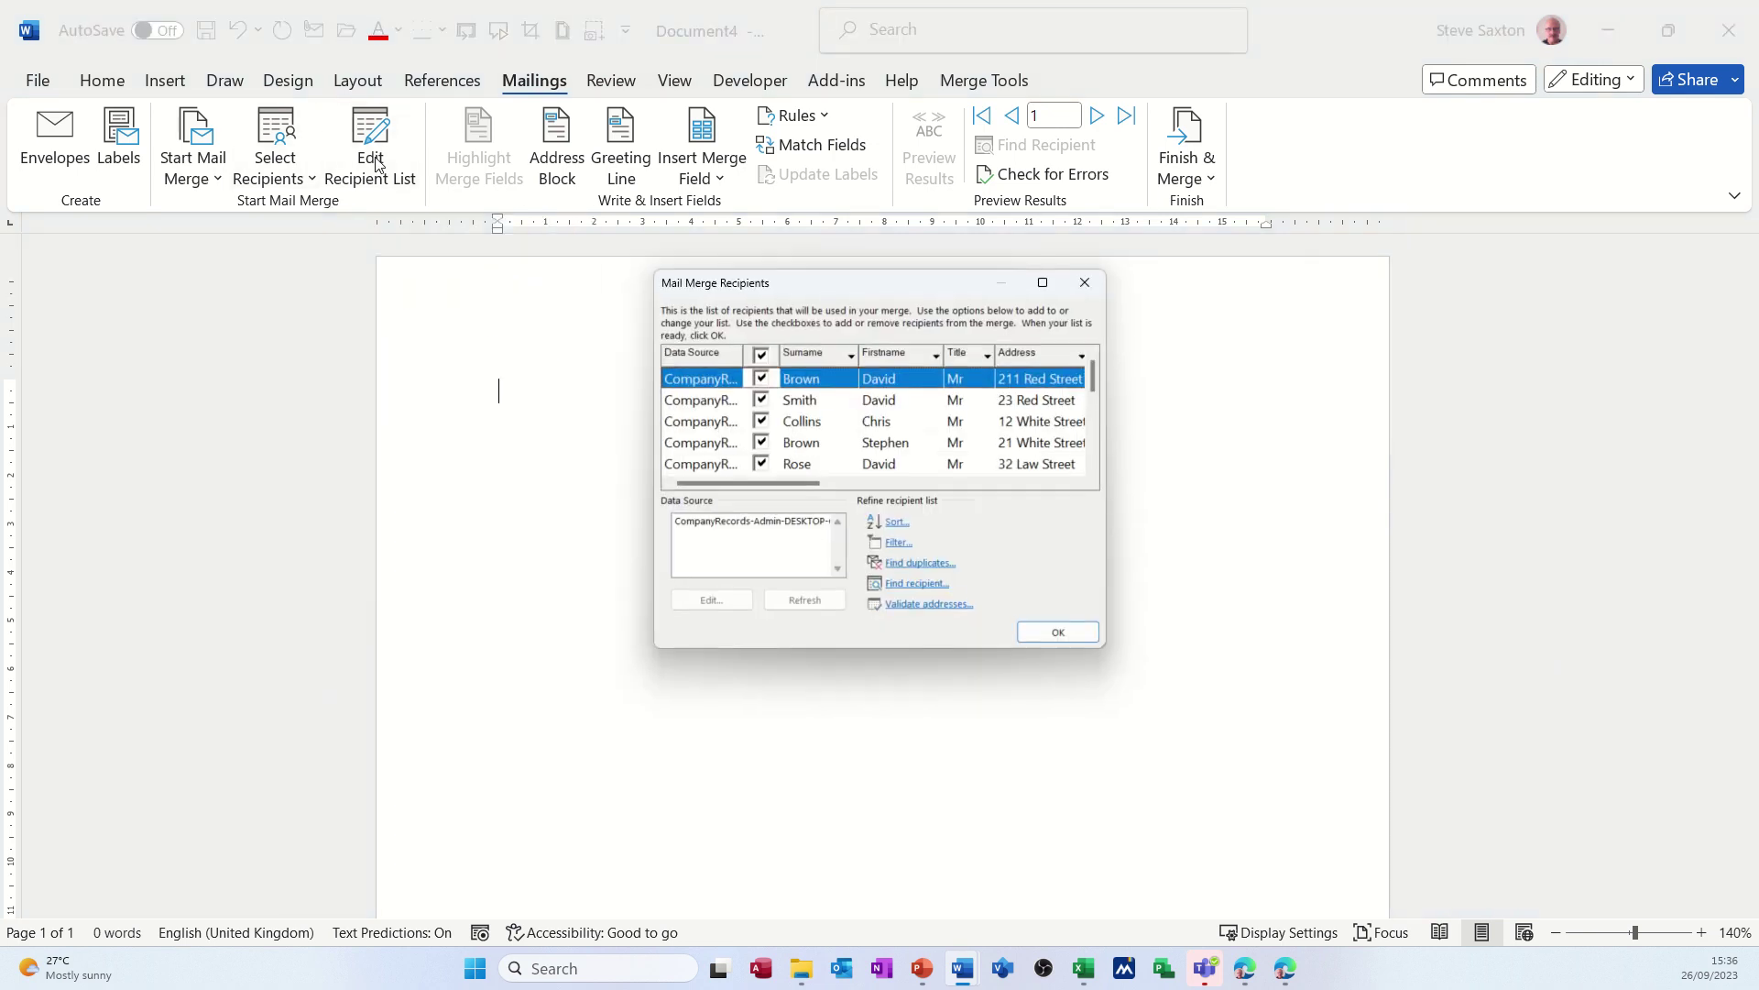
pyautogui.moveTo(808, 482); pyautogui.dragTo(768, 503)
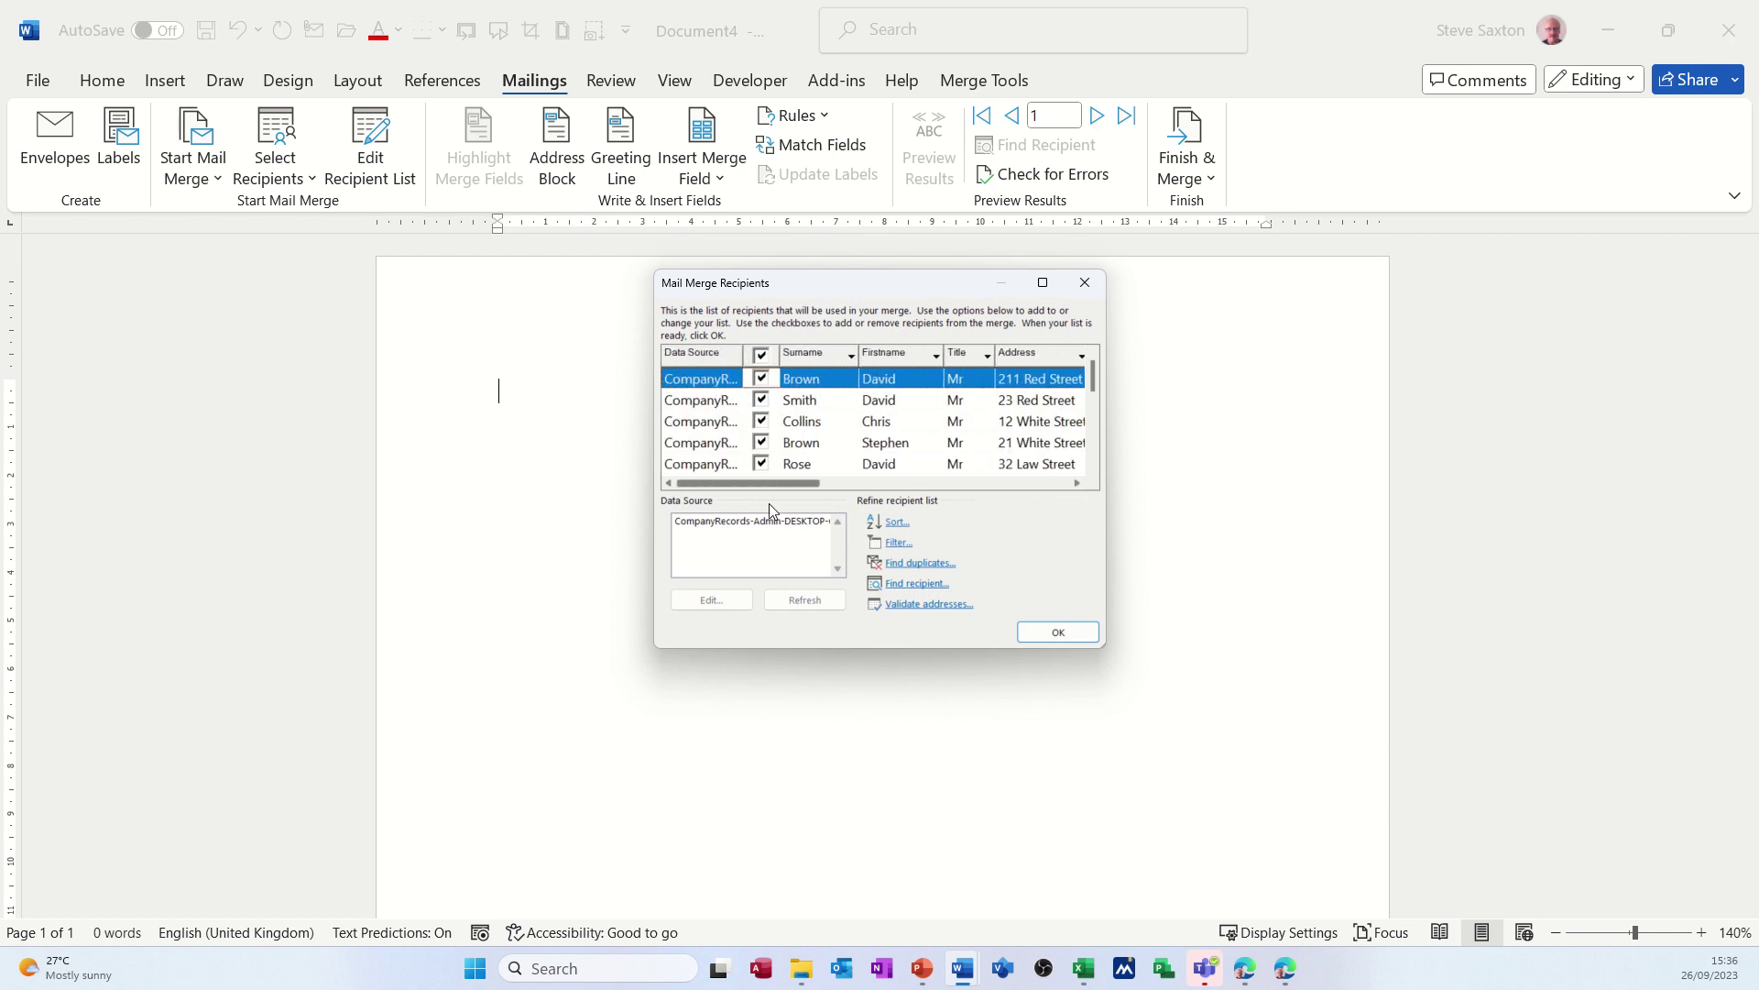
pyautogui.click(894, 521)
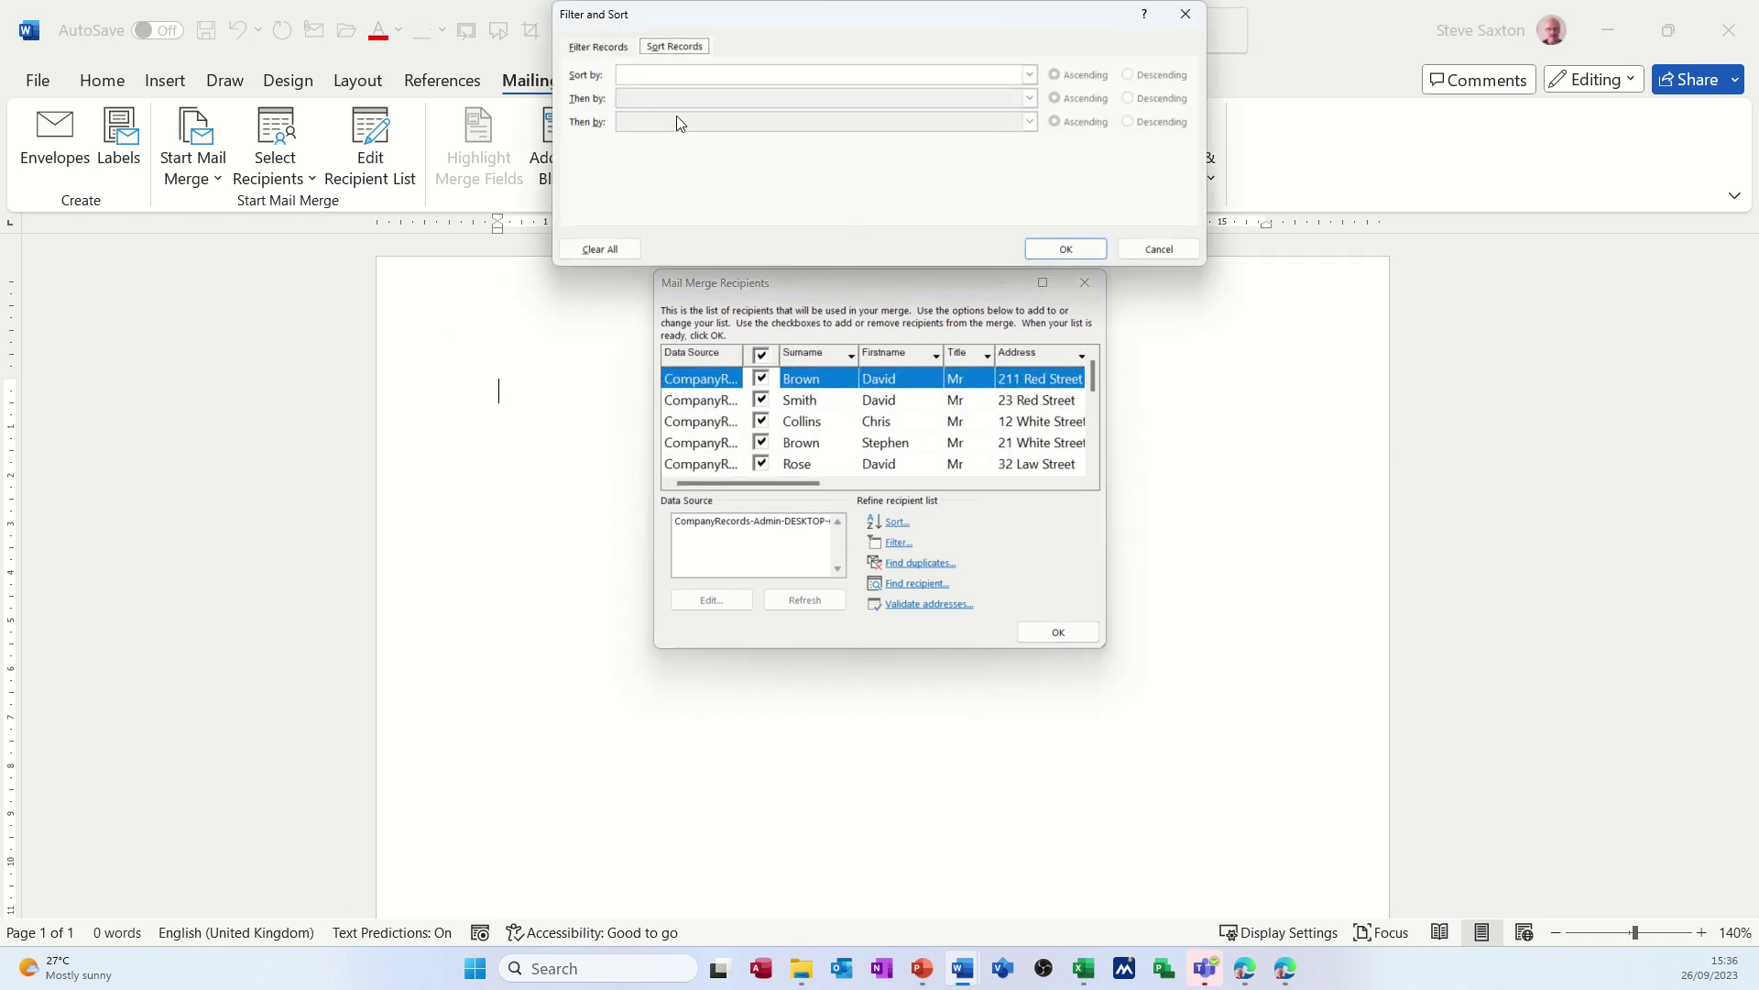
pyautogui.click(1031, 75)
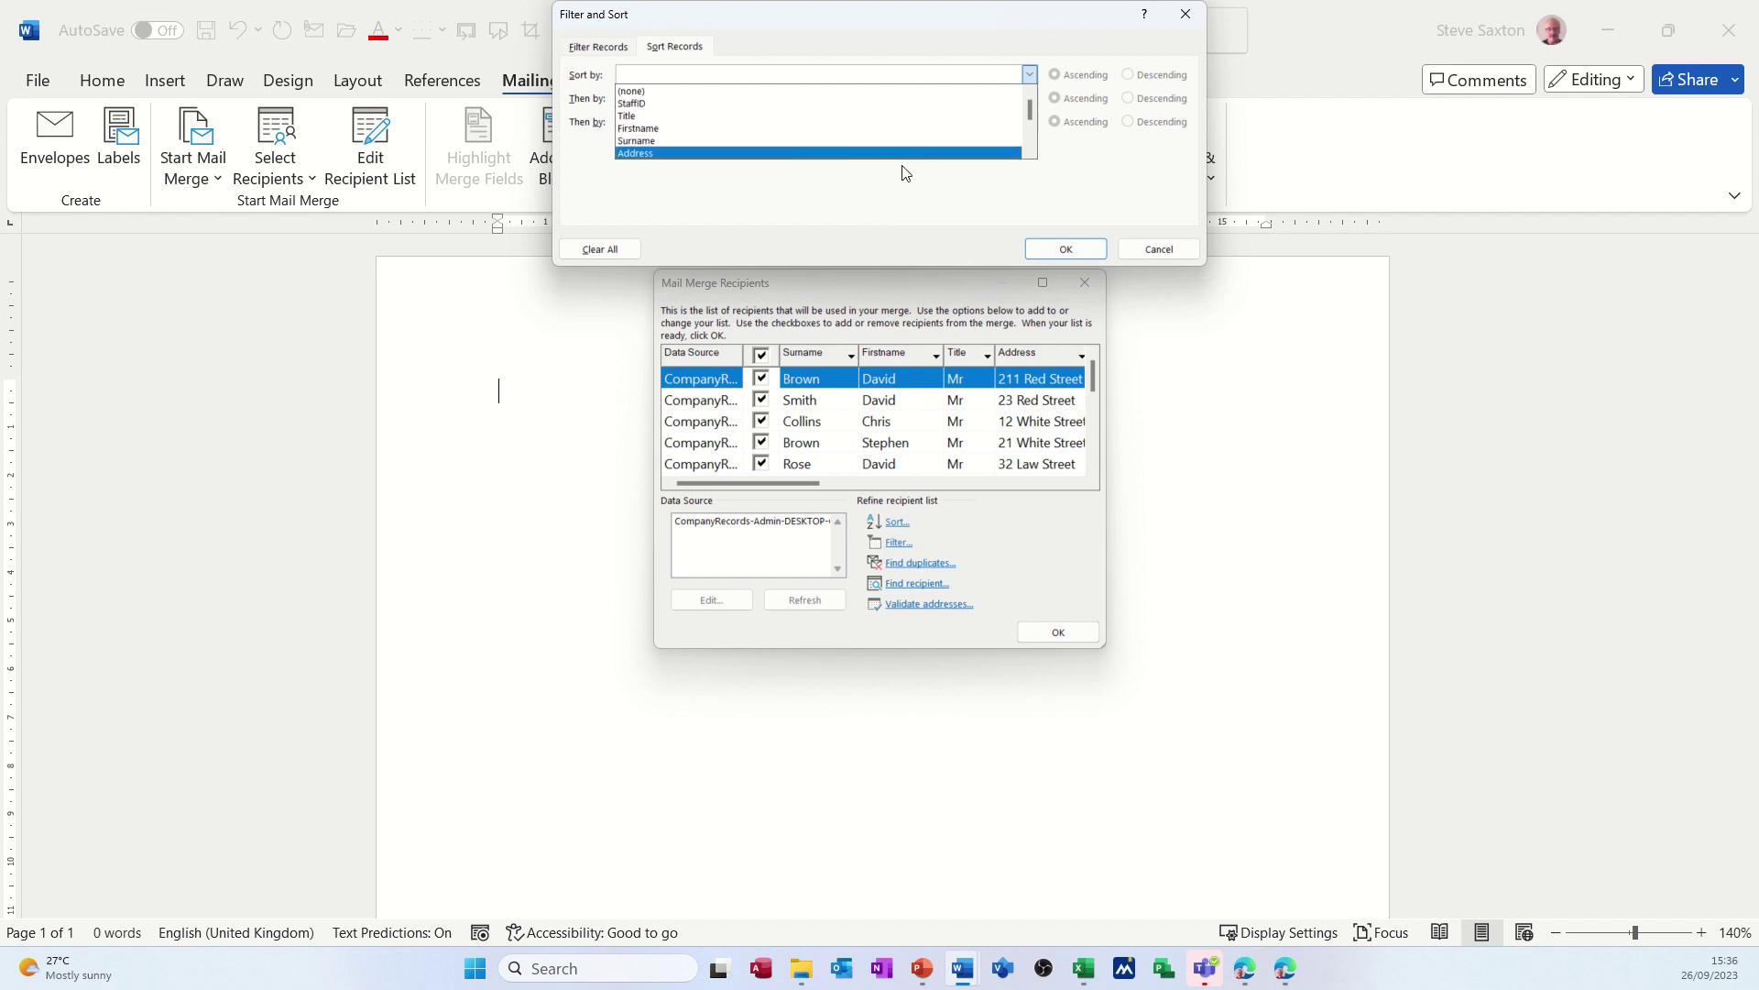
pyautogui.click(1140, 247)
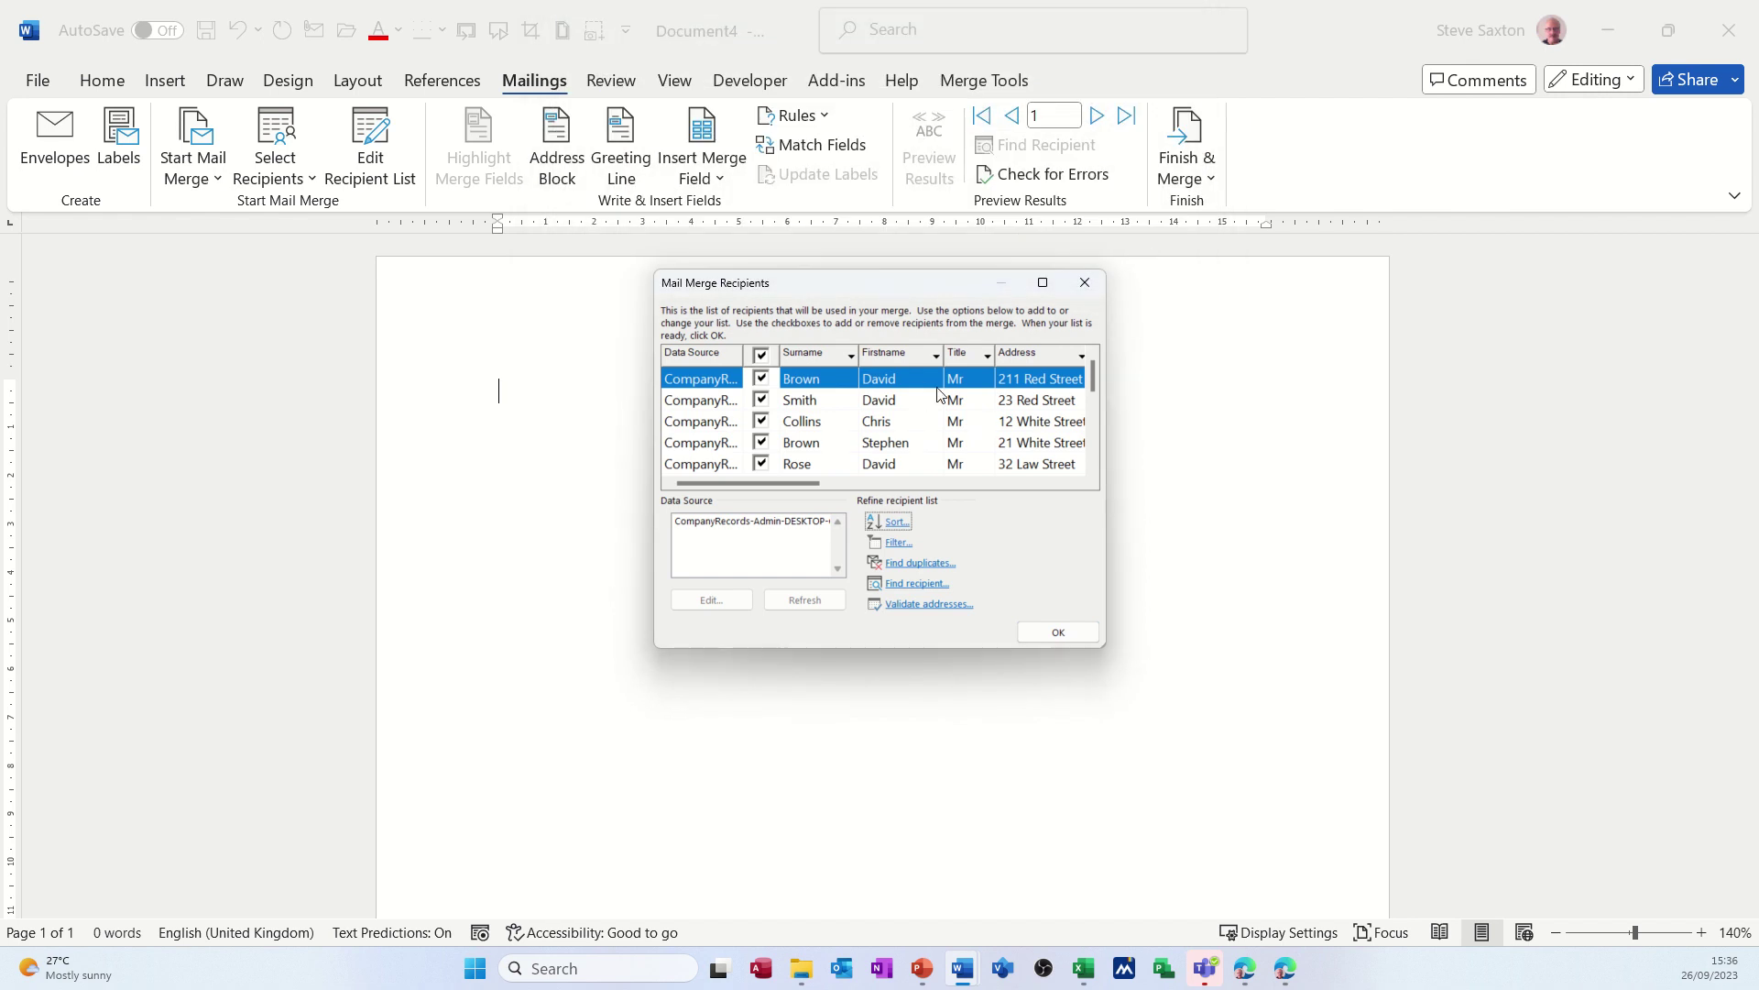
pyautogui.click(897, 545)
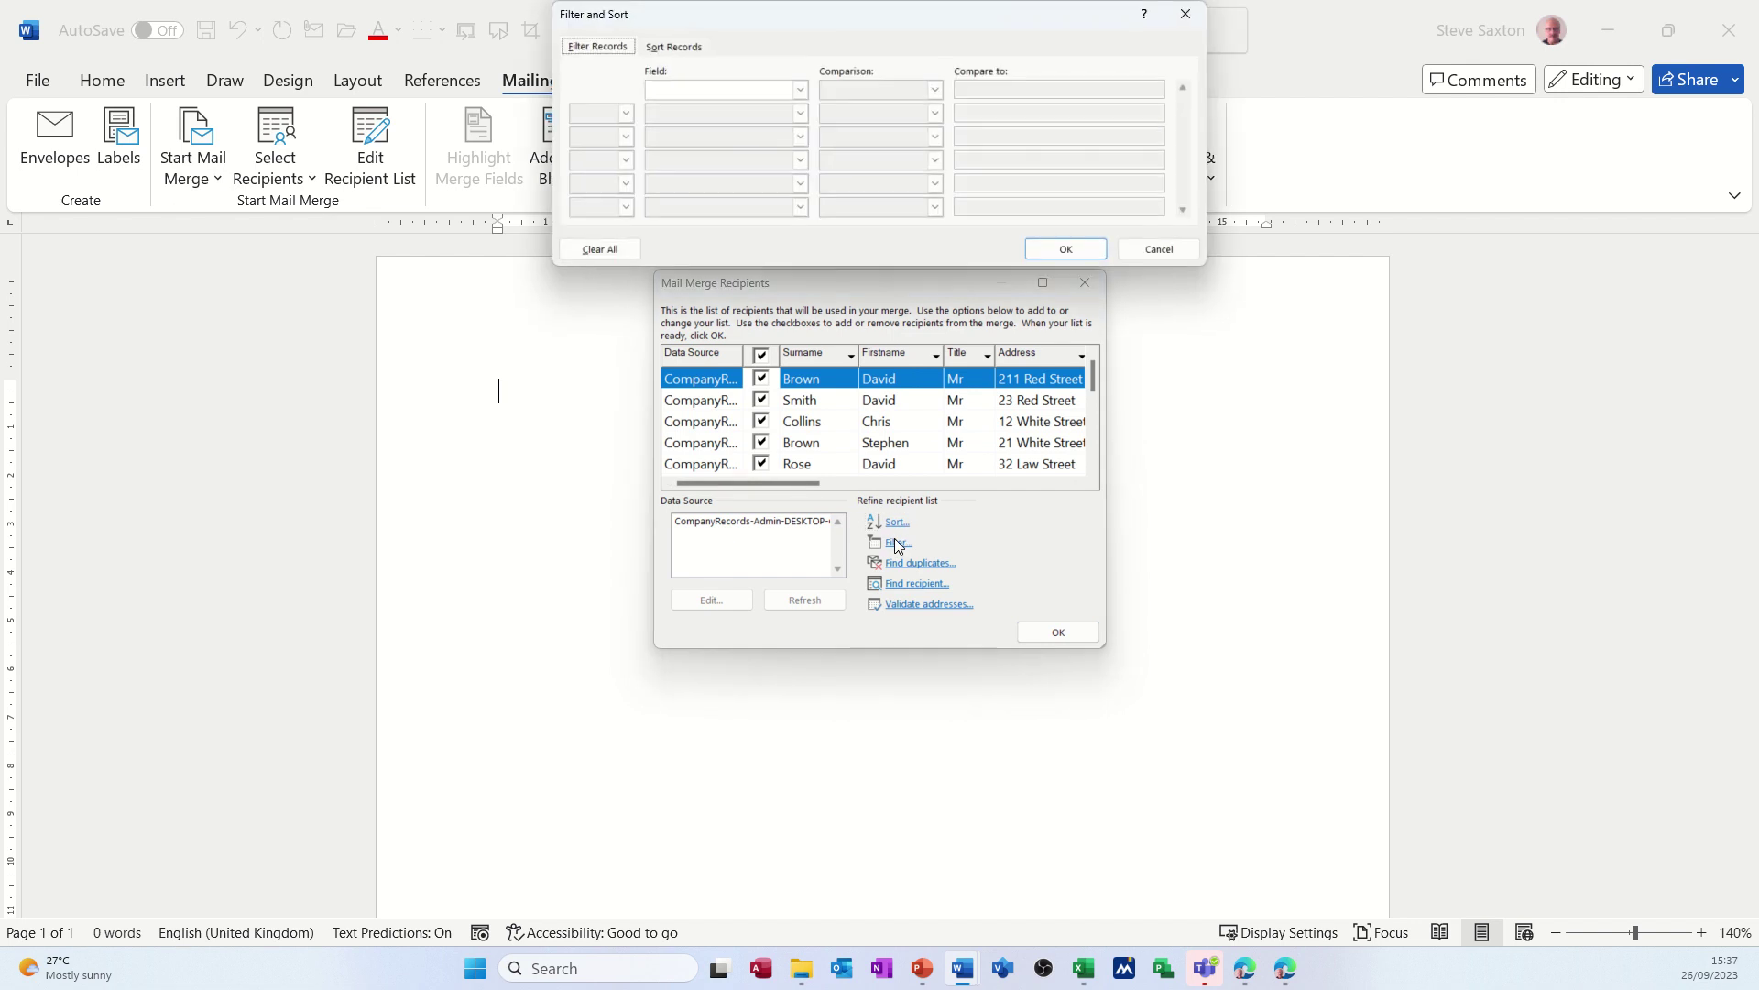
pyautogui.click(800, 90)
pyautogui.click(754, 142)
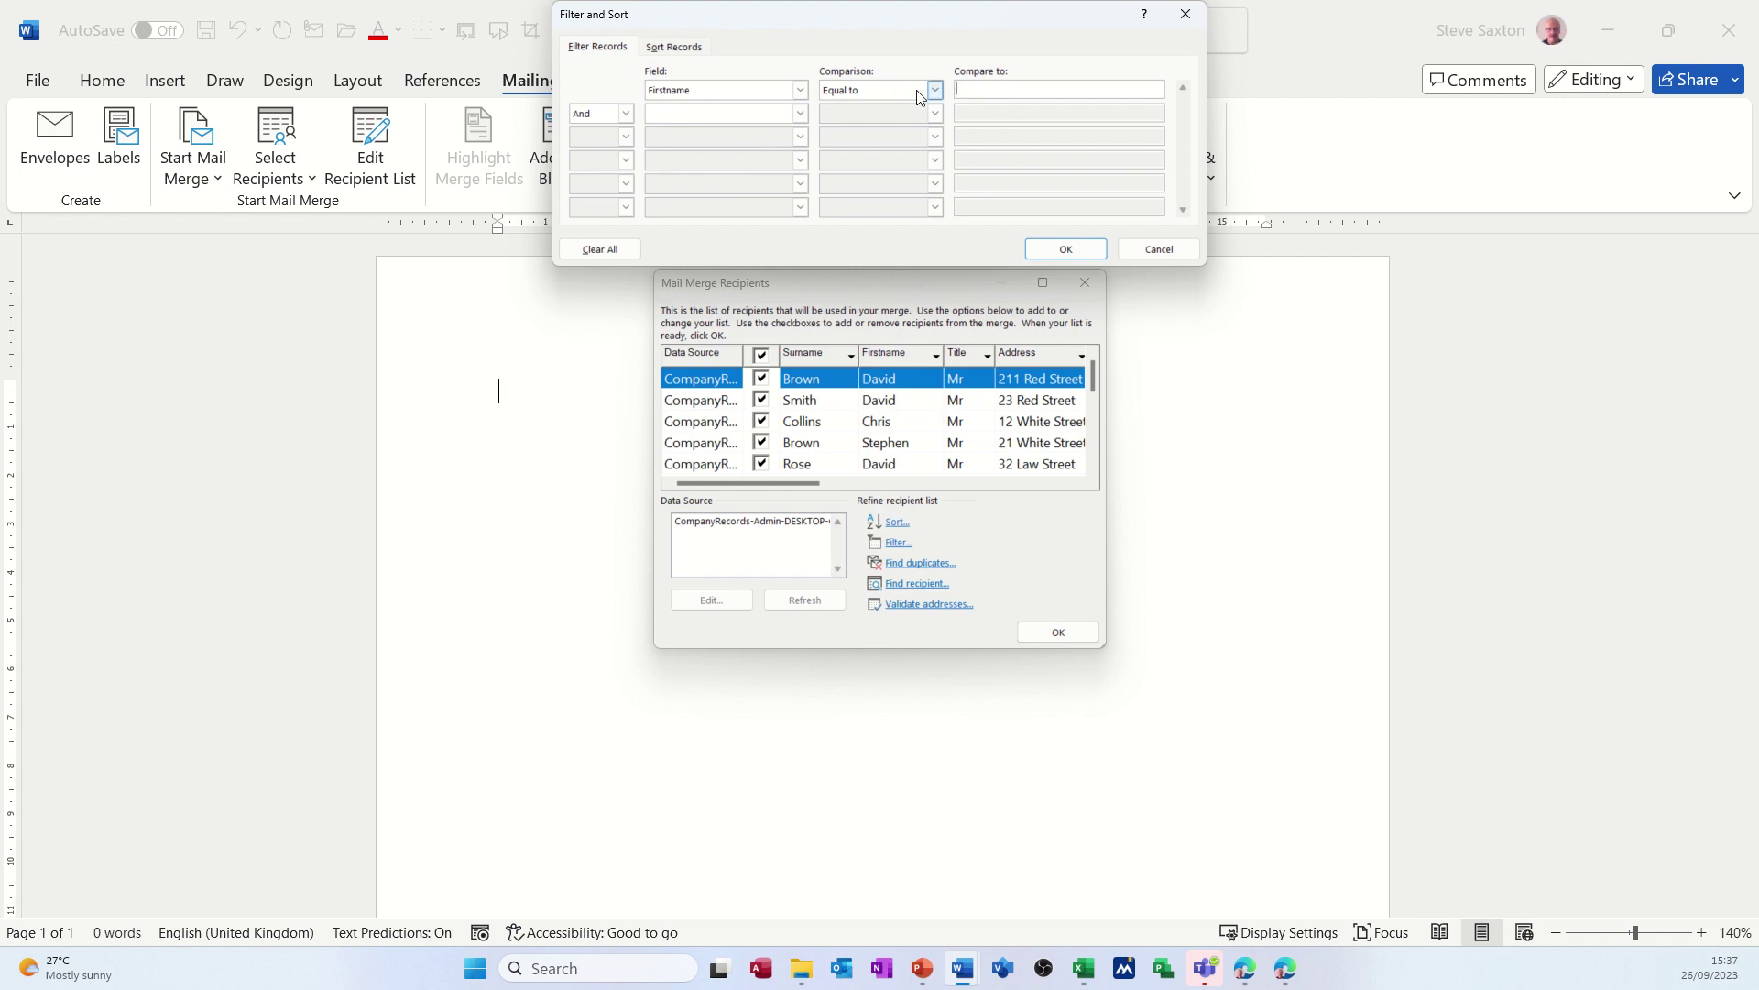
pyautogui.click(1158, 249)
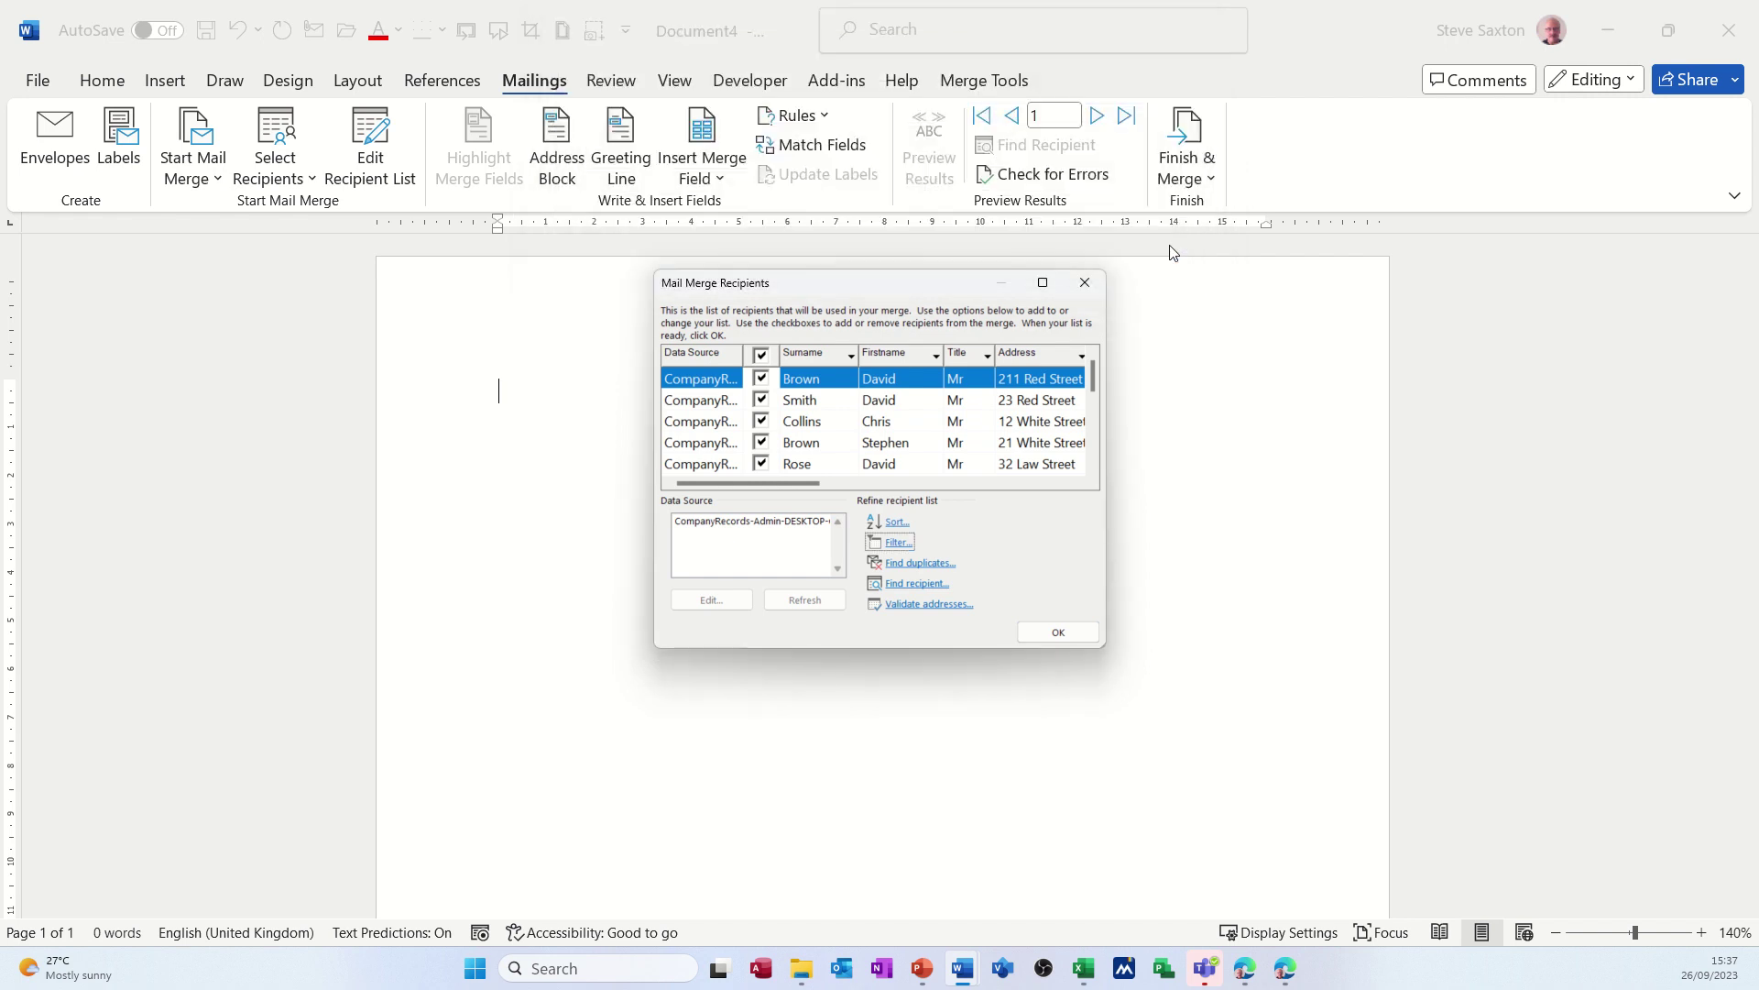
pyautogui.click(1055, 634)
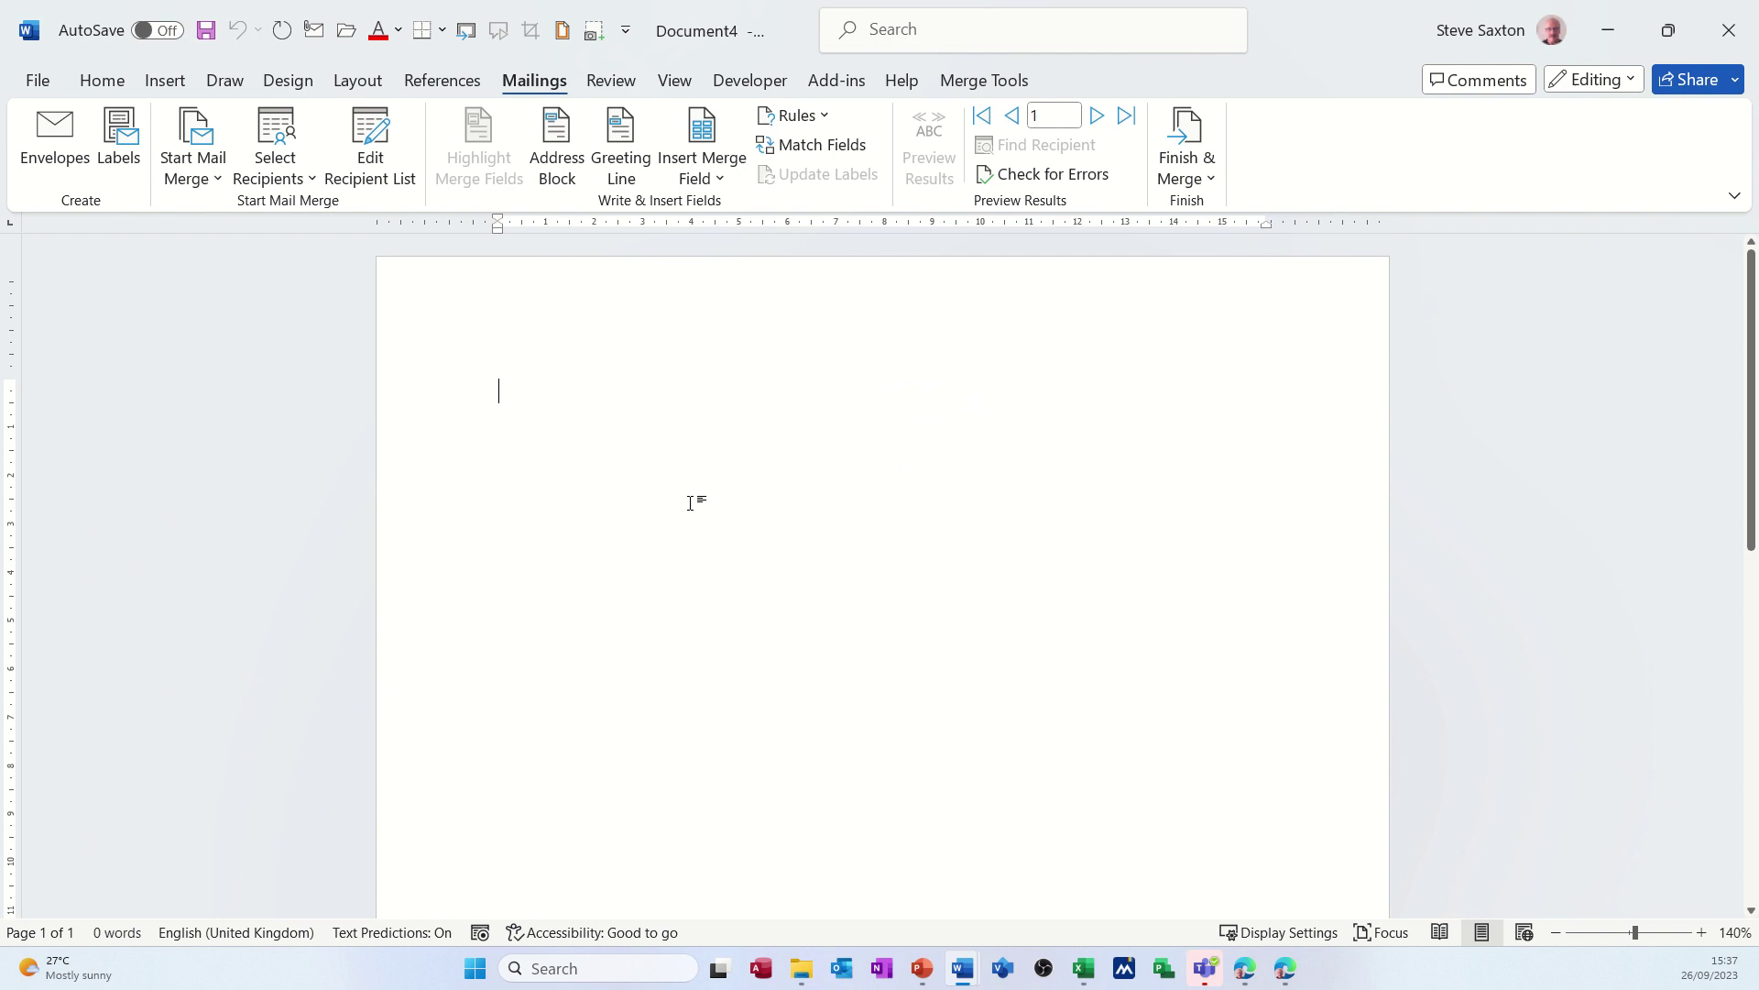
# - Look over the merge fields, Address Block and Greeting Line options, then reopen Address Block
pyautogui.click(723, 177)
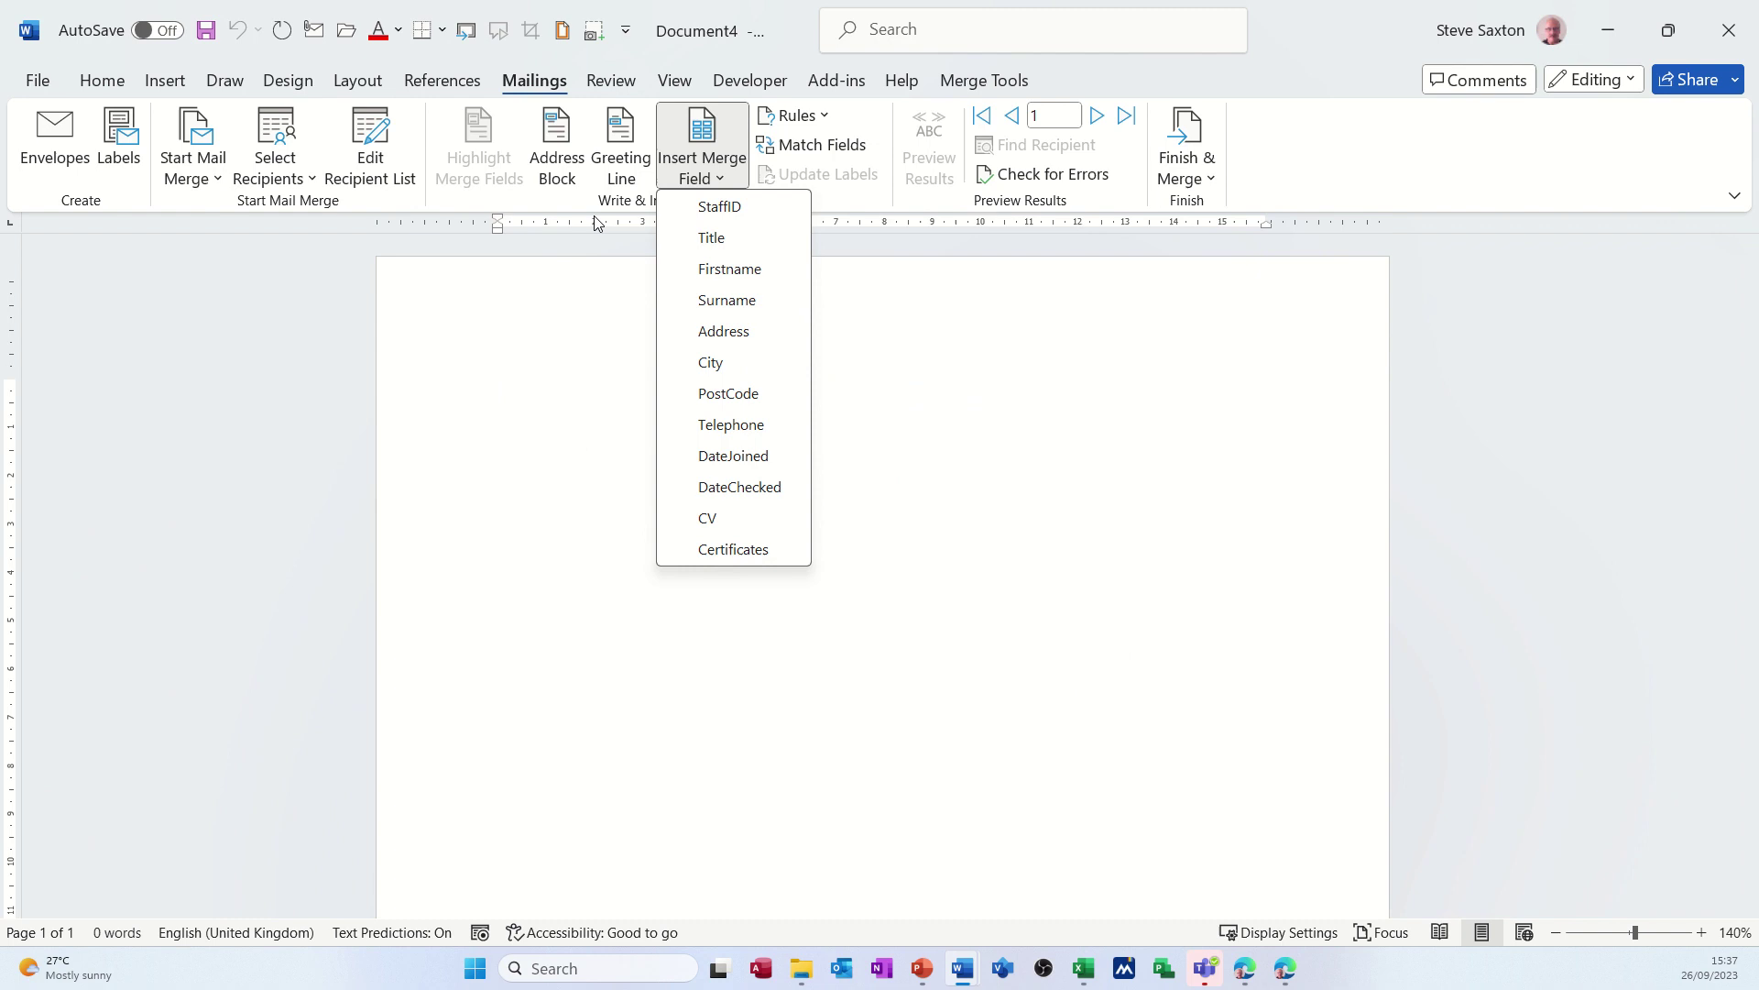
pyautogui.click(556, 137)
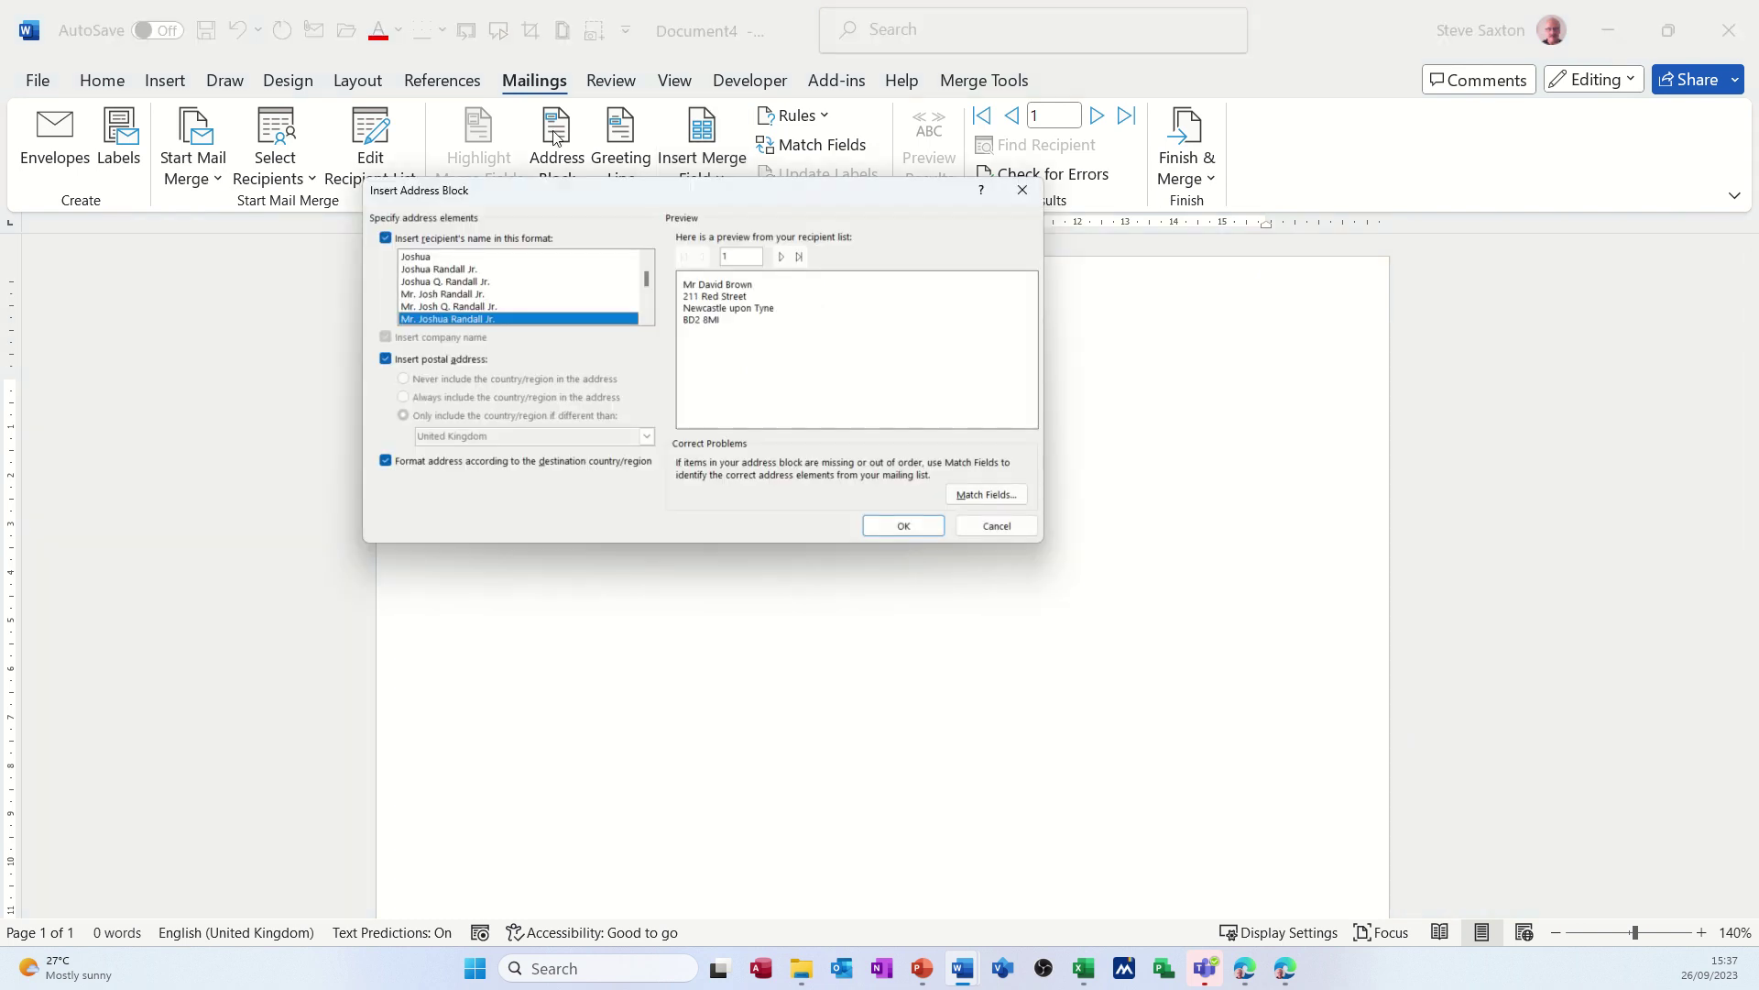
pyautogui.click(1023, 189)
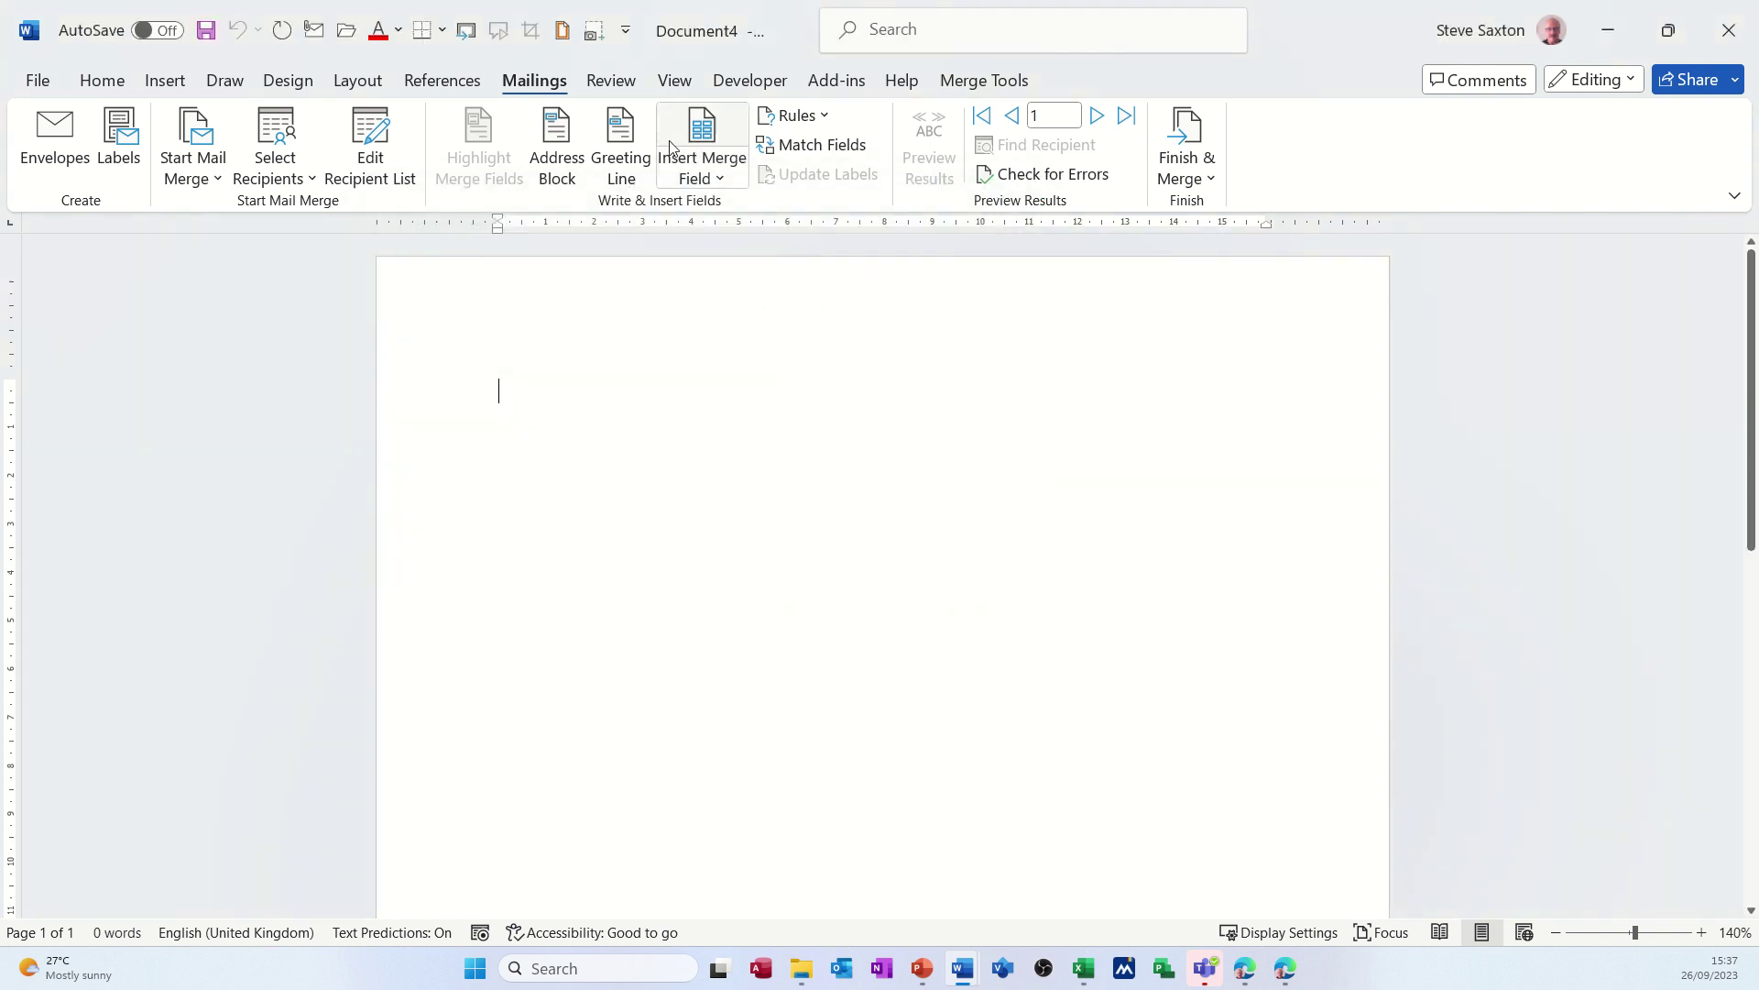
pyautogui.click(623, 138)
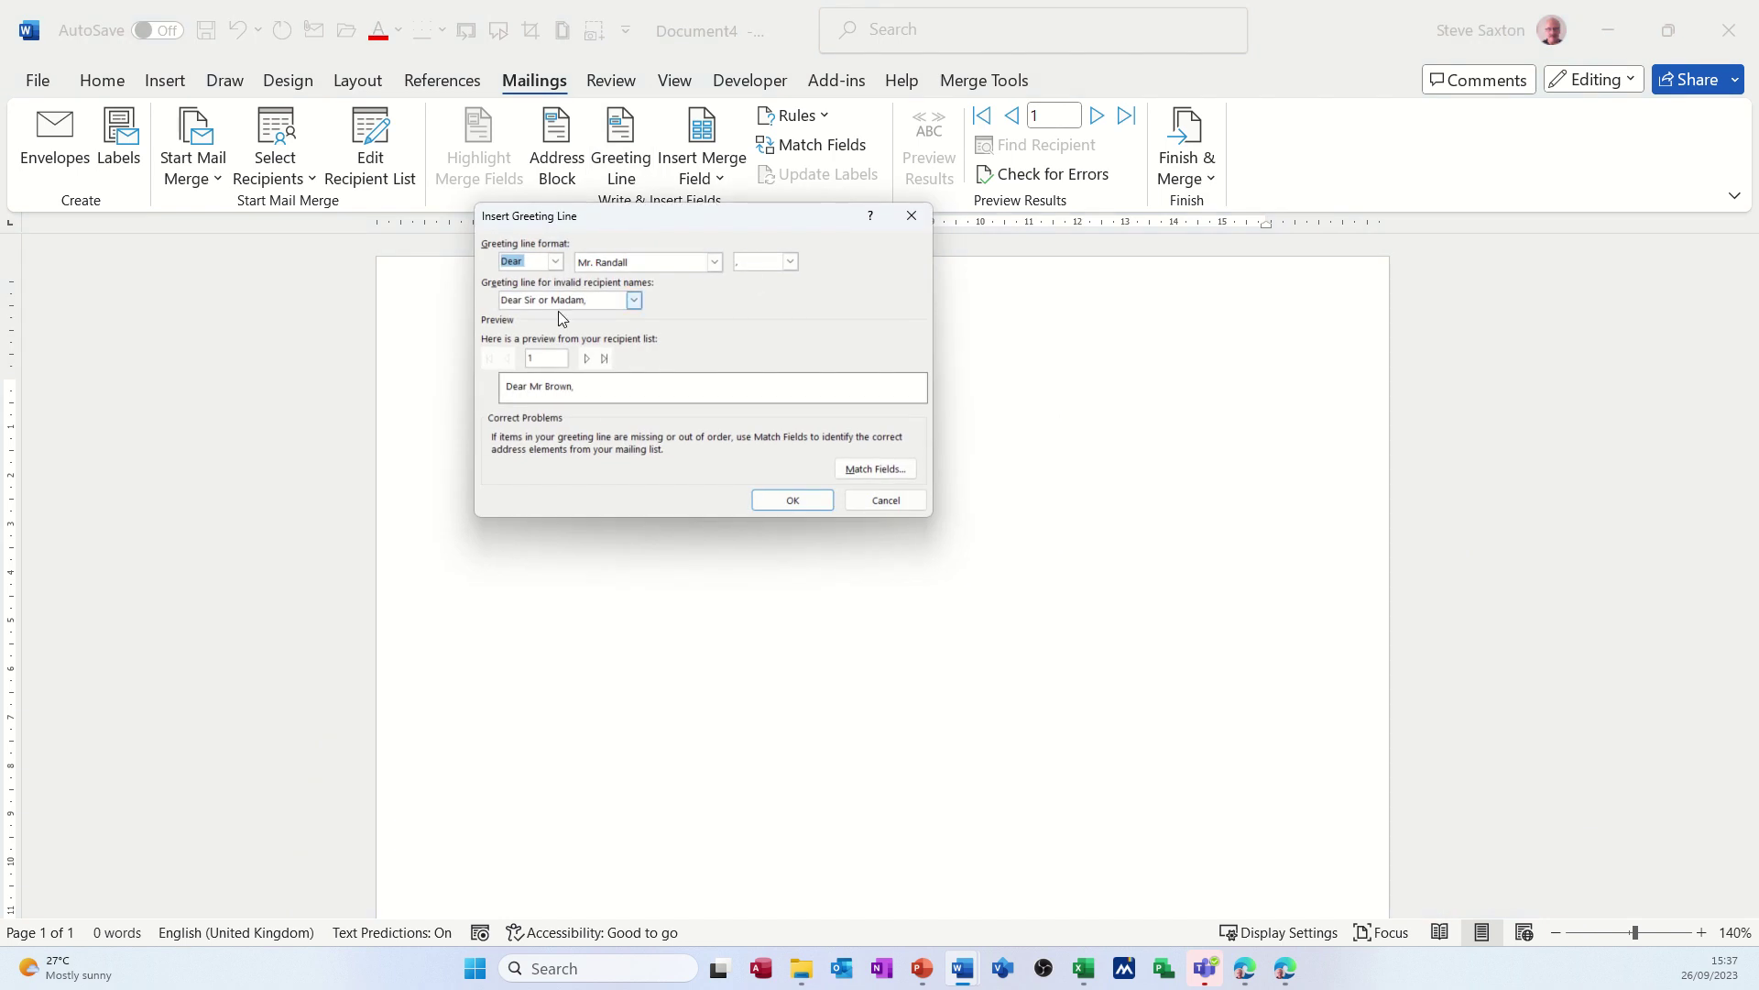
pyautogui.click(885, 499)
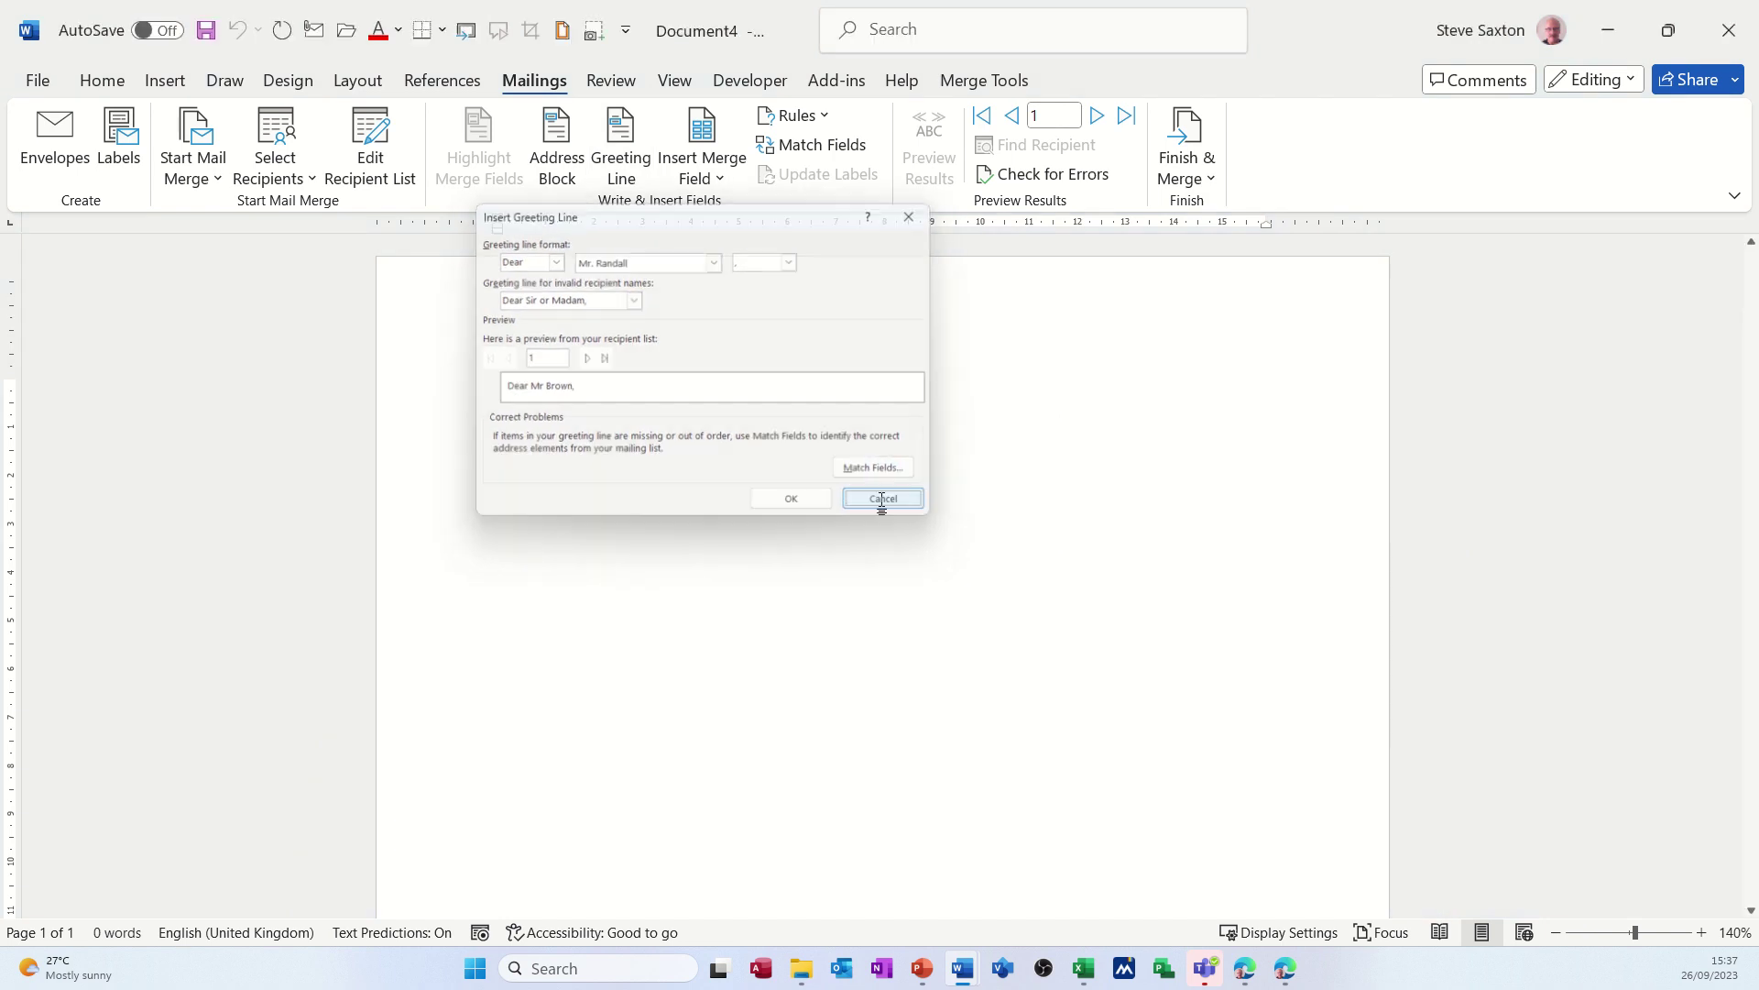
pyautogui.click(566, 156)
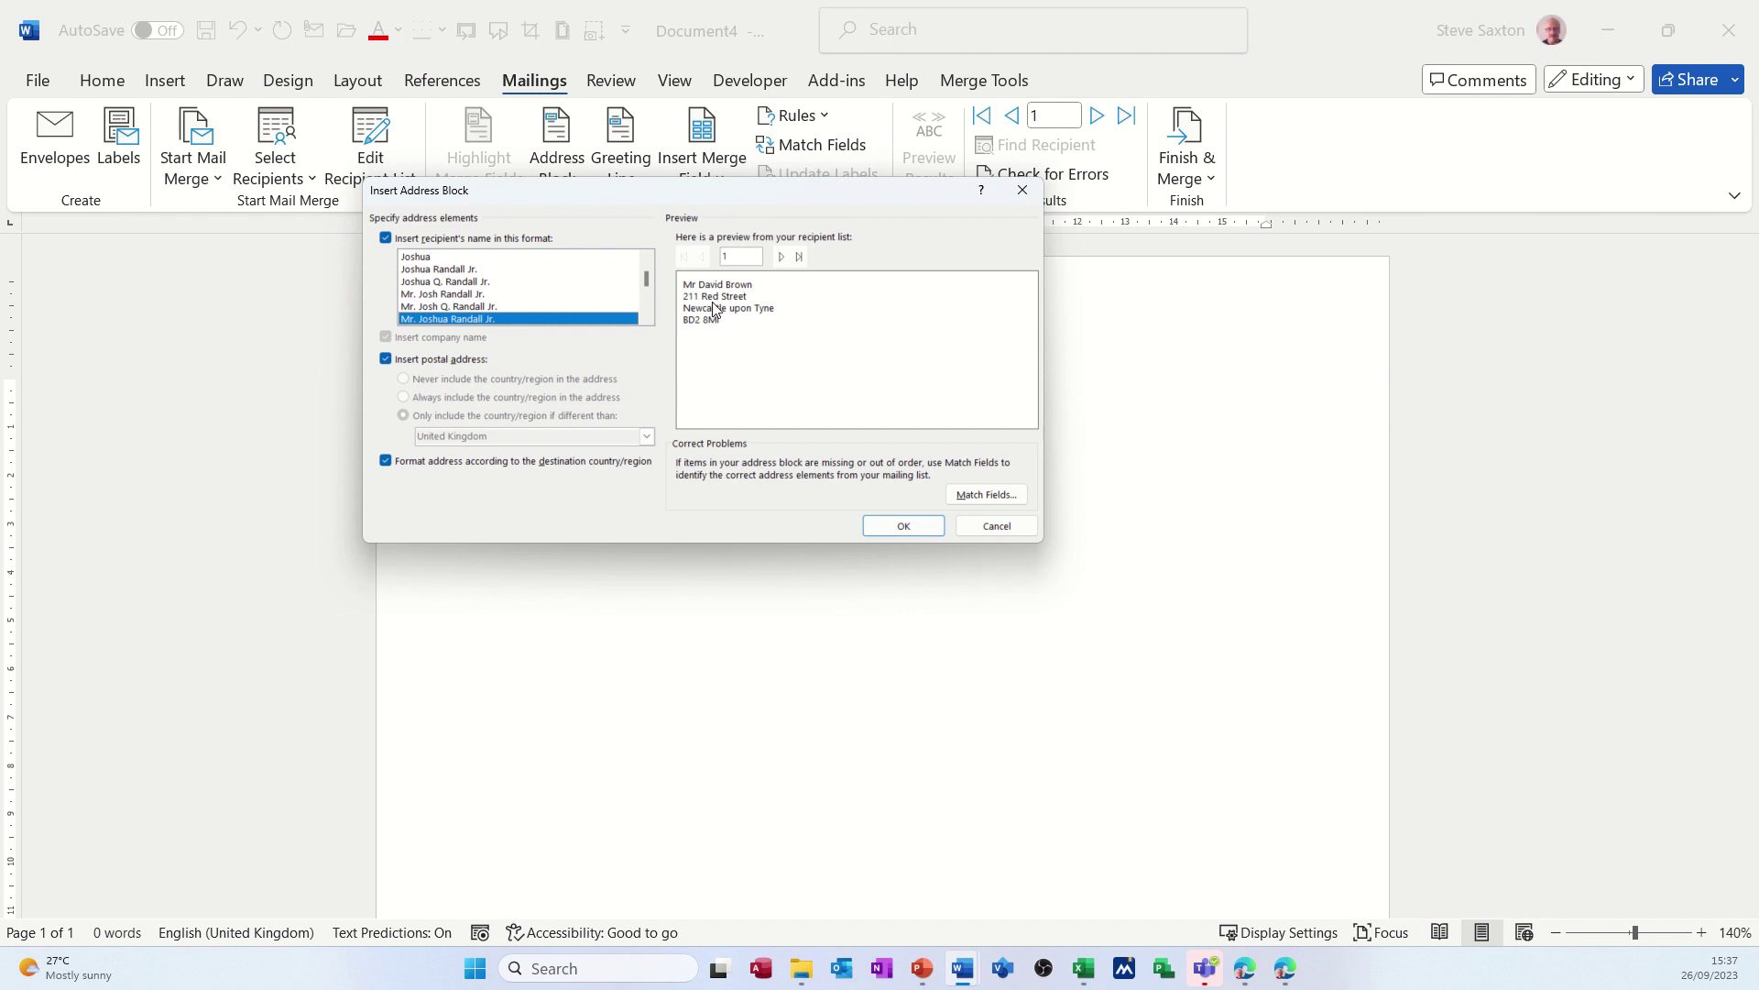
# - Insert the address block, preview it with real recipient data, and add a line below
pyautogui.click(902, 530)
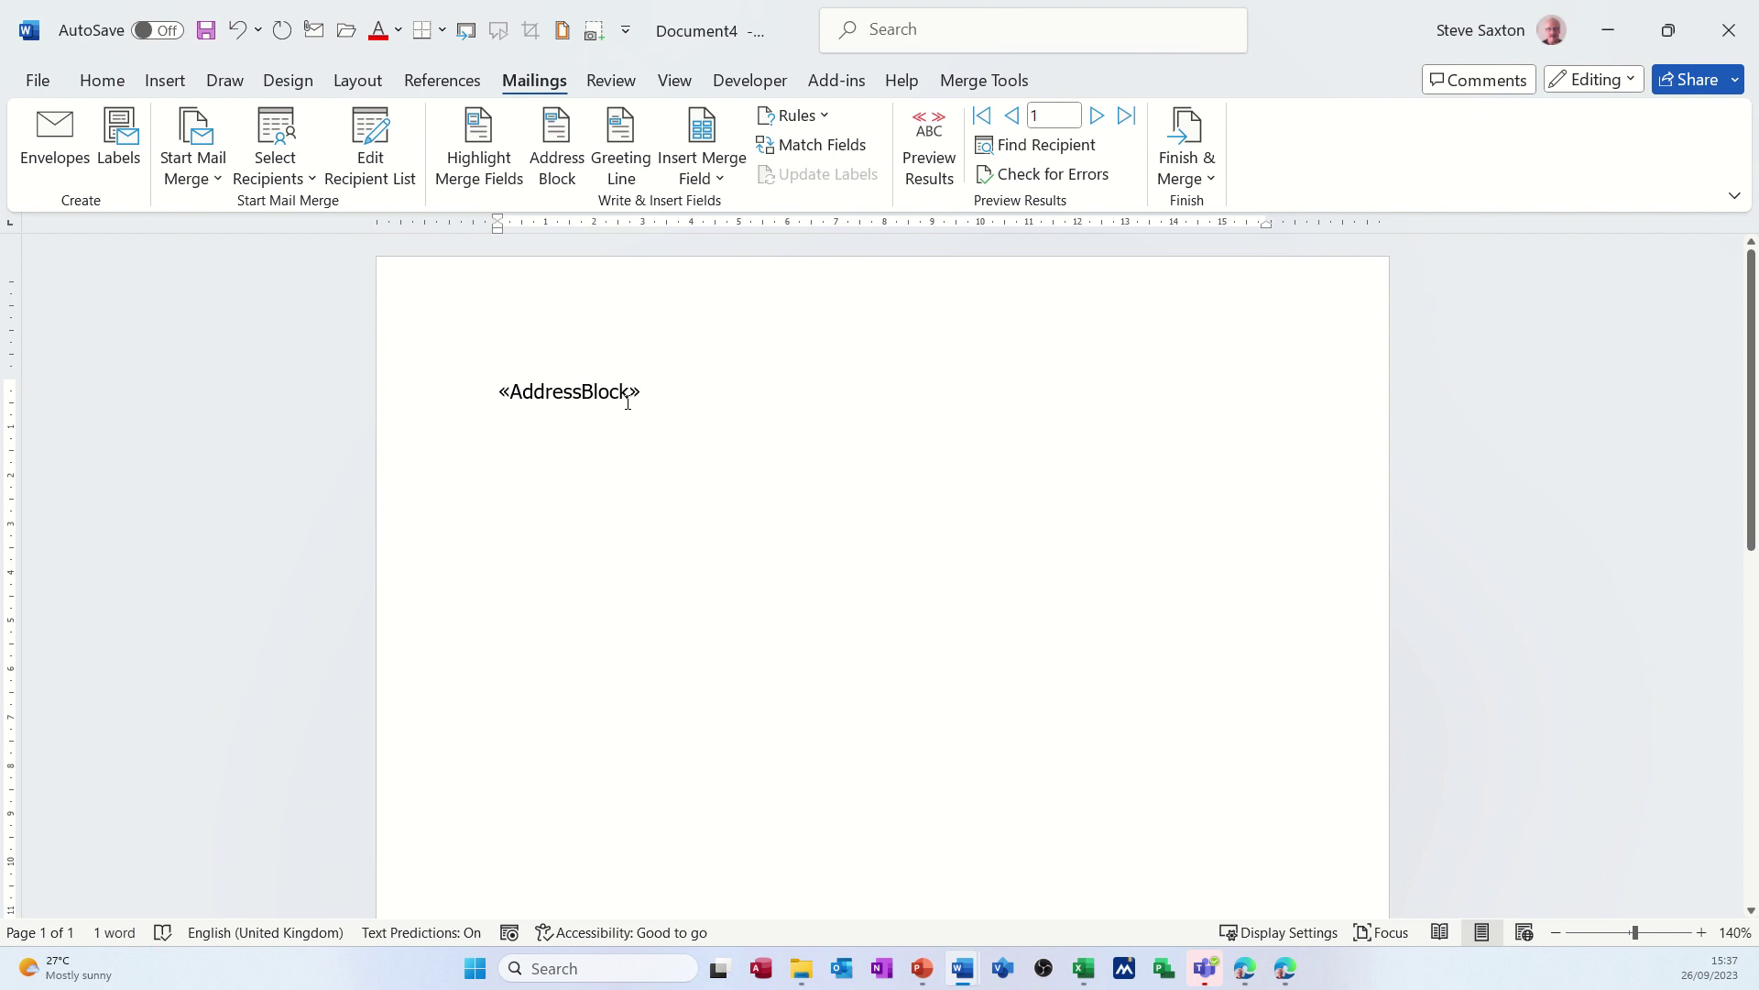
pyautogui.click(928, 147)
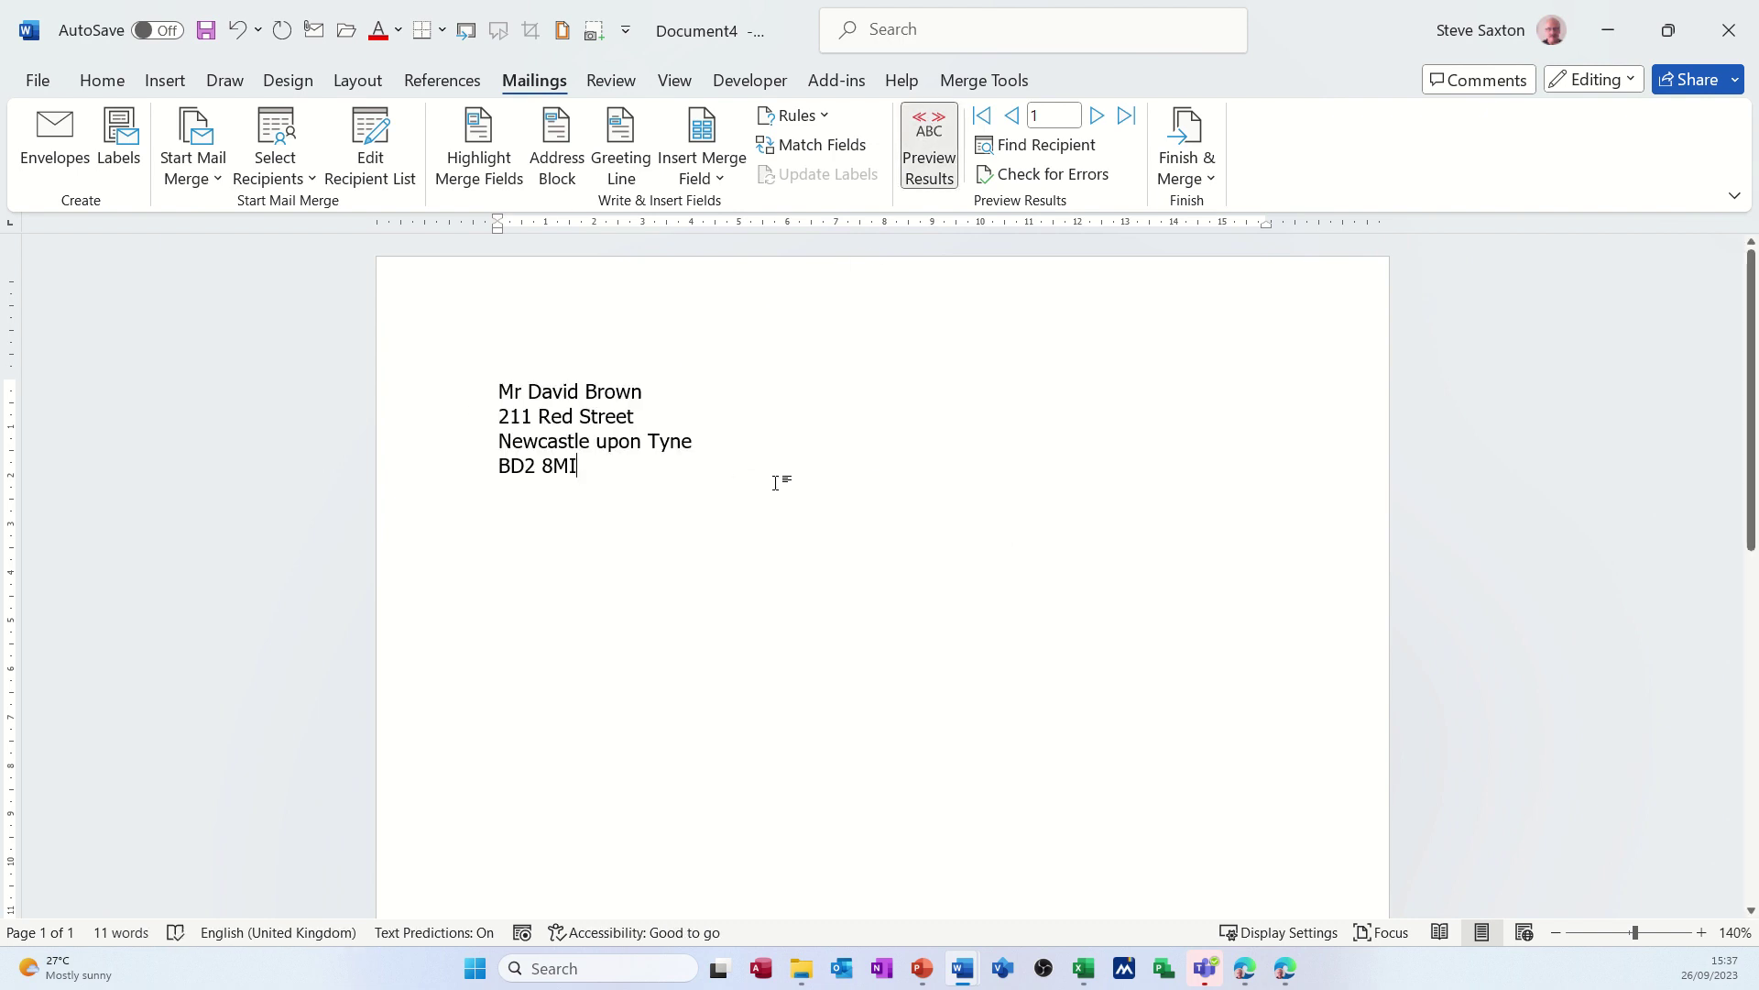
pyautogui.press('Return')
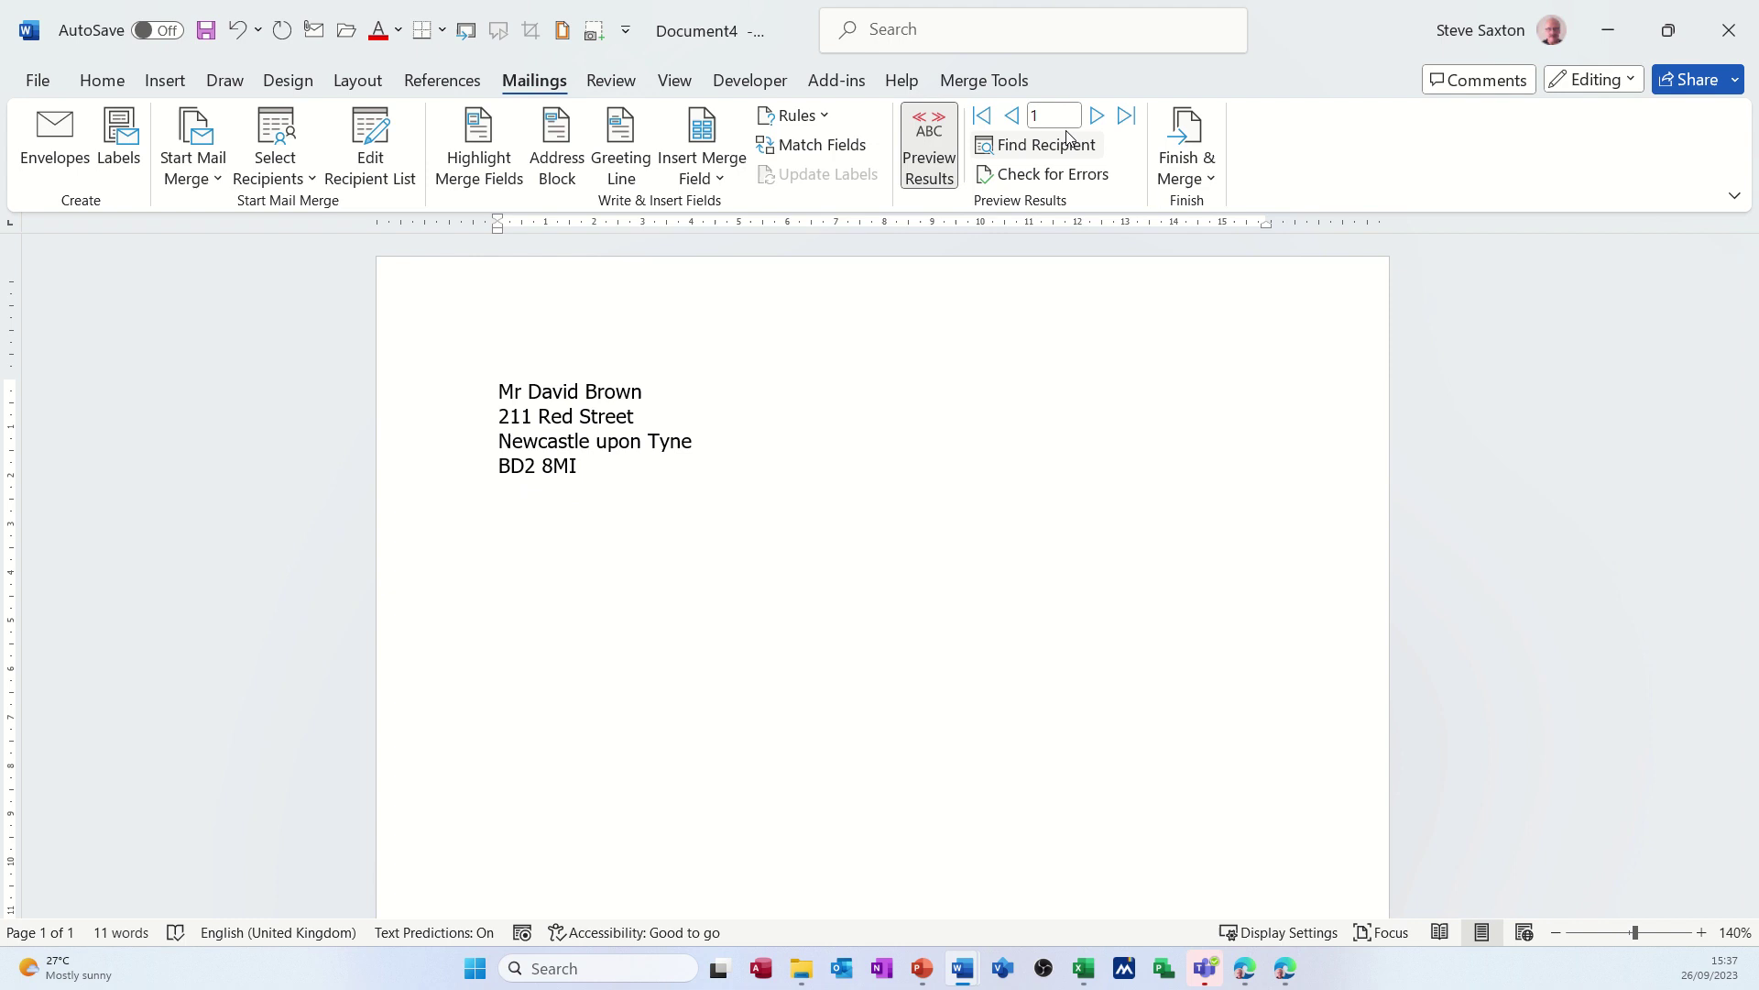
# - Advance the preview to record 9, a Bradford address, and show the merge rules list
pyautogui.click(1097, 117)
pyautogui.click(1096, 117)
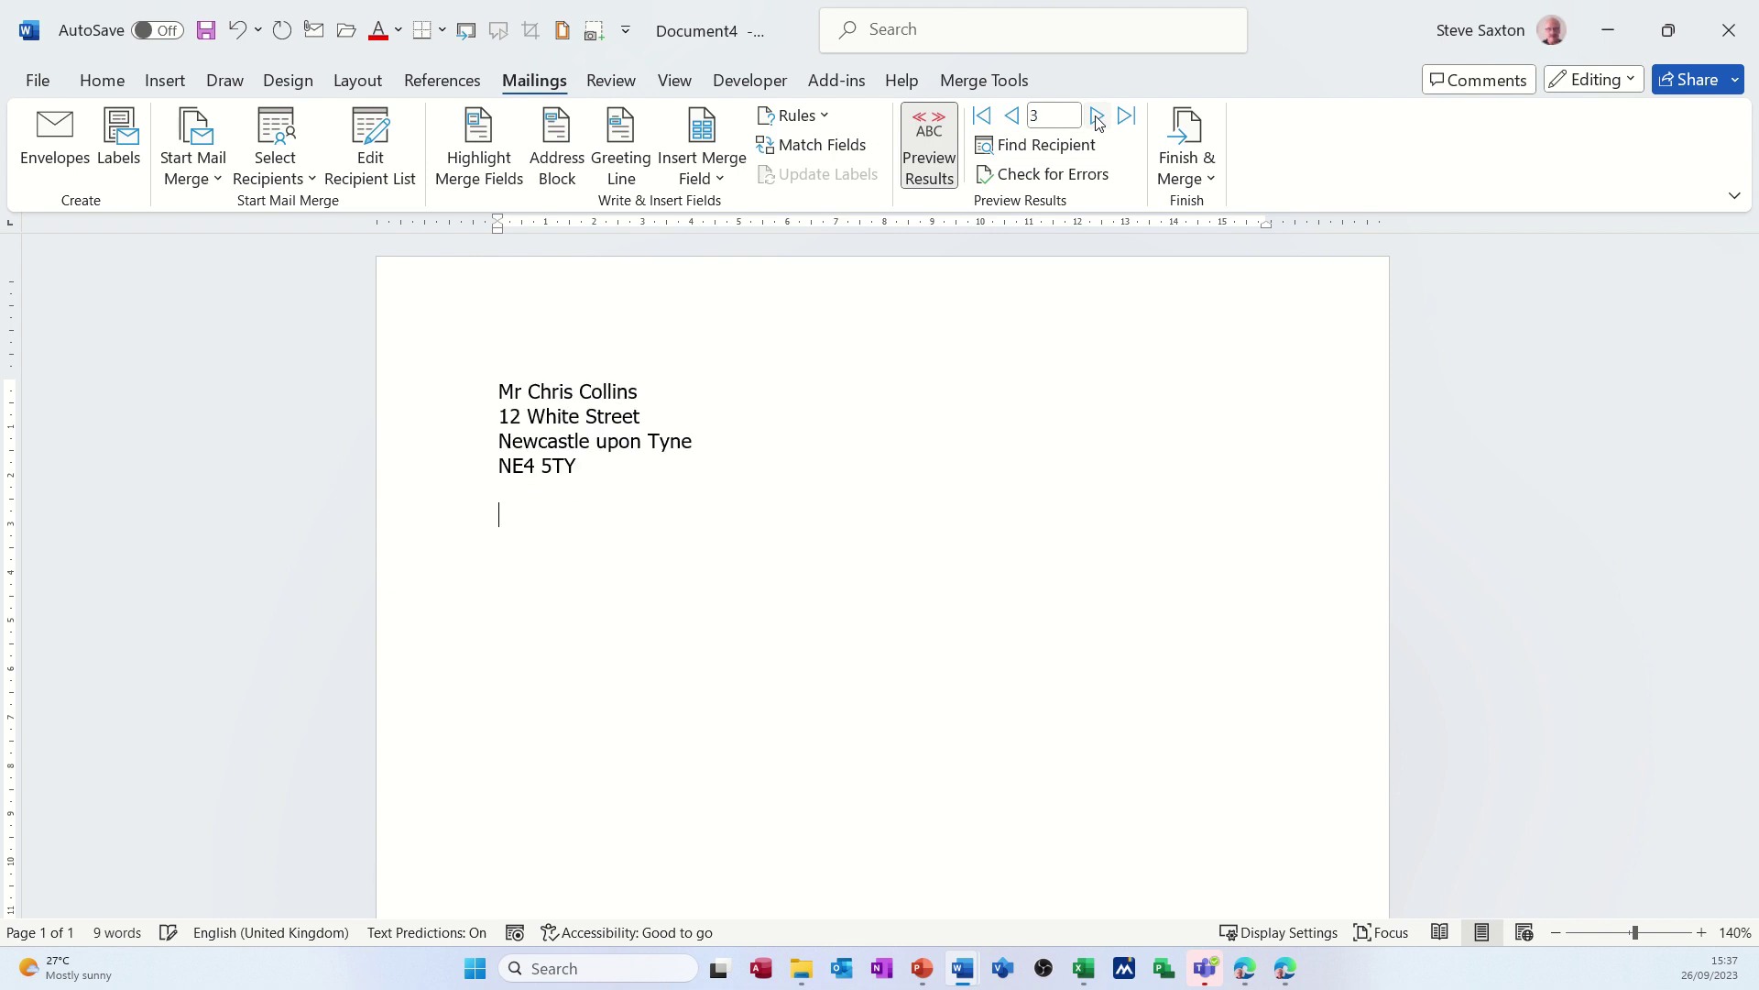
pyautogui.click(1096, 118)
pyautogui.click(1097, 116)
pyautogui.click(1097, 117)
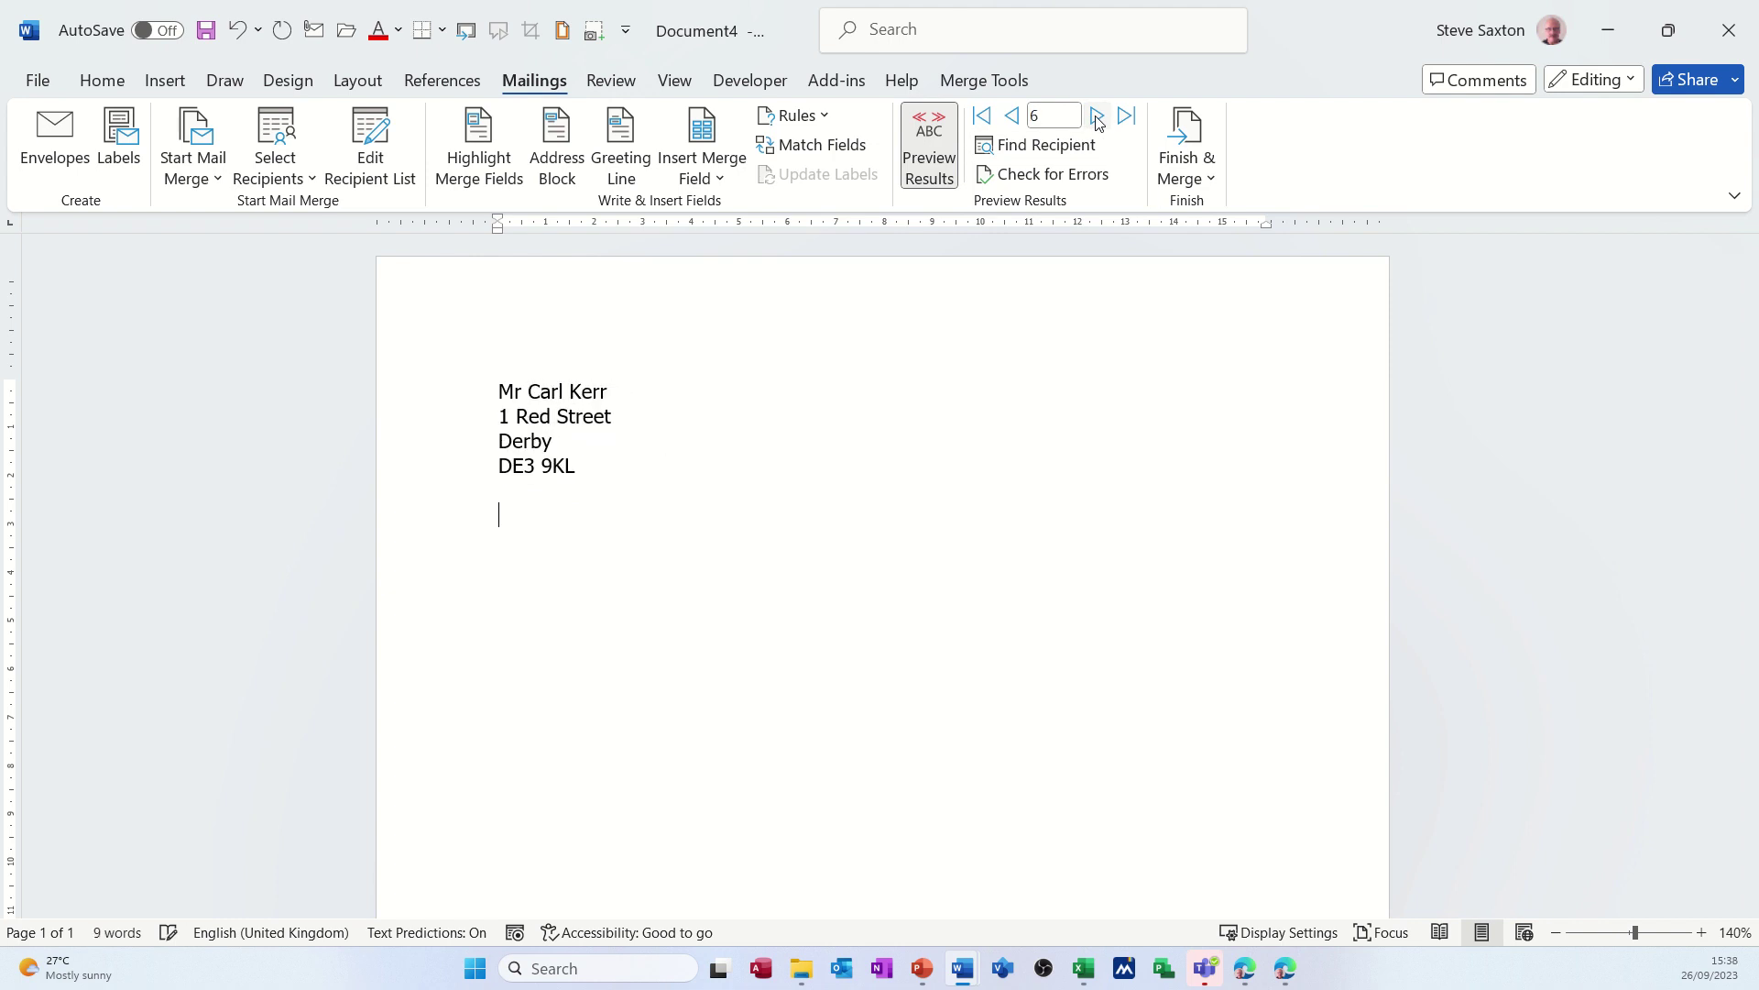
pyautogui.click(1097, 116)
pyautogui.click(1097, 116)
pyautogui.click(1097, 116)
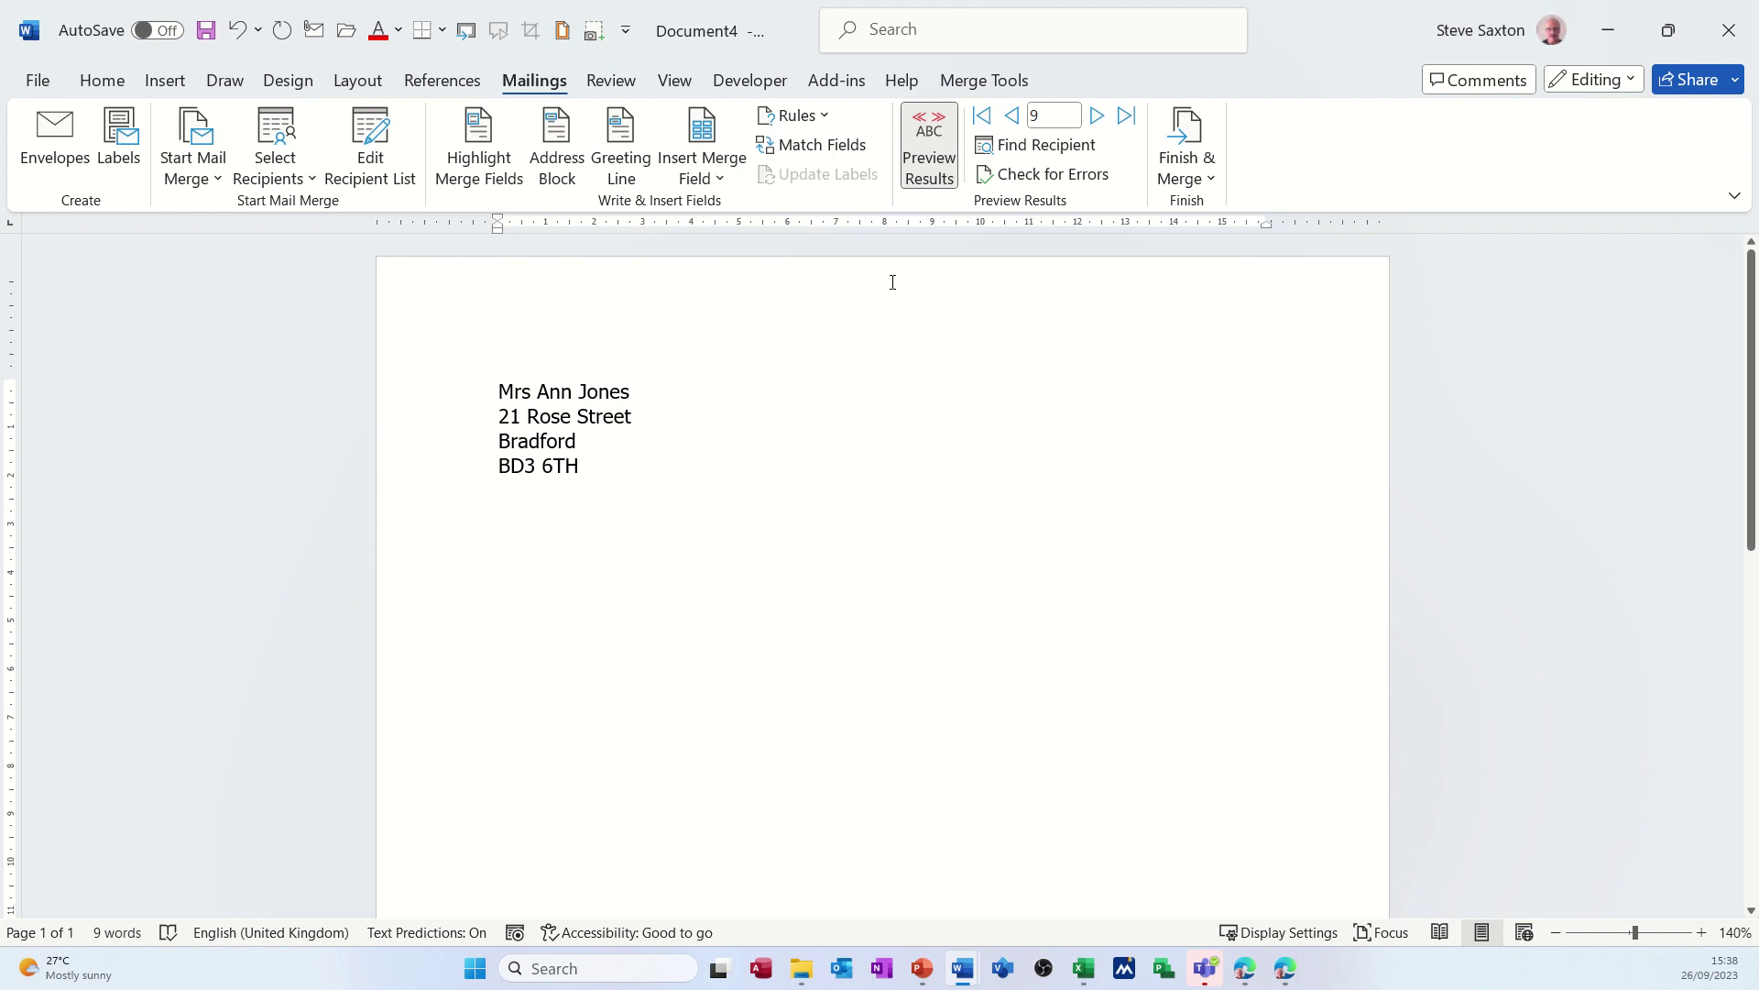
pyautogui.click(813, 116)
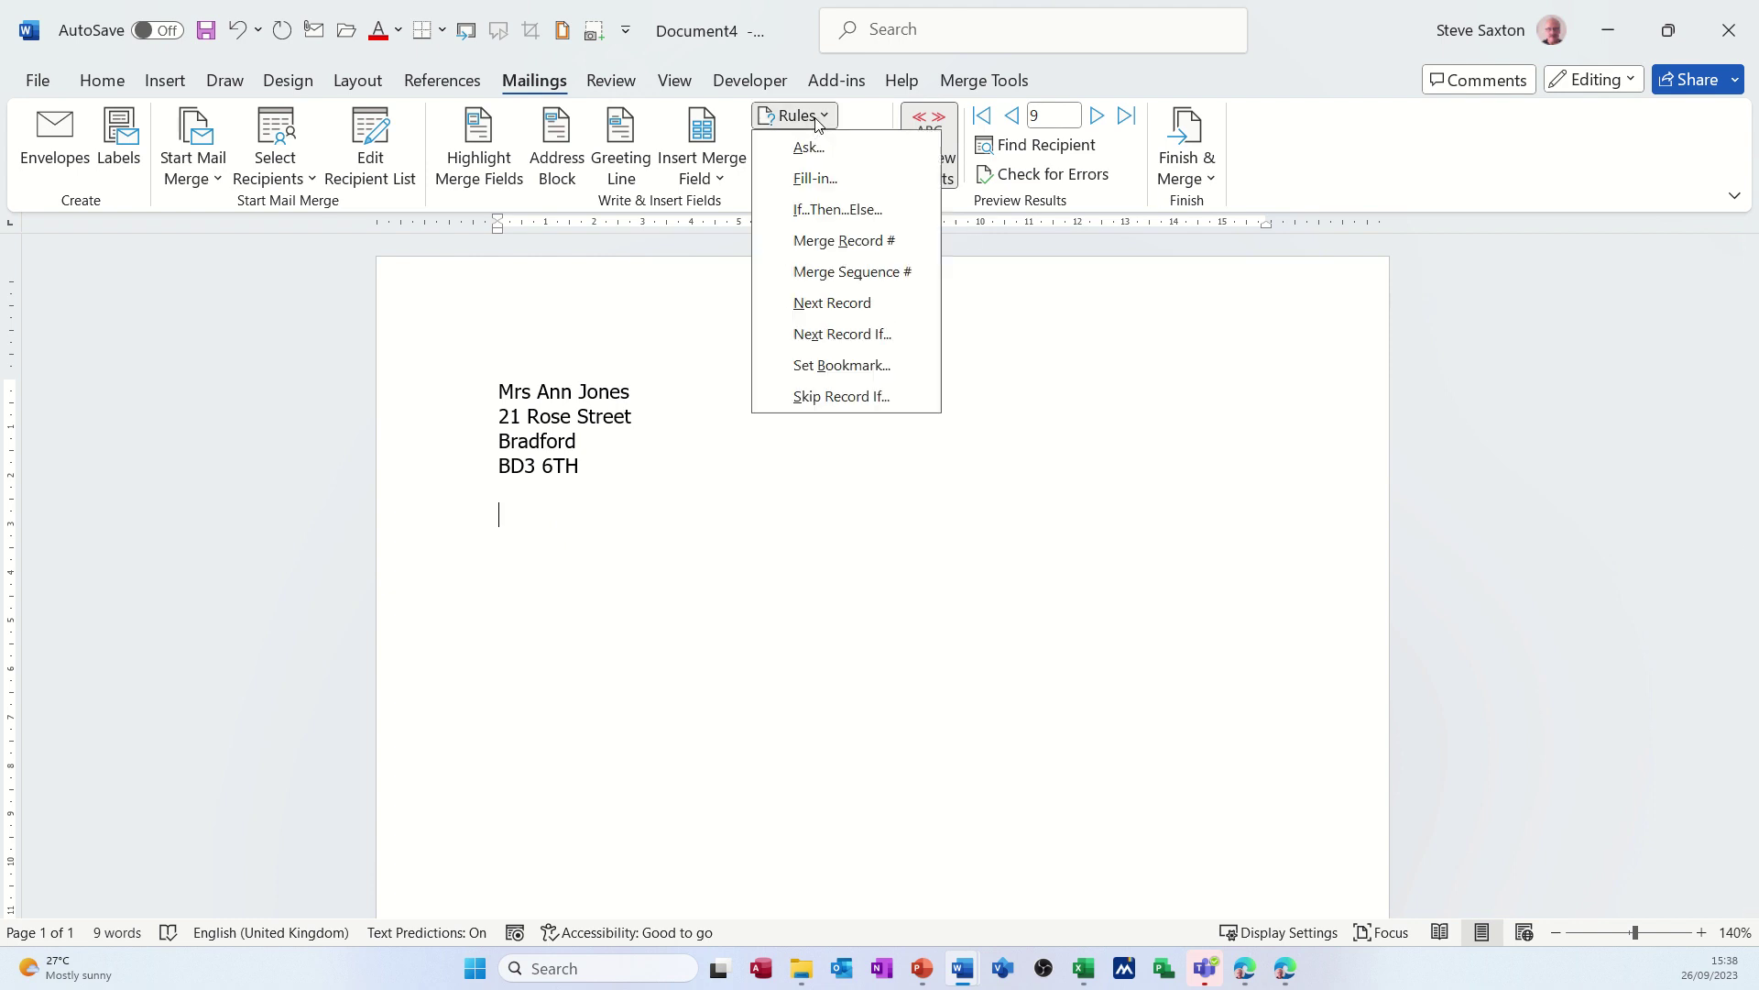
# - Add an If…Then…Else rule: Title equal to Mr gives 'Dear Sir', otherwise 'Dear Madam'
pyautogui.click(831, 218)
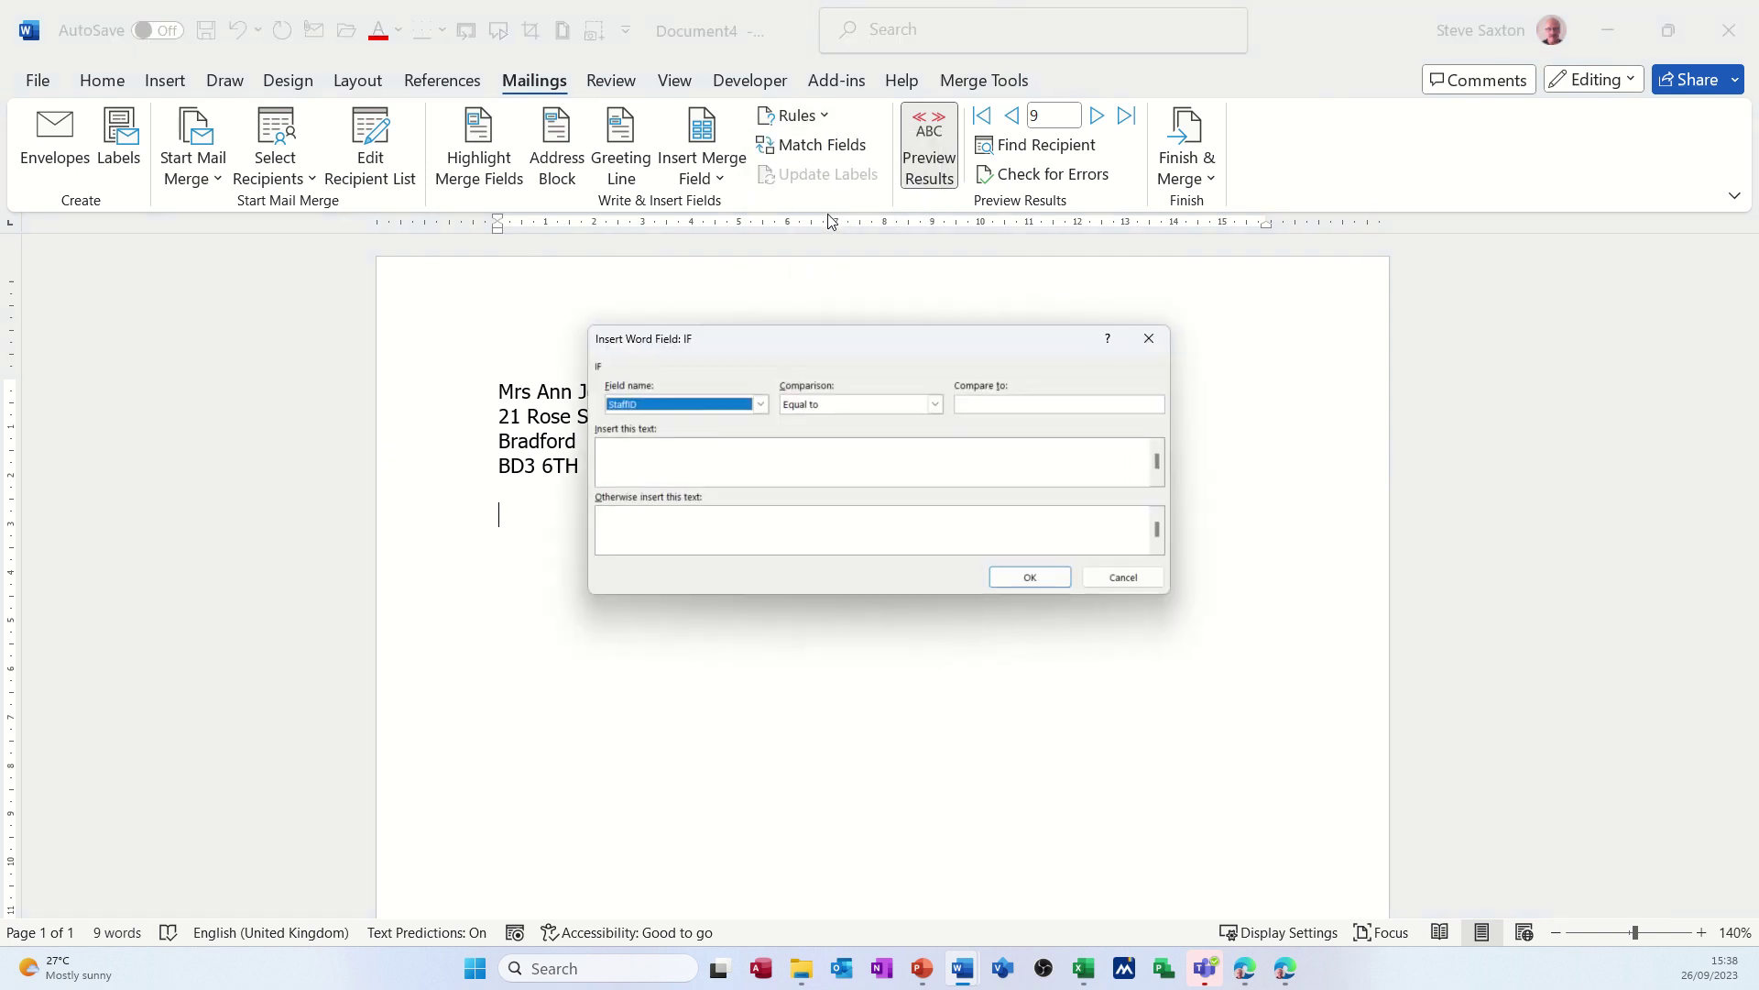
pyautogui.click(762, 407)
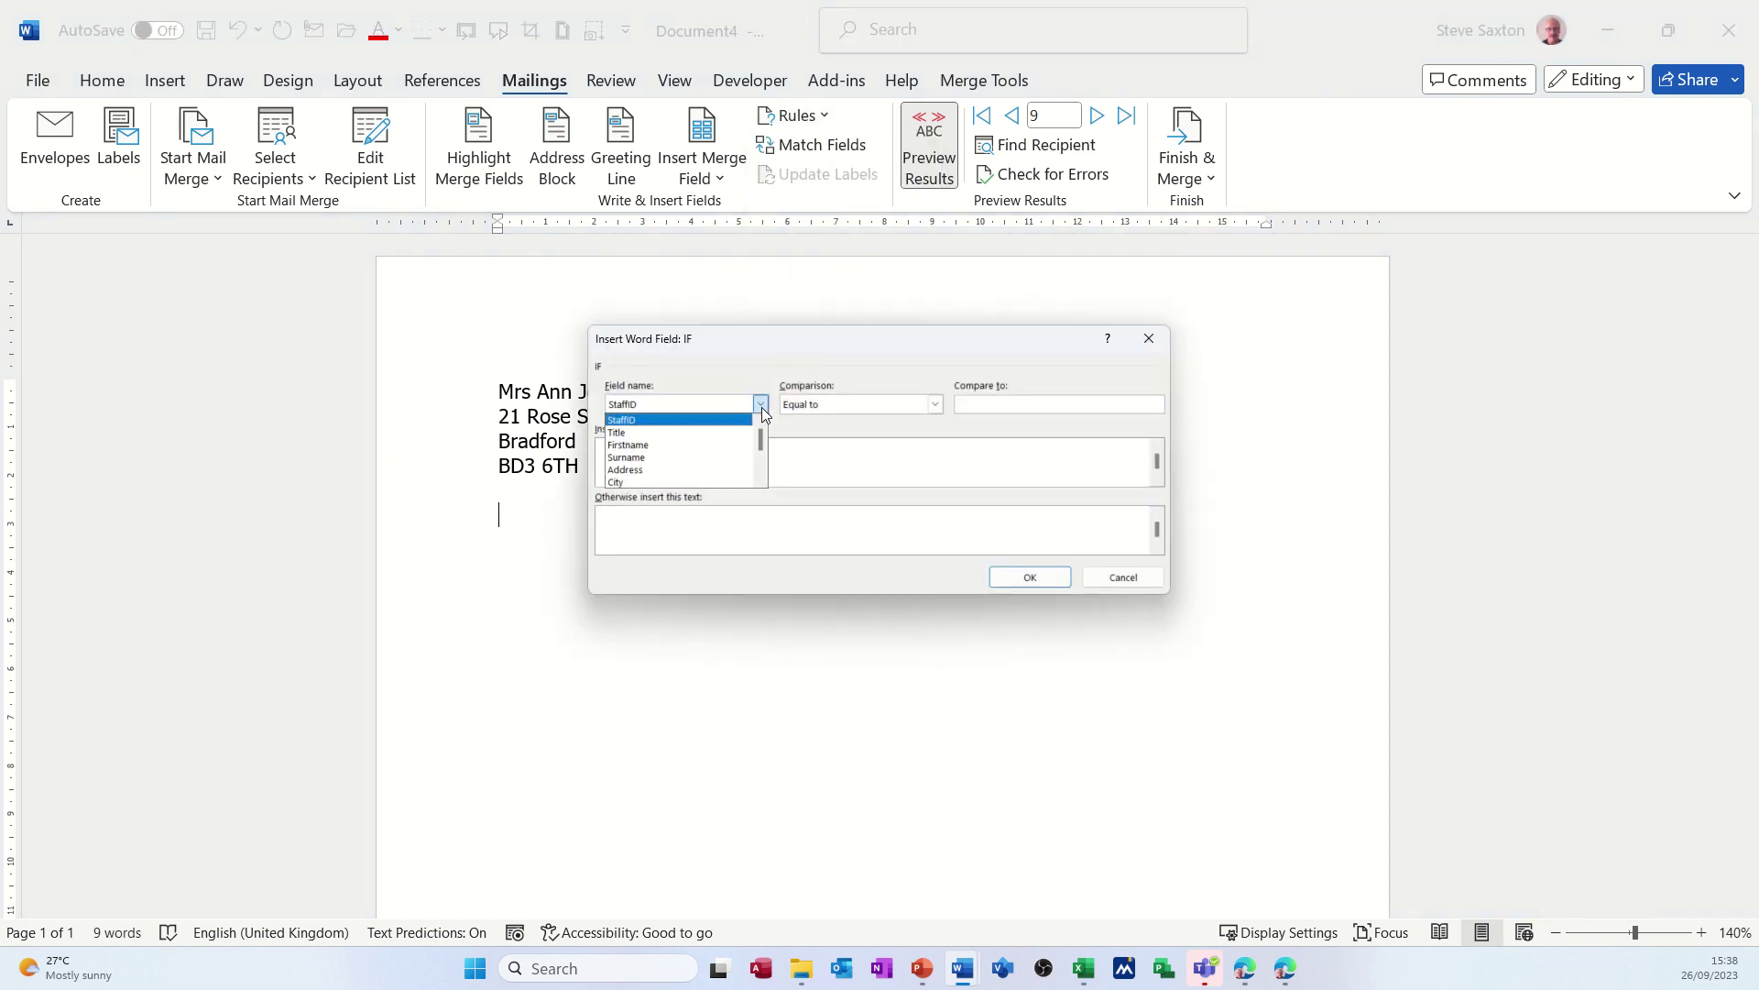
pyautogui.click(719, 433)
pyautogui.click(975, 401)
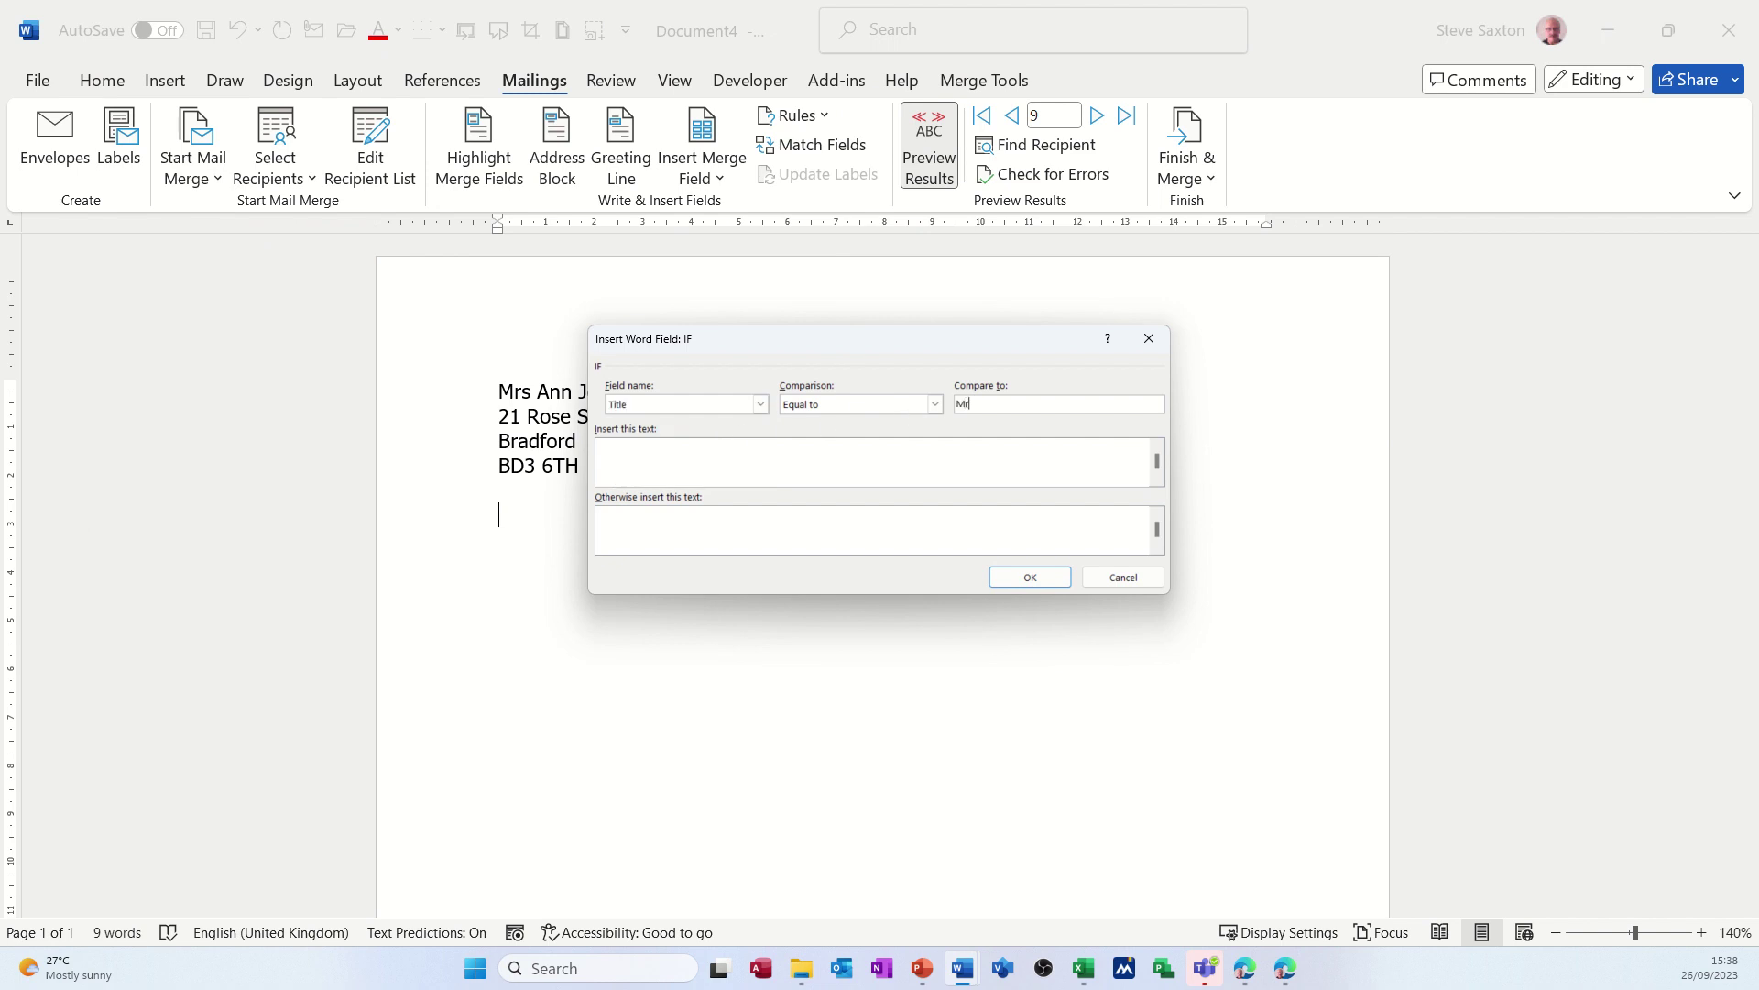
pyautogui.click(845, 452)
pyautogui.write('r Sir')
pyautogui.click(714, 521)
pyautogui.write('Dear Madam')
pyautogui.click(1030, 578)
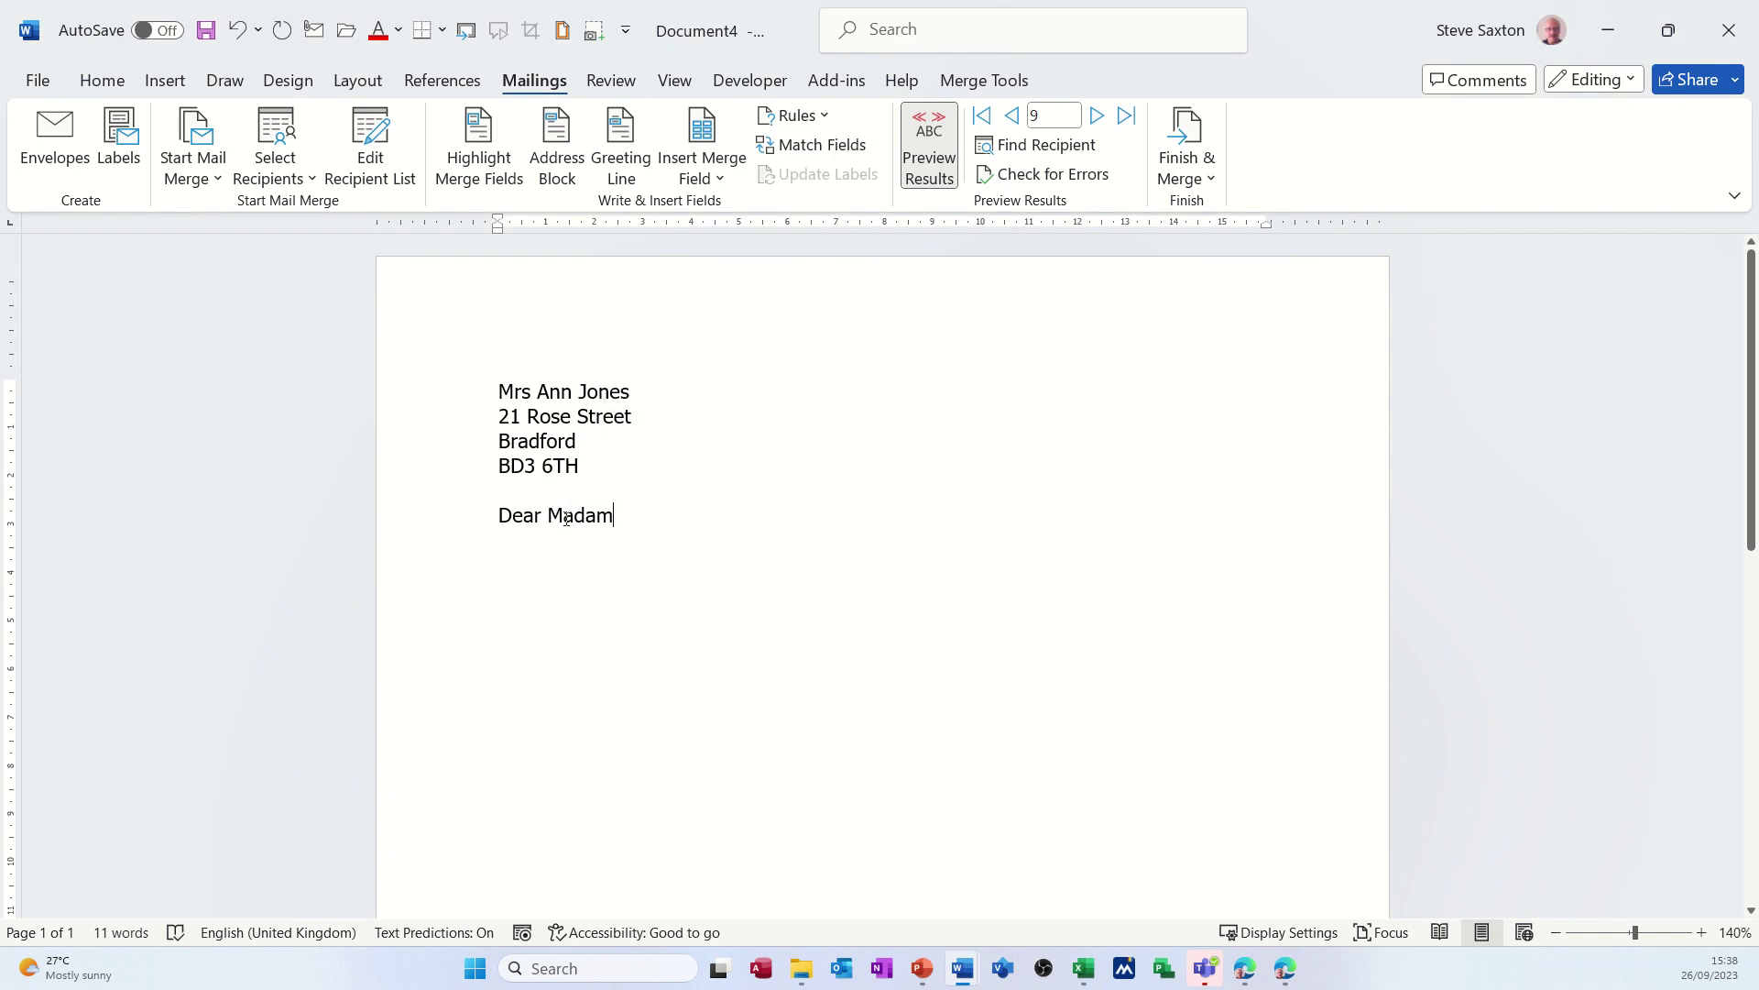
# - Preview record 10 and start a body paragraph reading 'How did you like'
pyautogui.click(1098, 123)
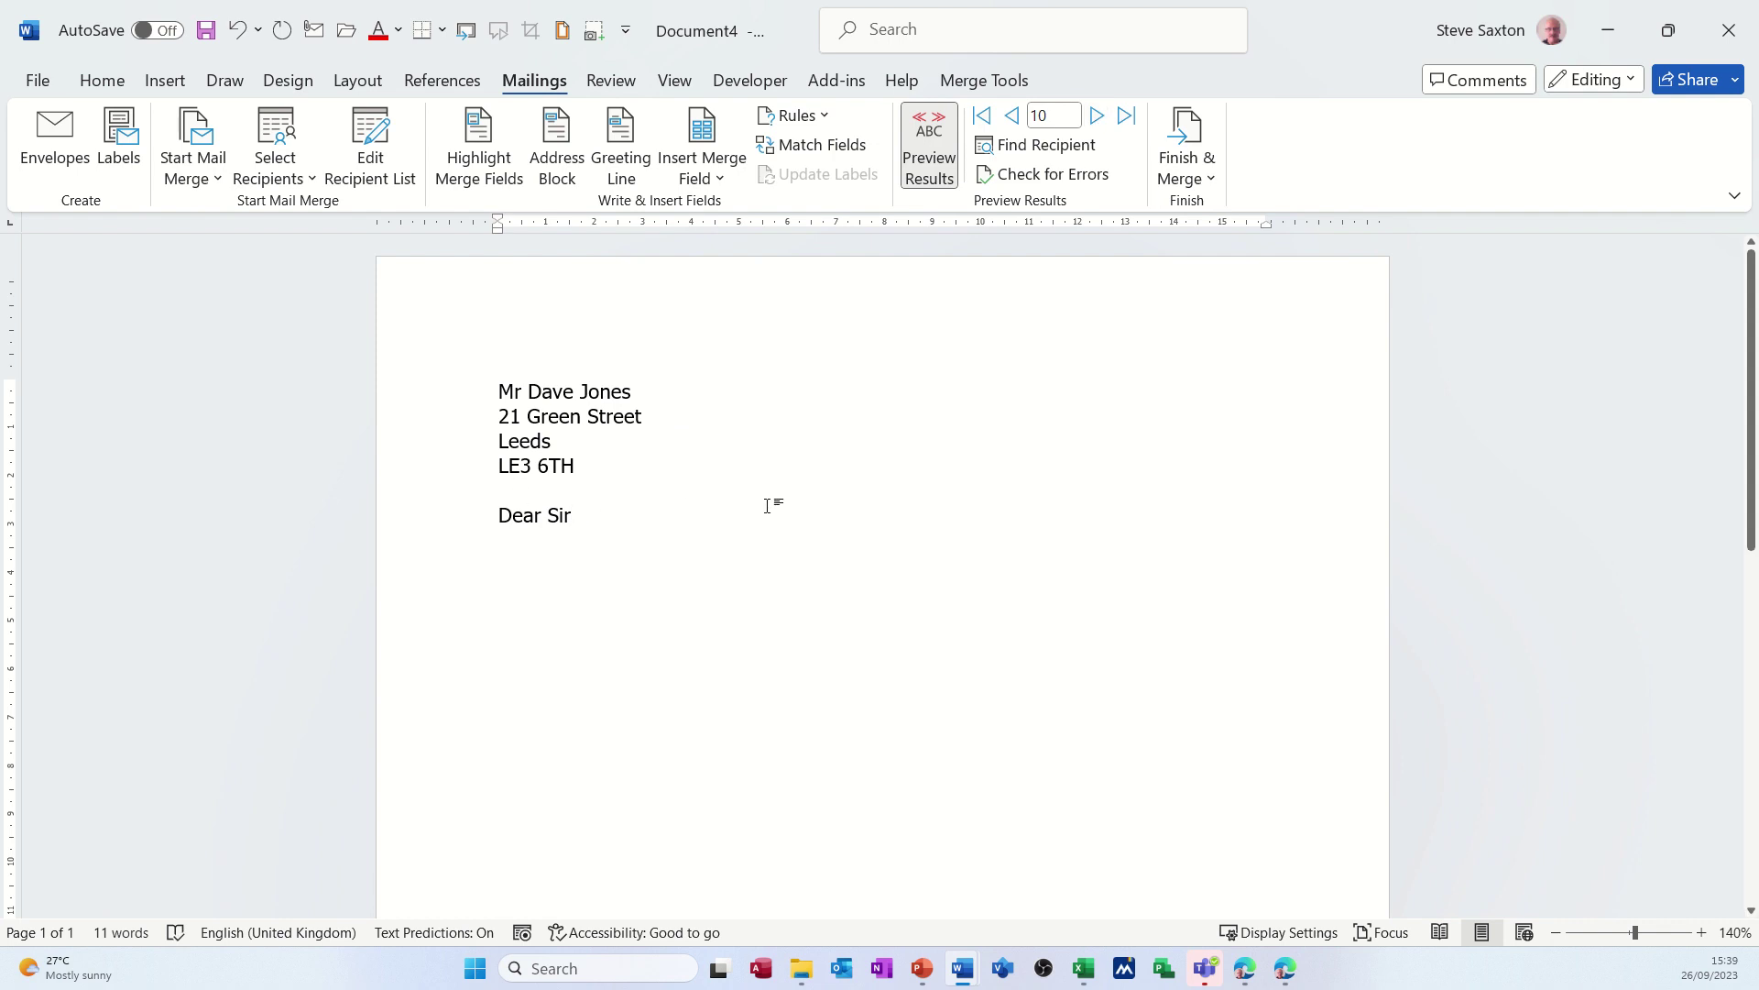
pyautogui.press('Return')
pyautogui.press('Return')
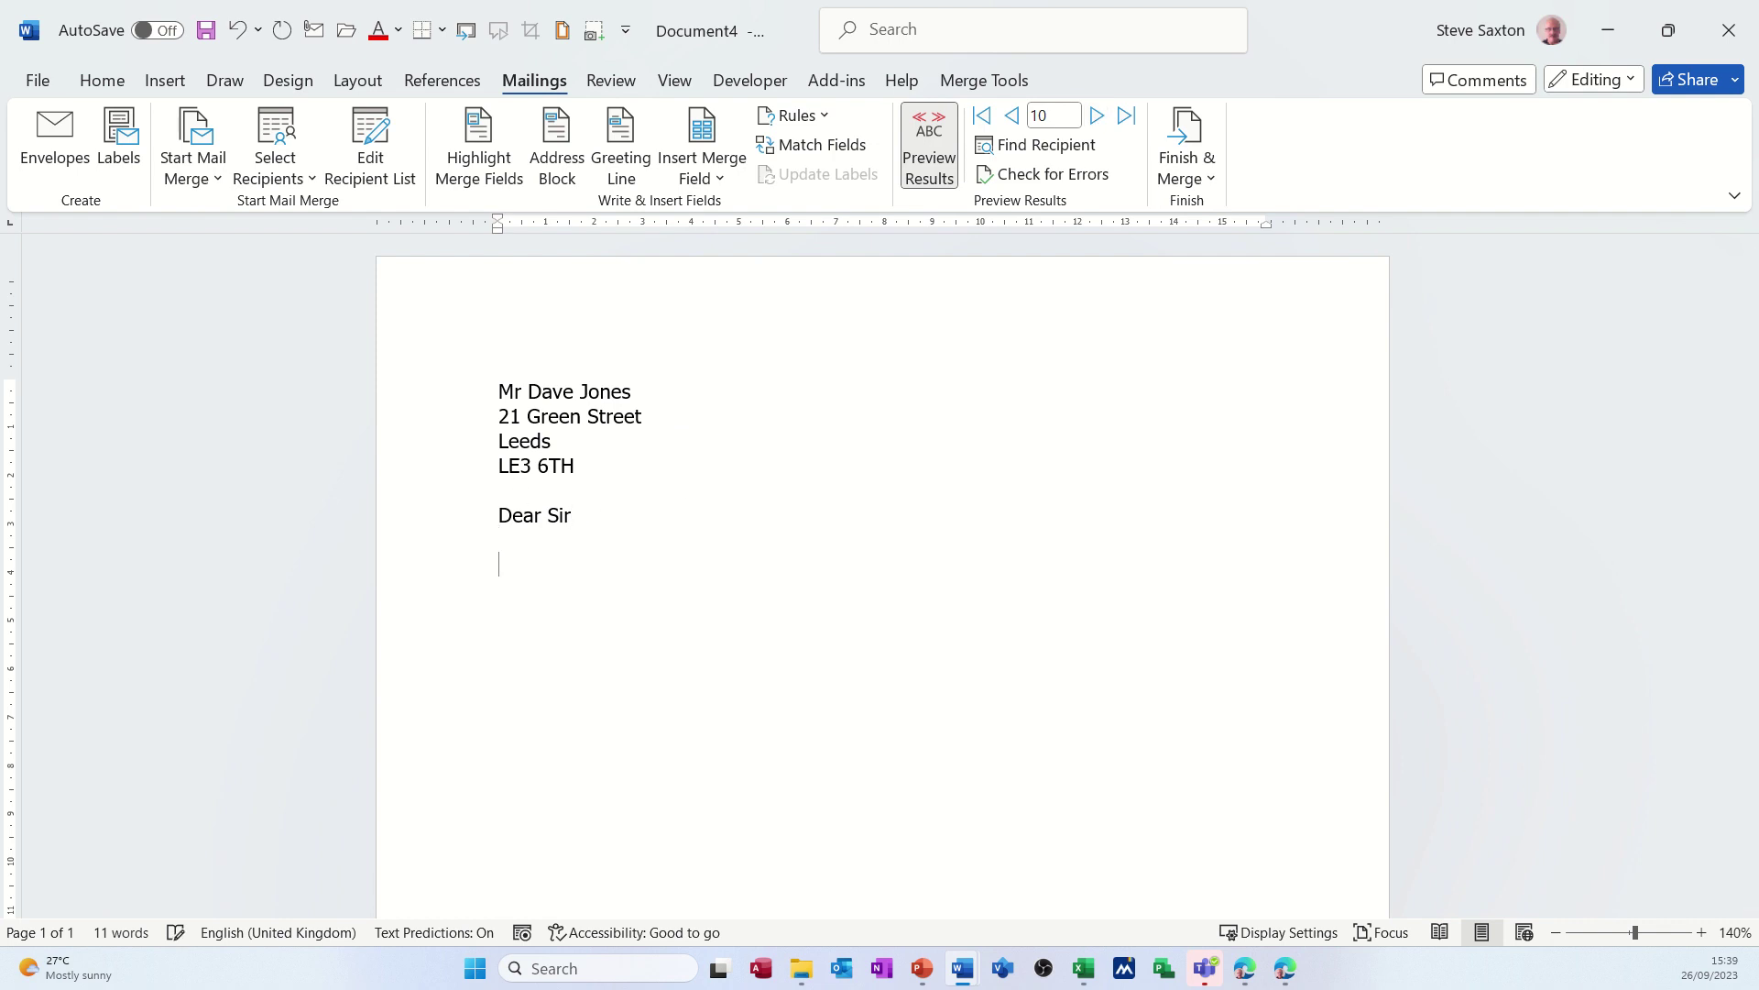
pyautogui.write('intr')
pyautogui.write('o')
pyautogui.press('BackSpace')
pyautogui.press('BackSpace')
pyautogui.press('BackSpace')
pyautogui.press('BackSpace')
pyautogui.press('BackSpace')
pyautogui.write('How did you like')
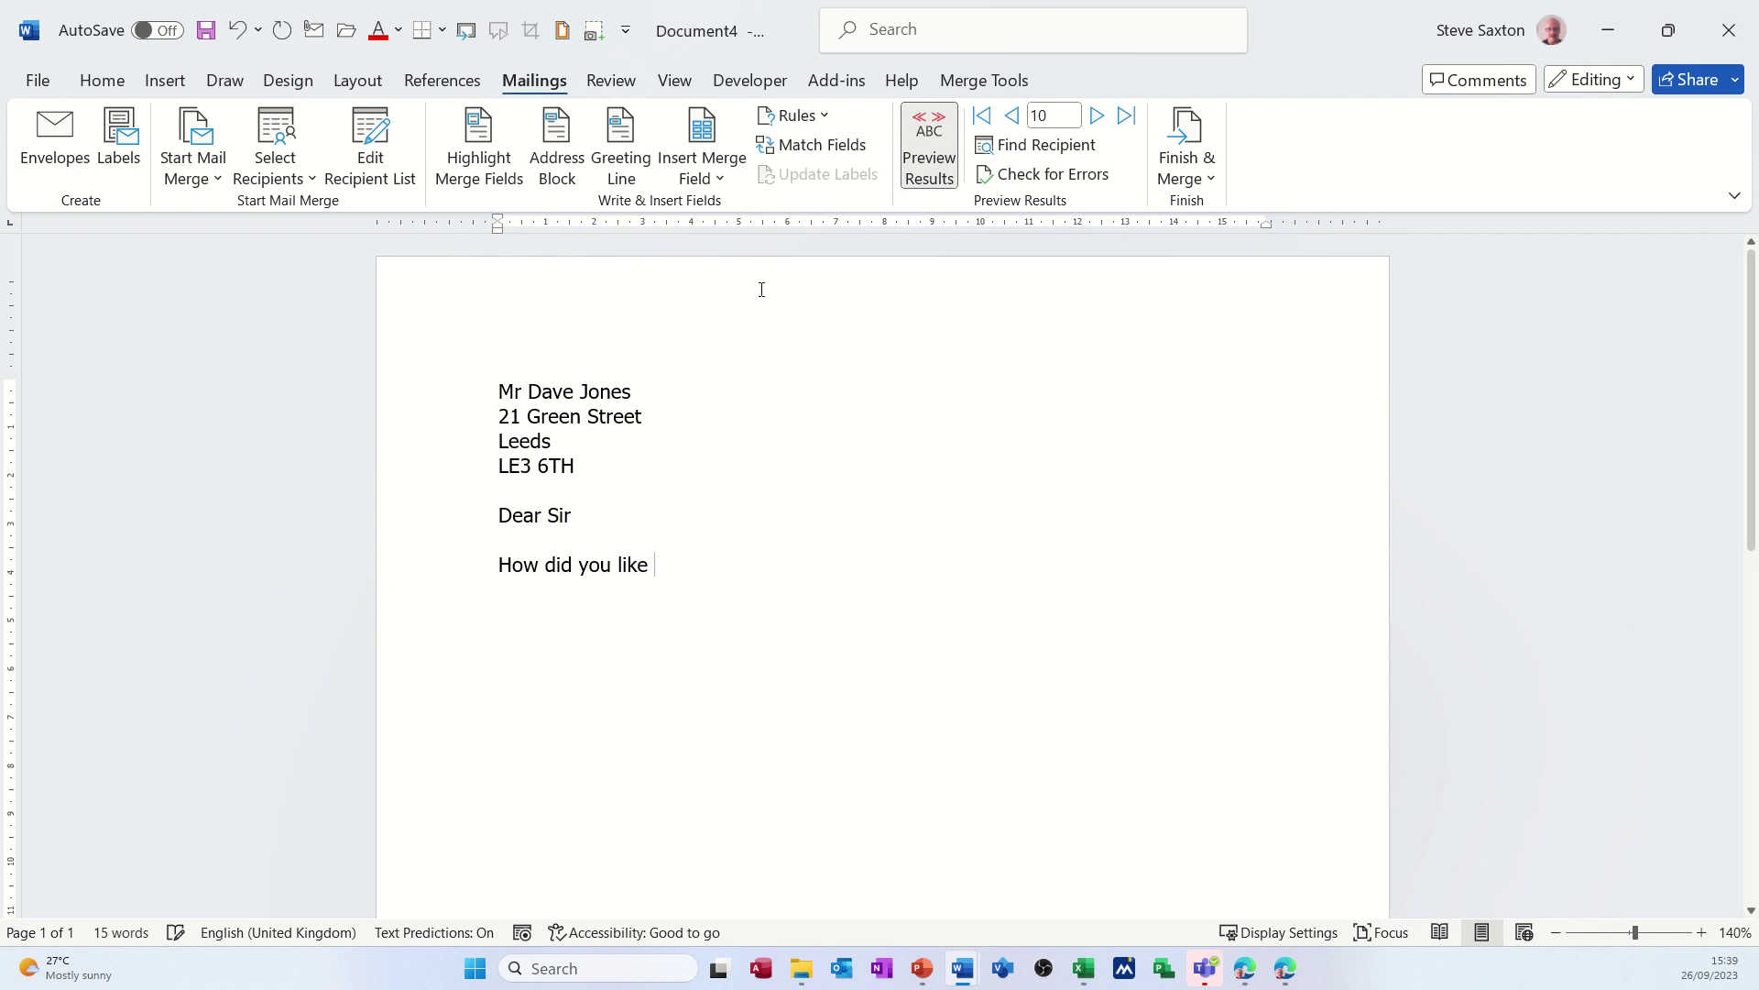
# - Insert the City merge field and finish the sentence with 'when you returned……'
pyautogui.click(718, 181)
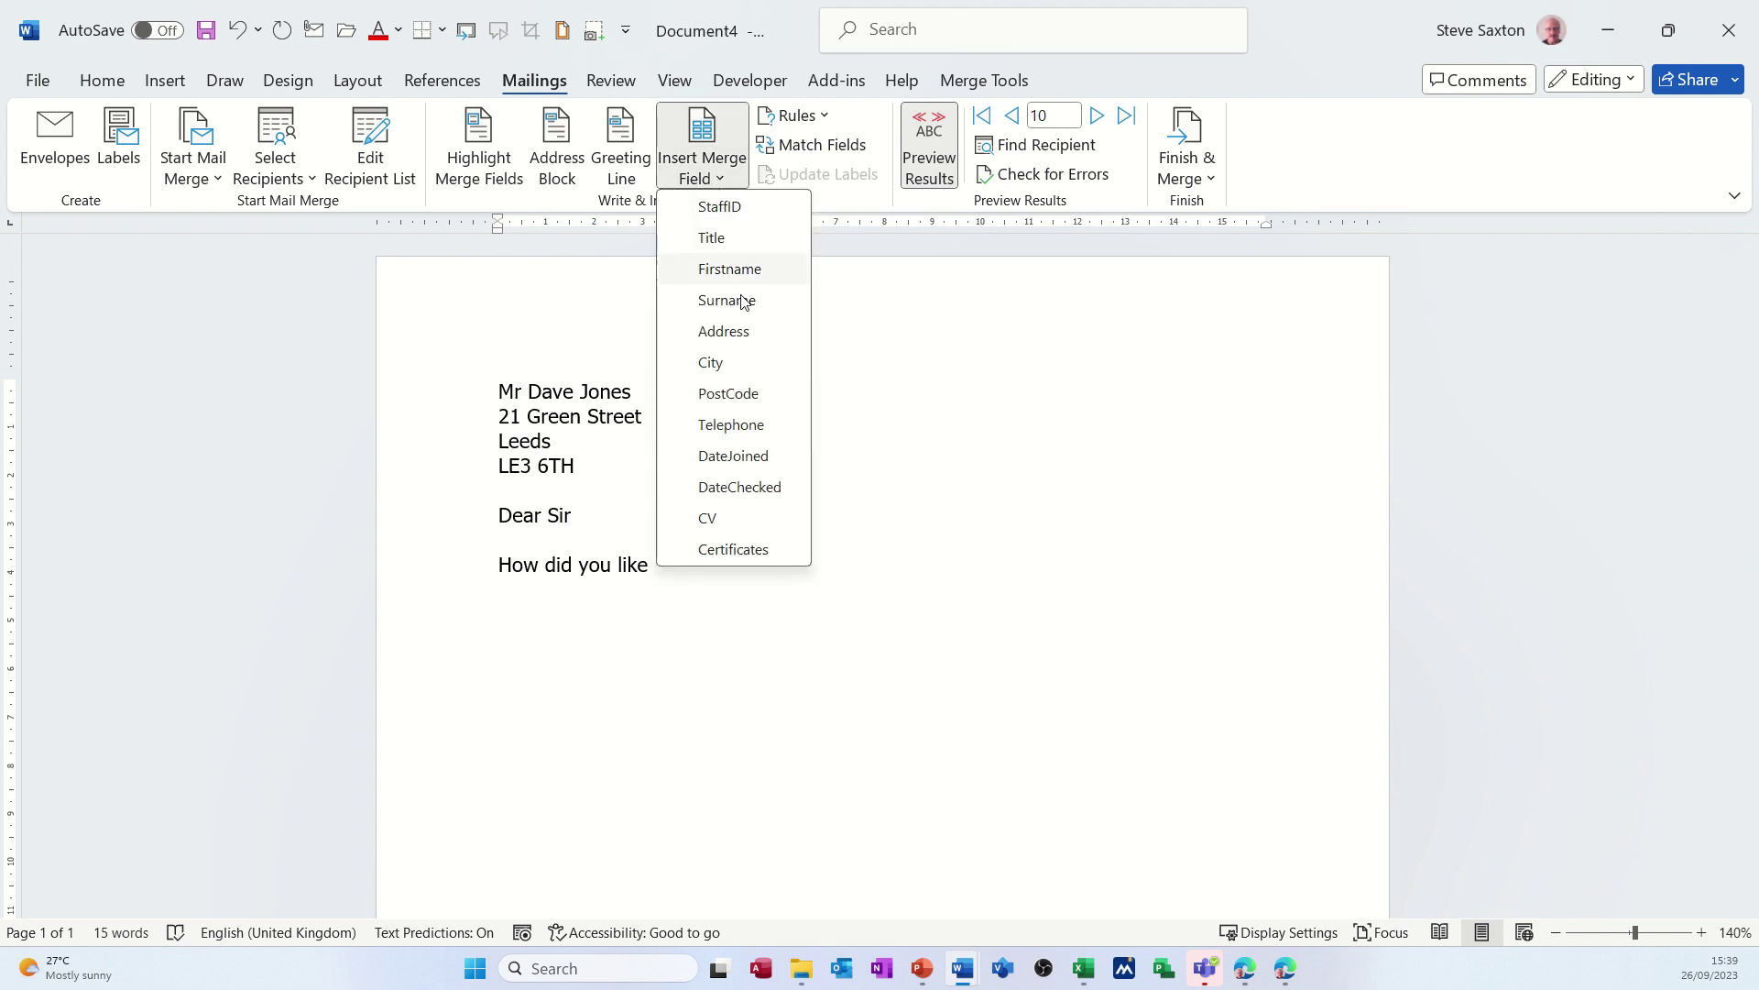
pyautogui.click(740, 363)
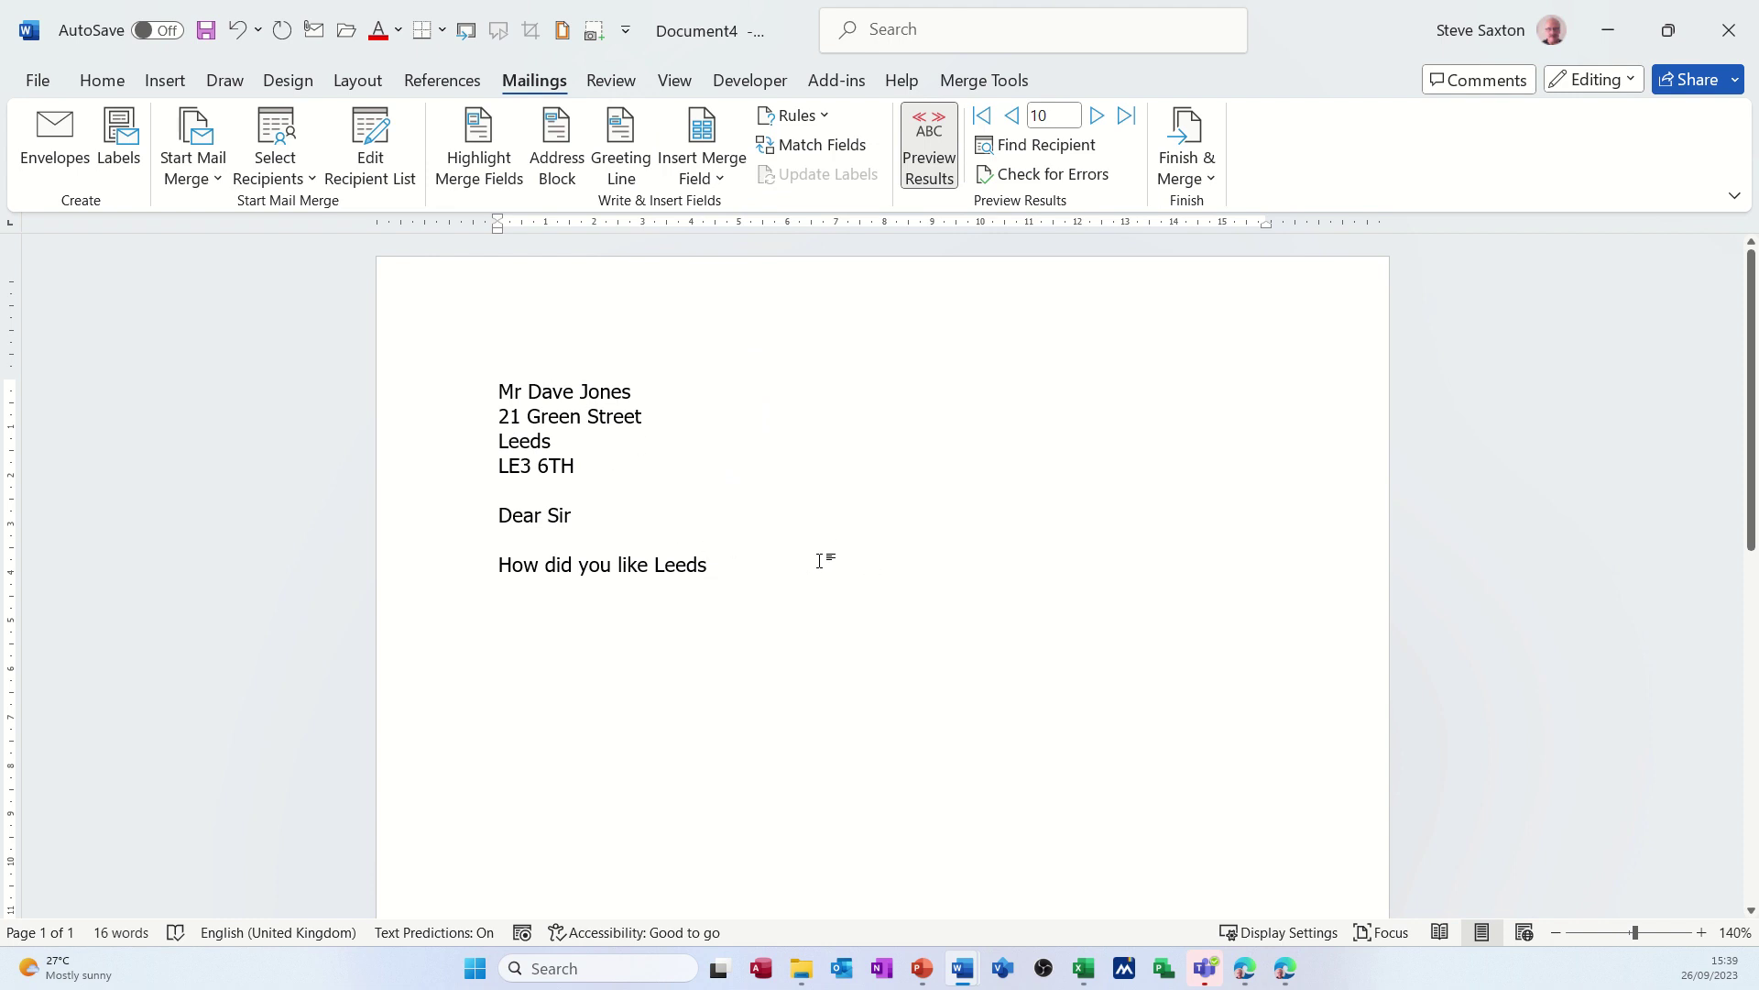
pyautogui.write('when ')
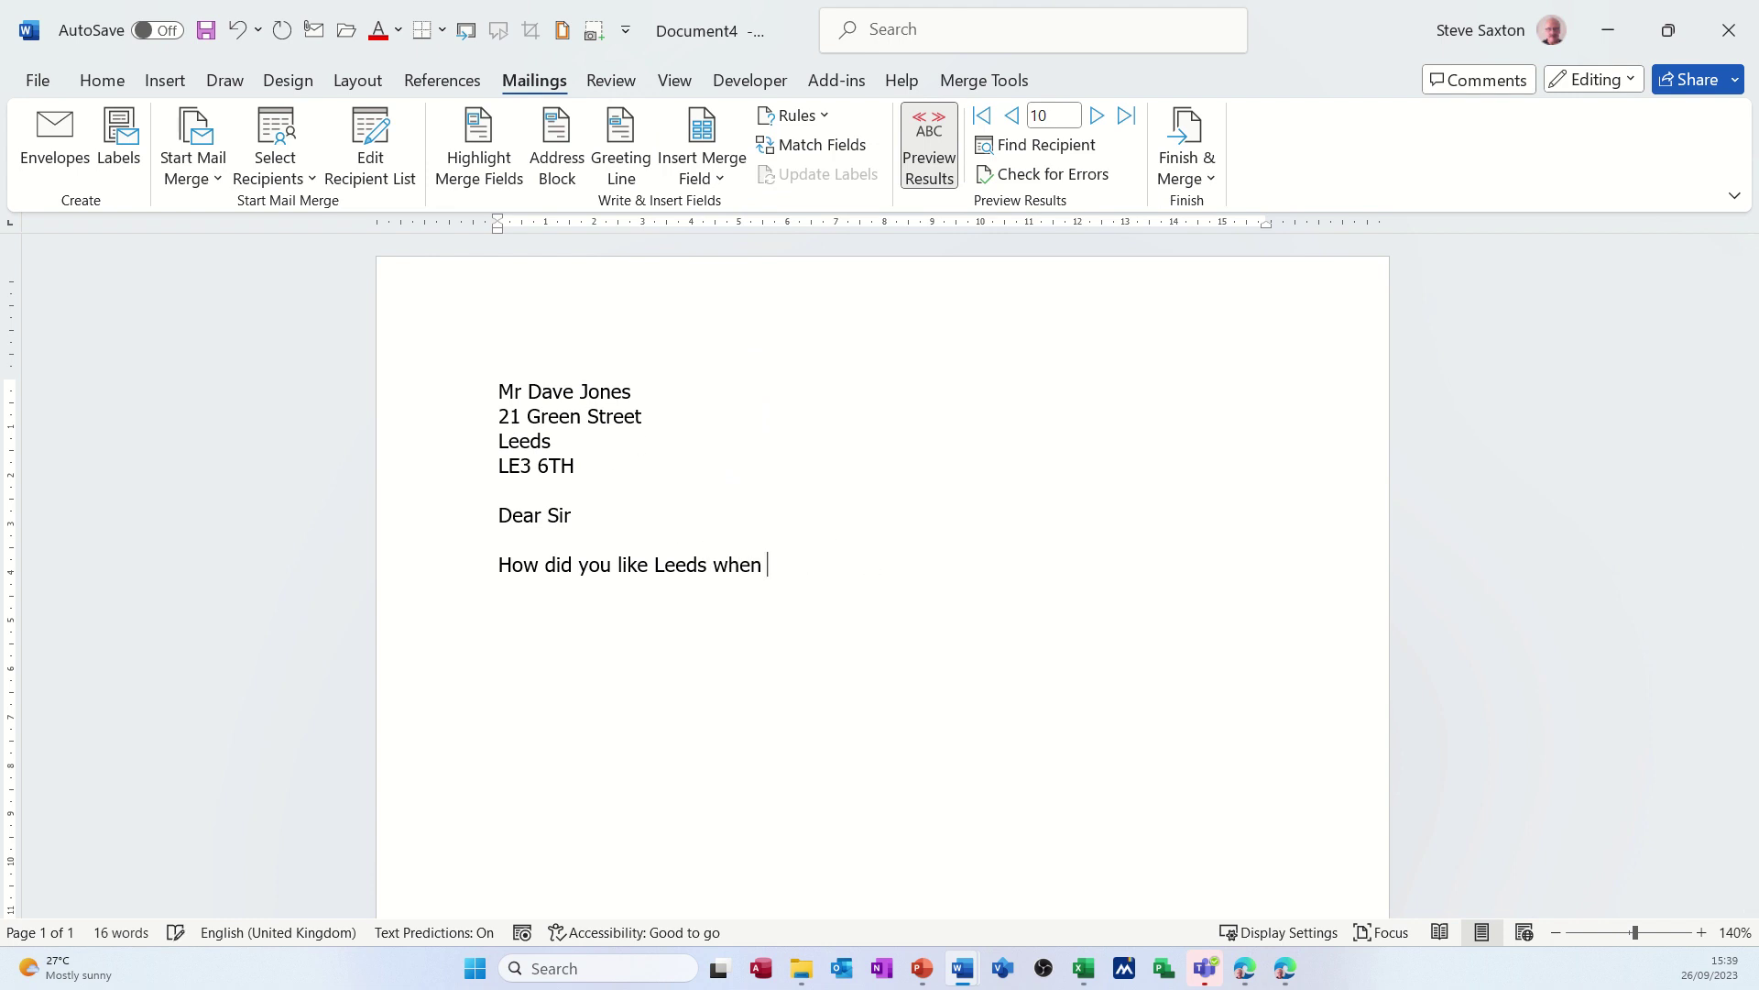
pyautogui.write('you return')
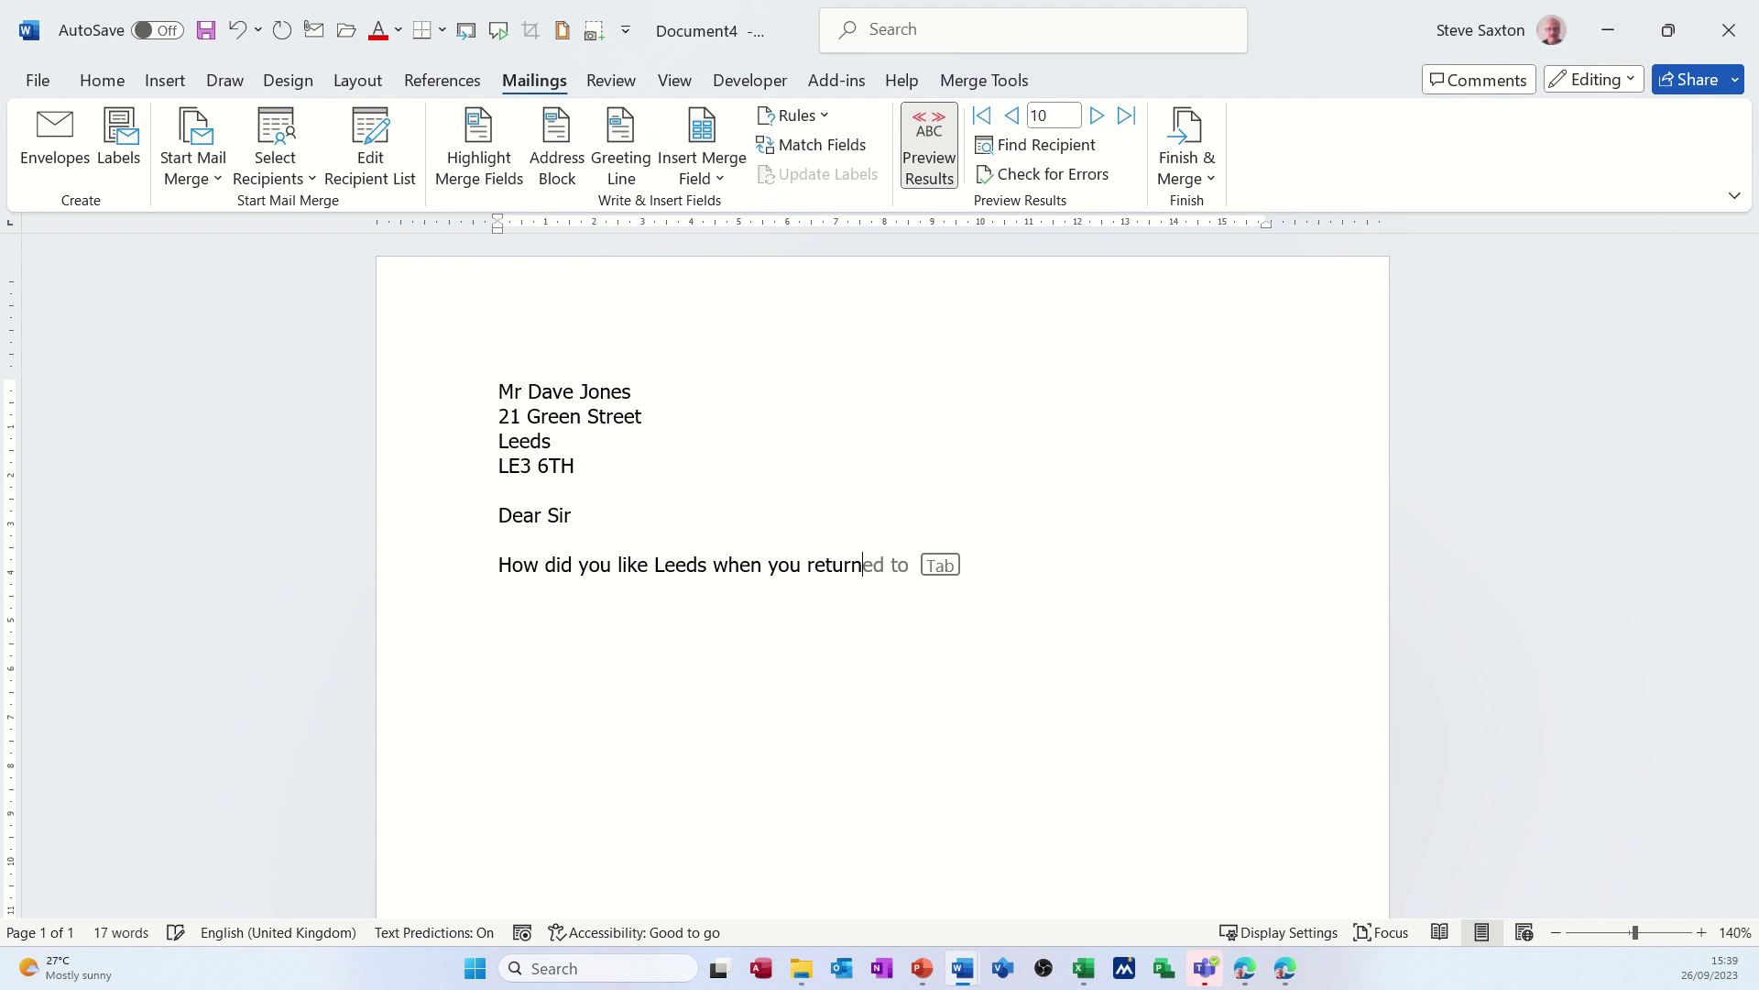
pyautogui.press('Tab')
pyautogui.press('BackSpace')
pyautogui.press('BackSpace')
pyautogui.press('BackSpace')
pyautogui.write('.......')
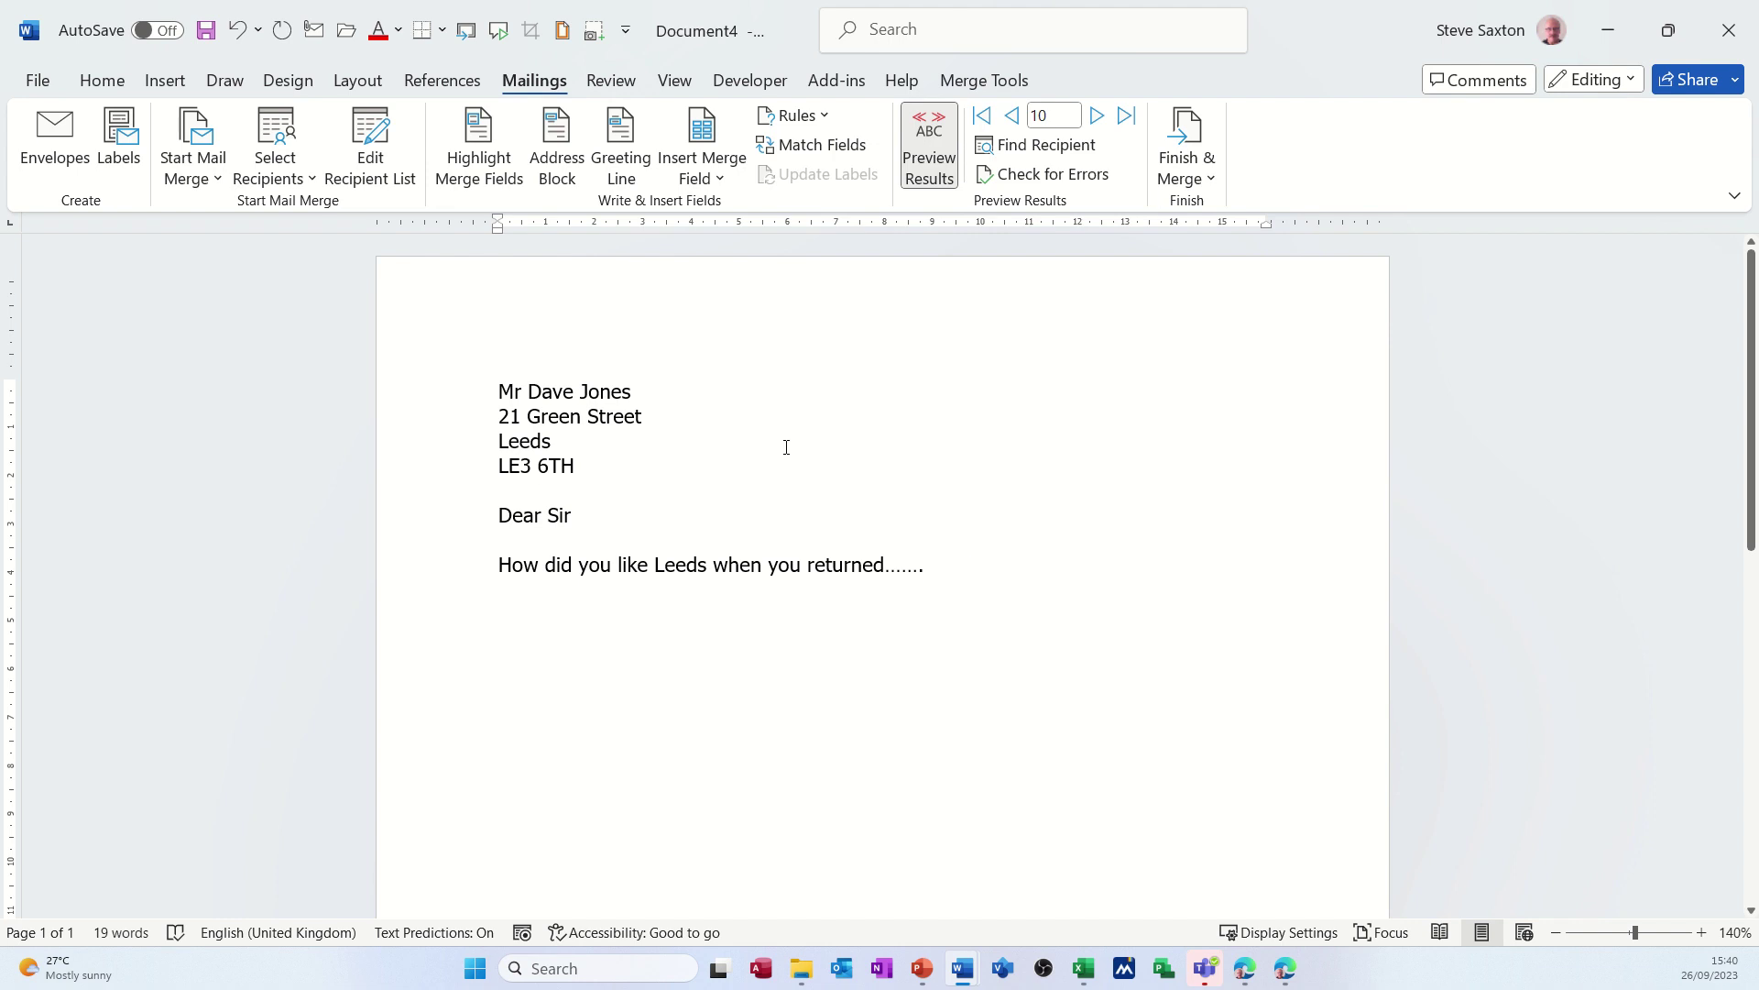
# - Bring up the Edit Individual Documents merge options, set to all records
pyautogui.click(1189, 140)
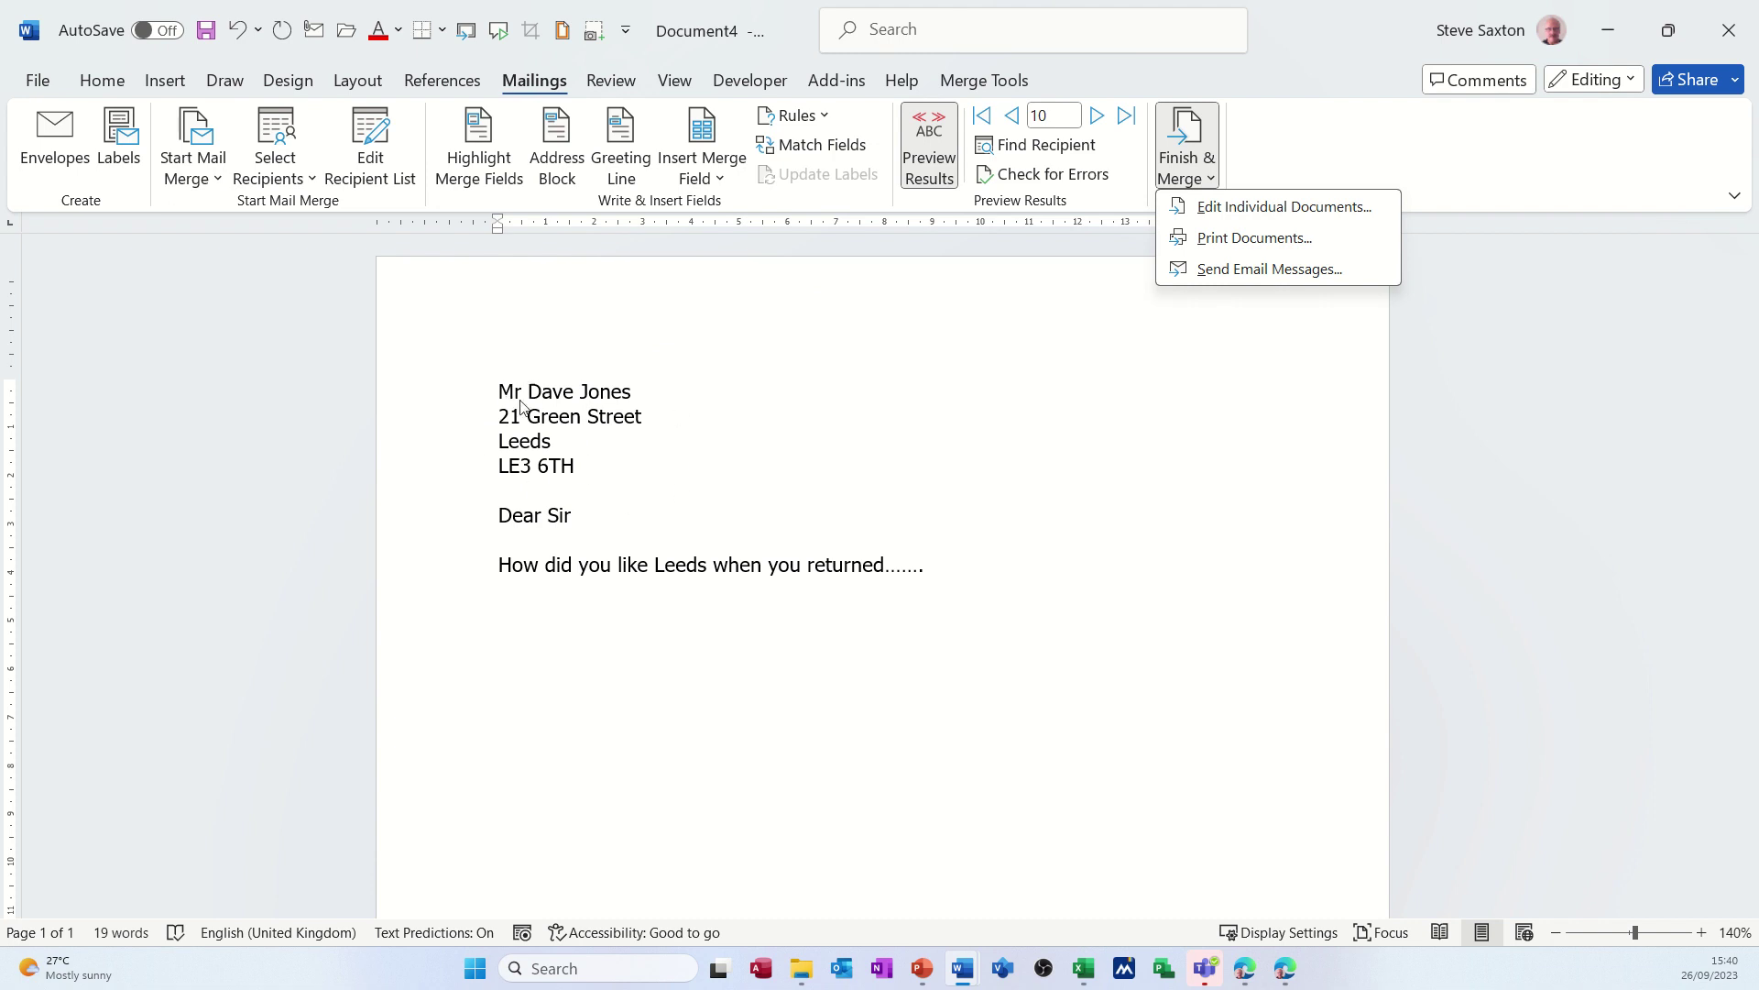
pyautogui.click(1234, 217)
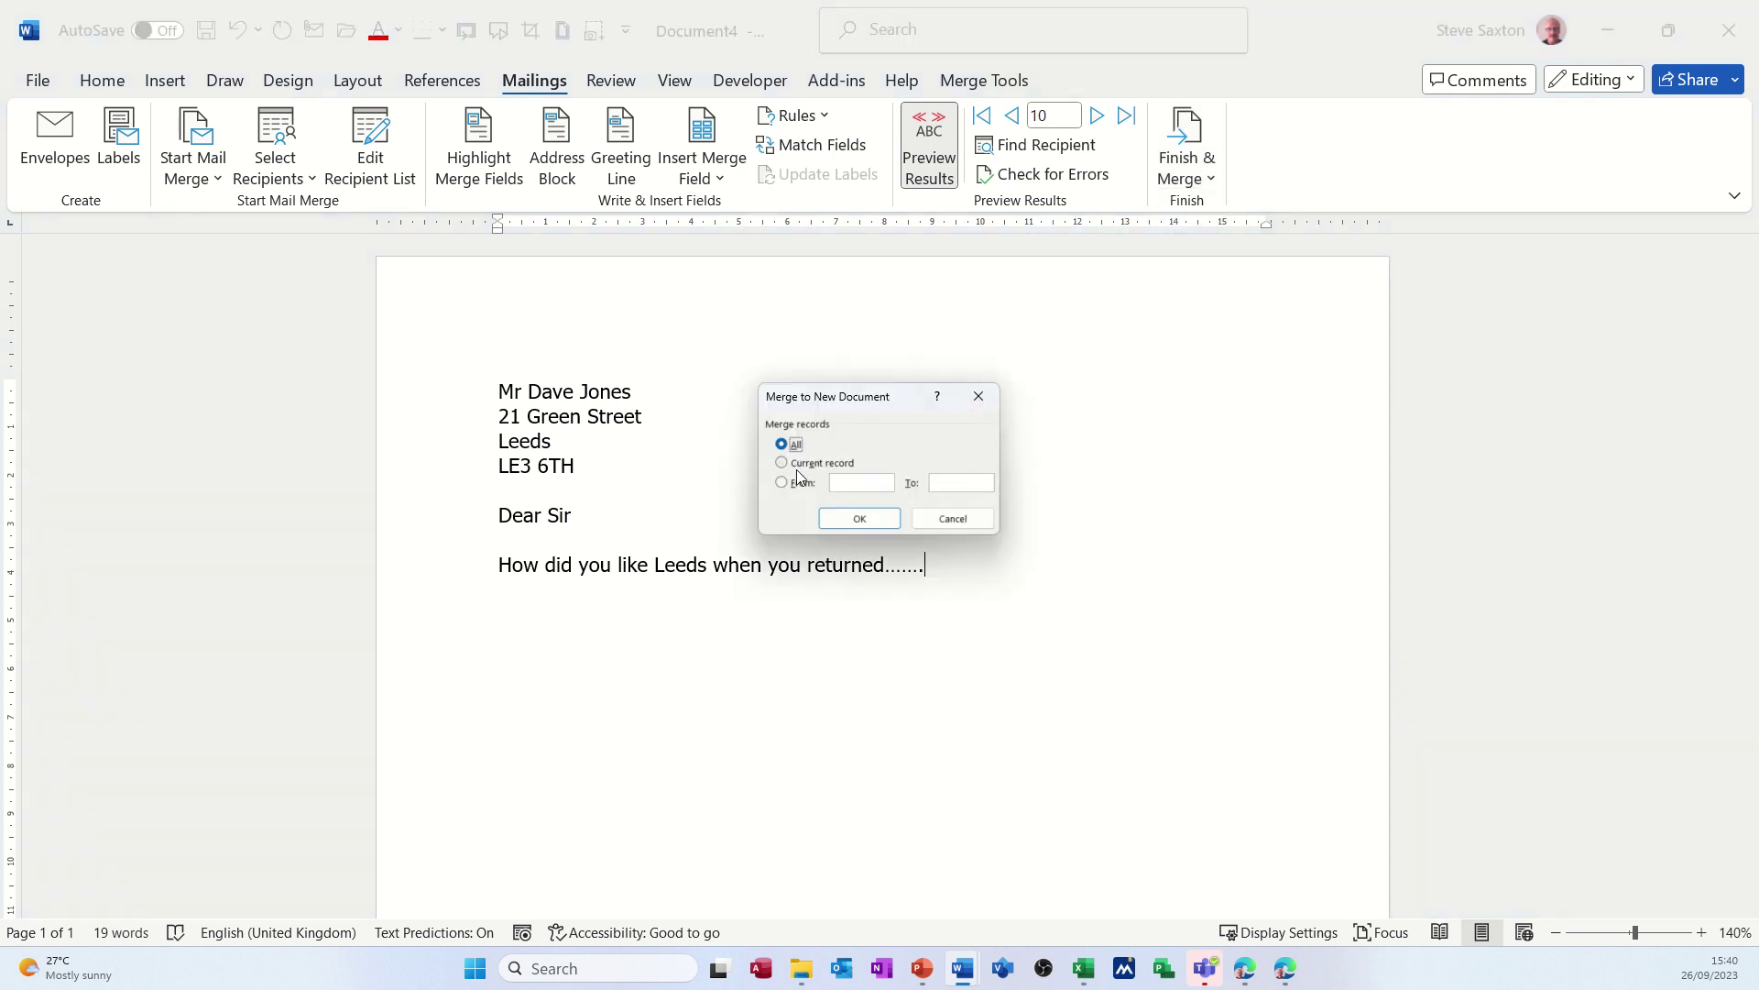
# - Merge all records into a new Letters1 document and zoom well out on it
pyautogui.click(858, 520)
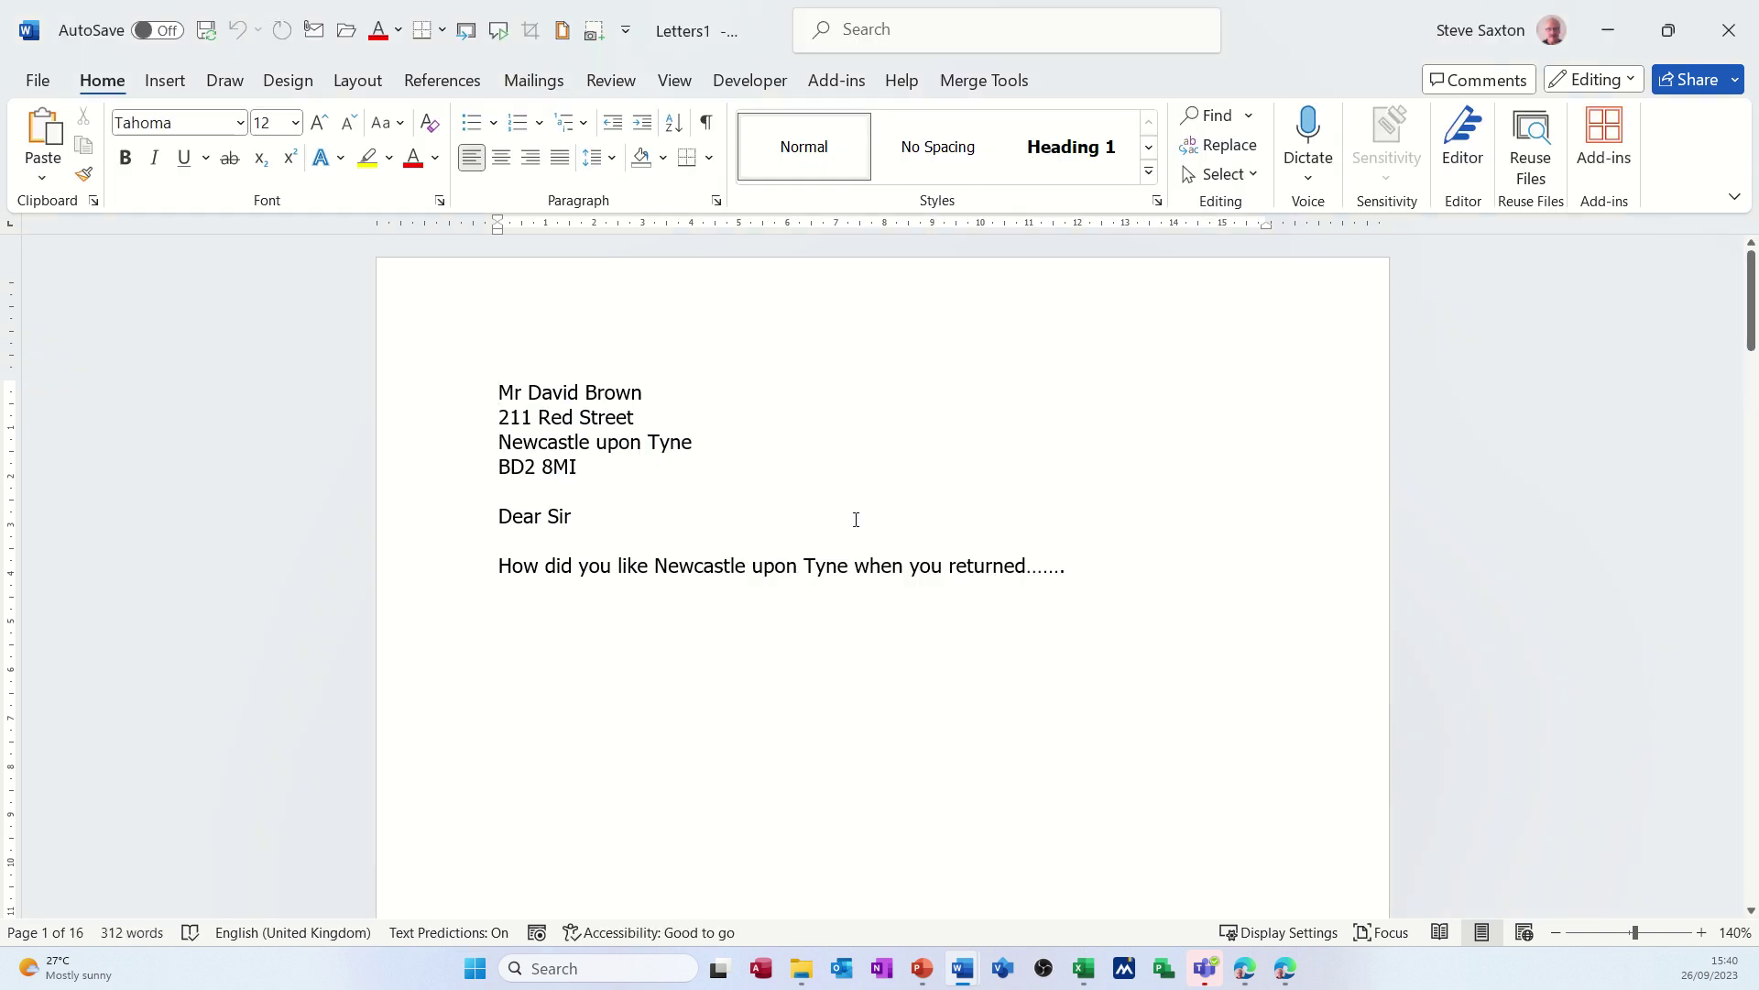
pyautogui.click(1555, 932)
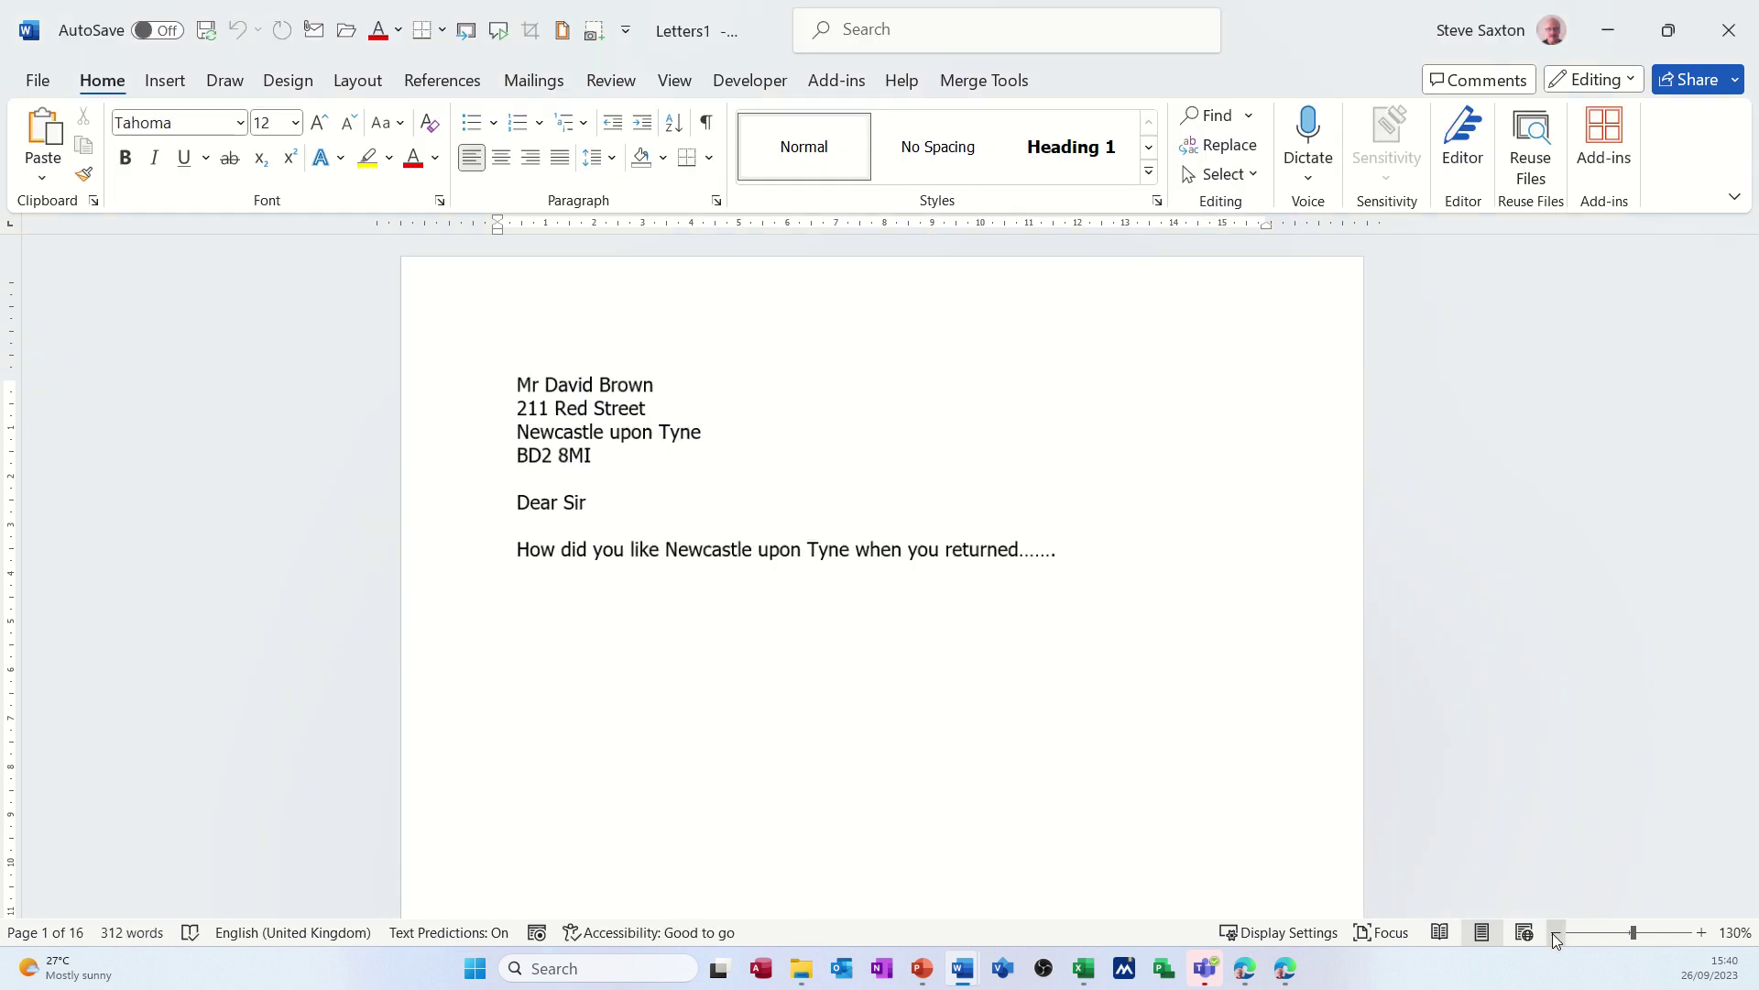
pyautogui.click(1555, 933)
pyautogui.click(1555, 933)
pyautogui.click(1555, 933)
pyautogui.click(1555, 933)
pyautogui.click(1555, 933)
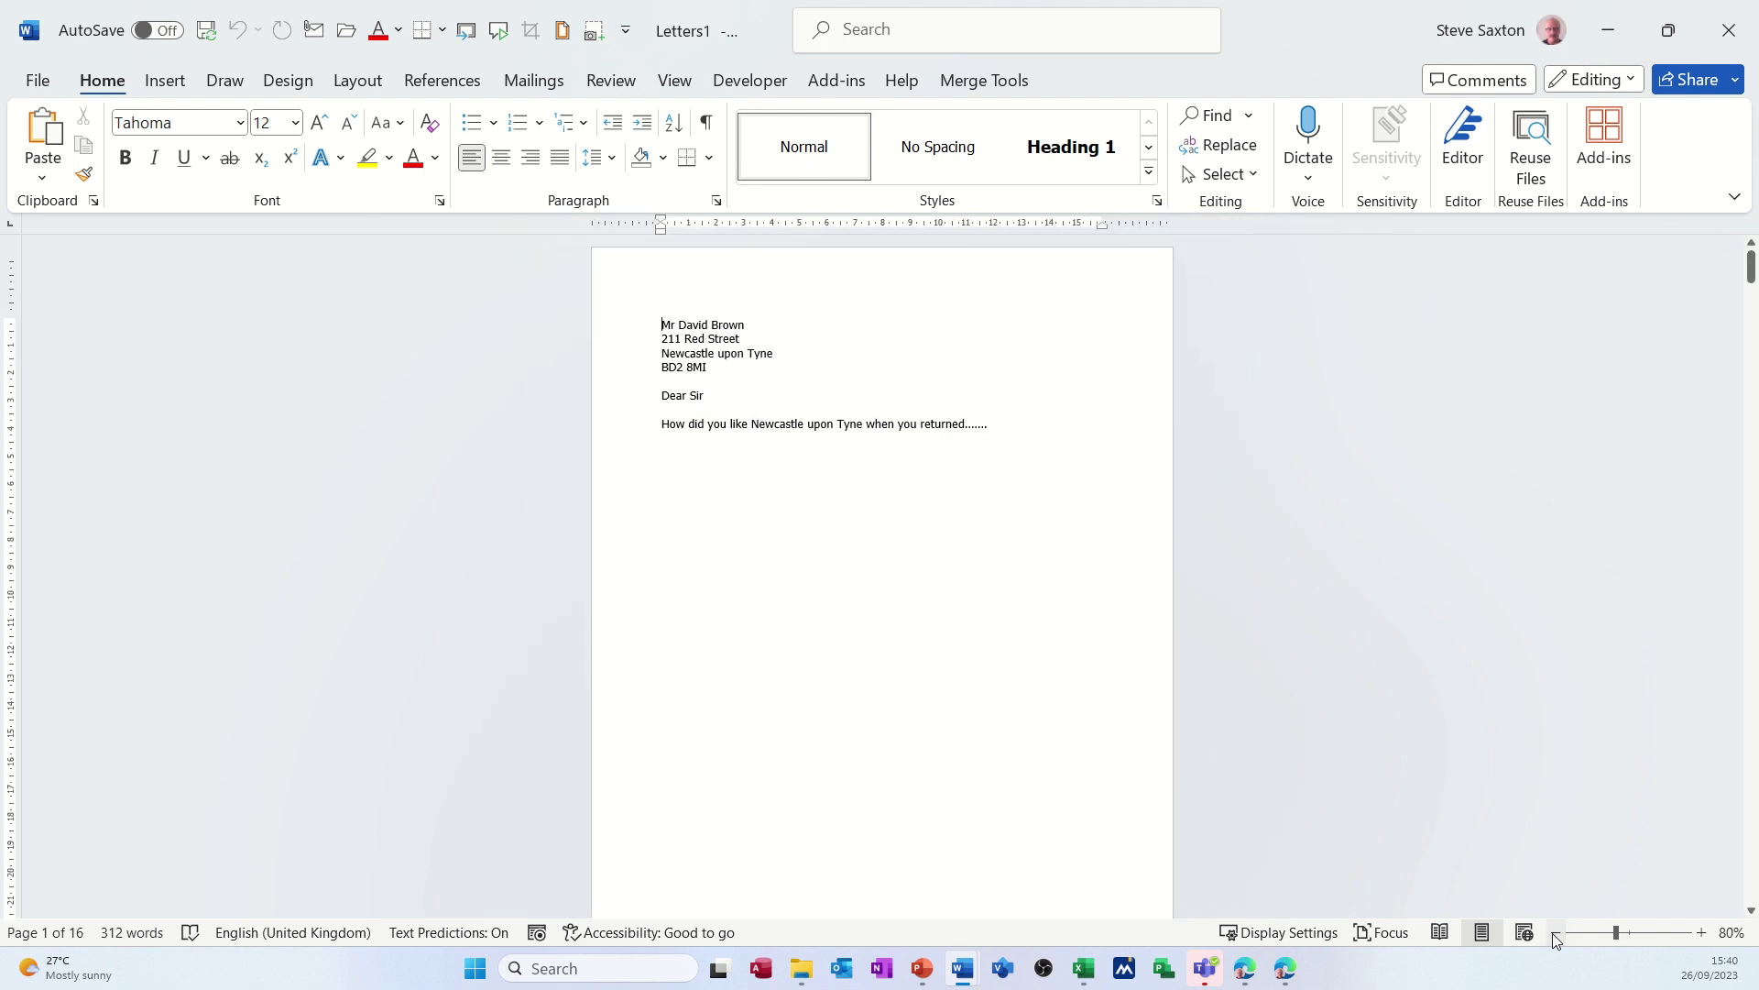
pyautogui.click(1555, 933)
pyautogui.click(1555, 933)
pyautogui.click(1555, 933)
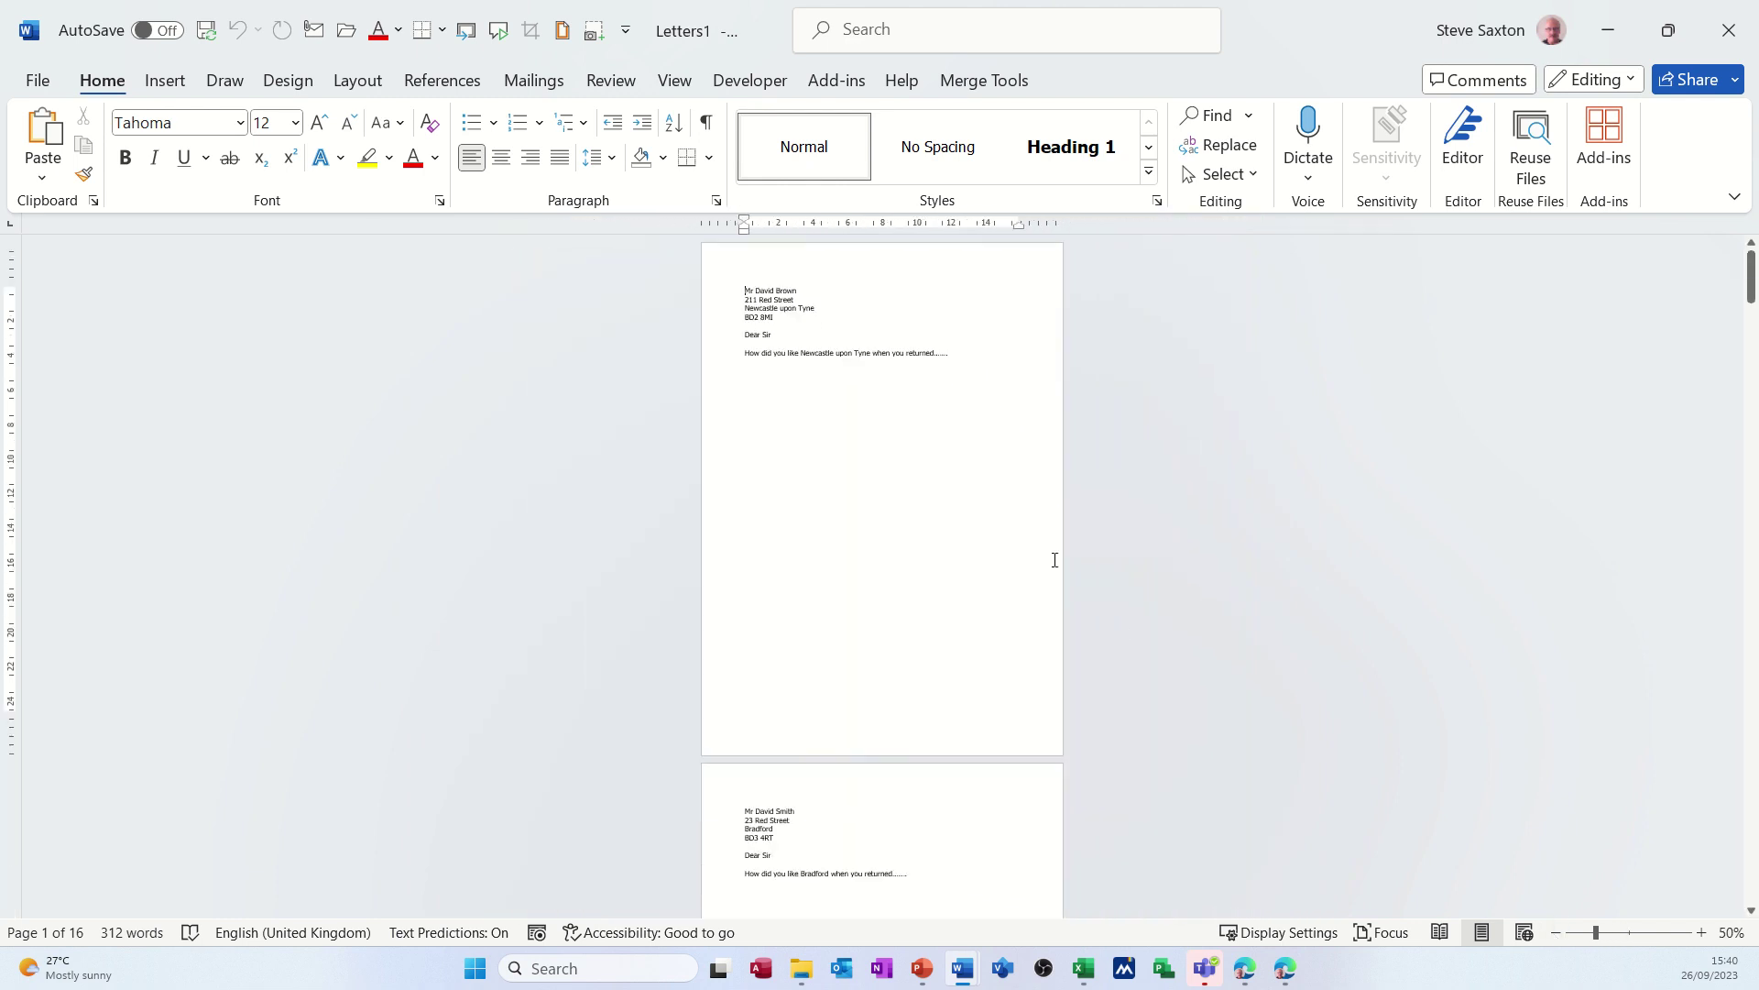
# - Review the 16 merged letters in Multiple Pages view, then close Letters1 without saving
pyautogui.click(676, 83)
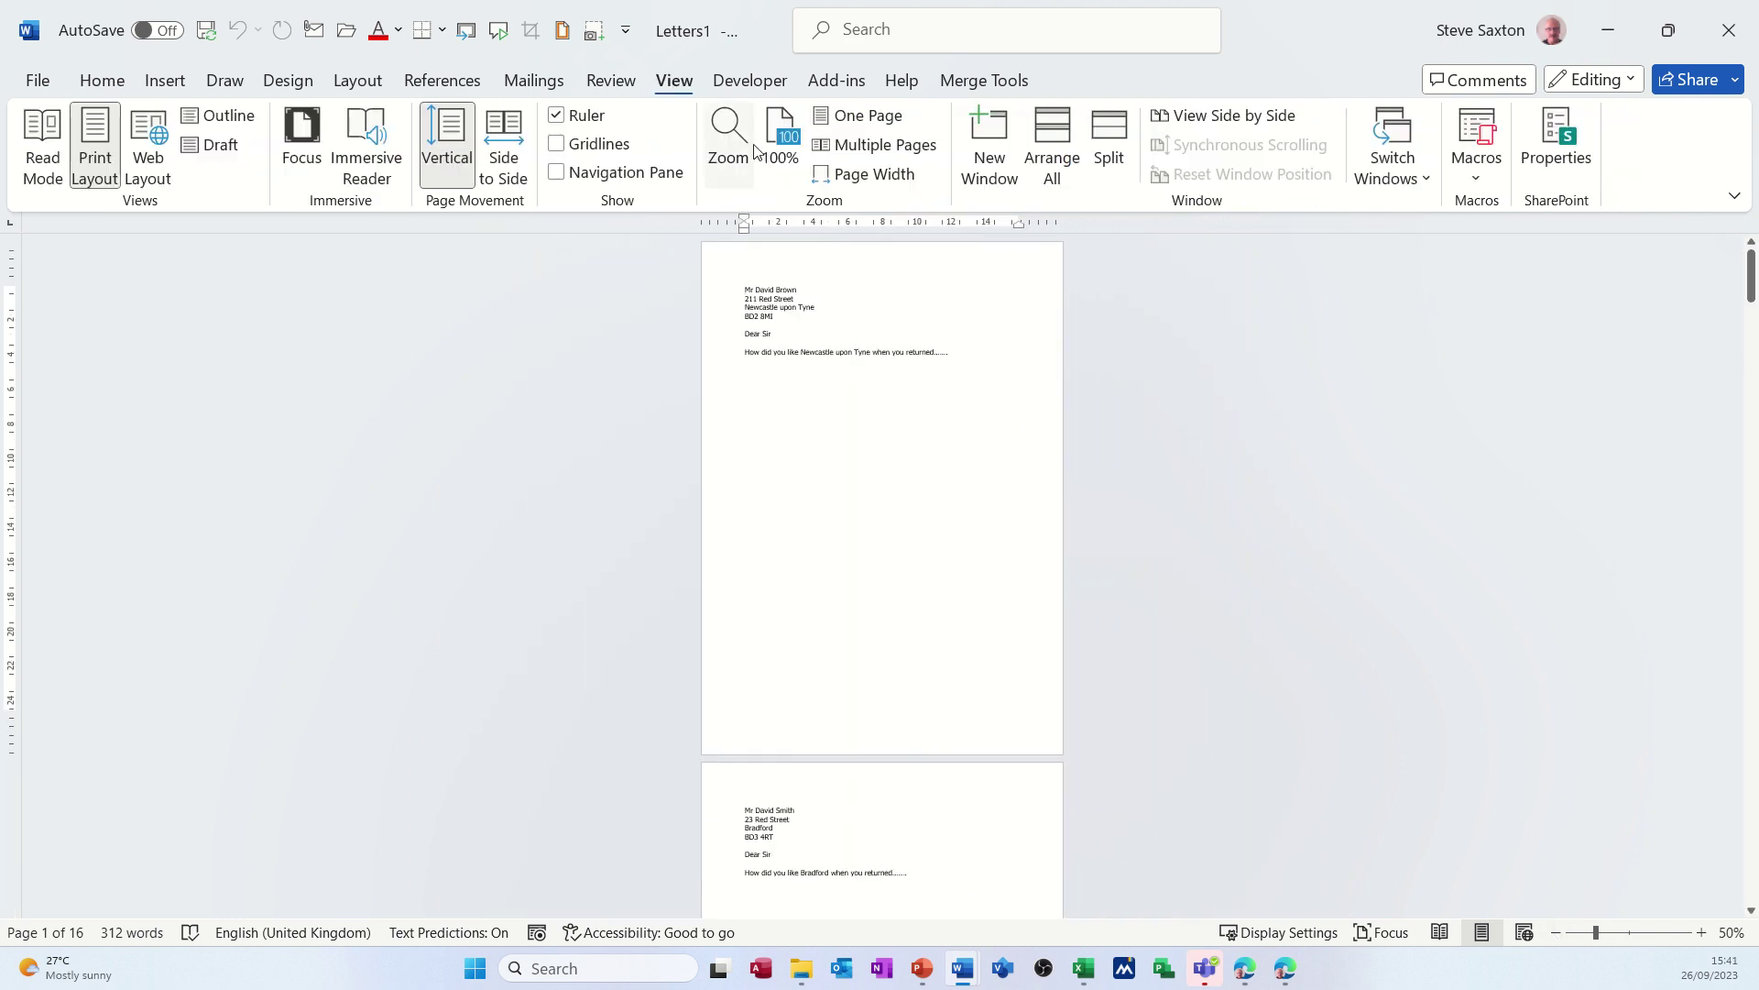
pyautogui.click(880, 153)
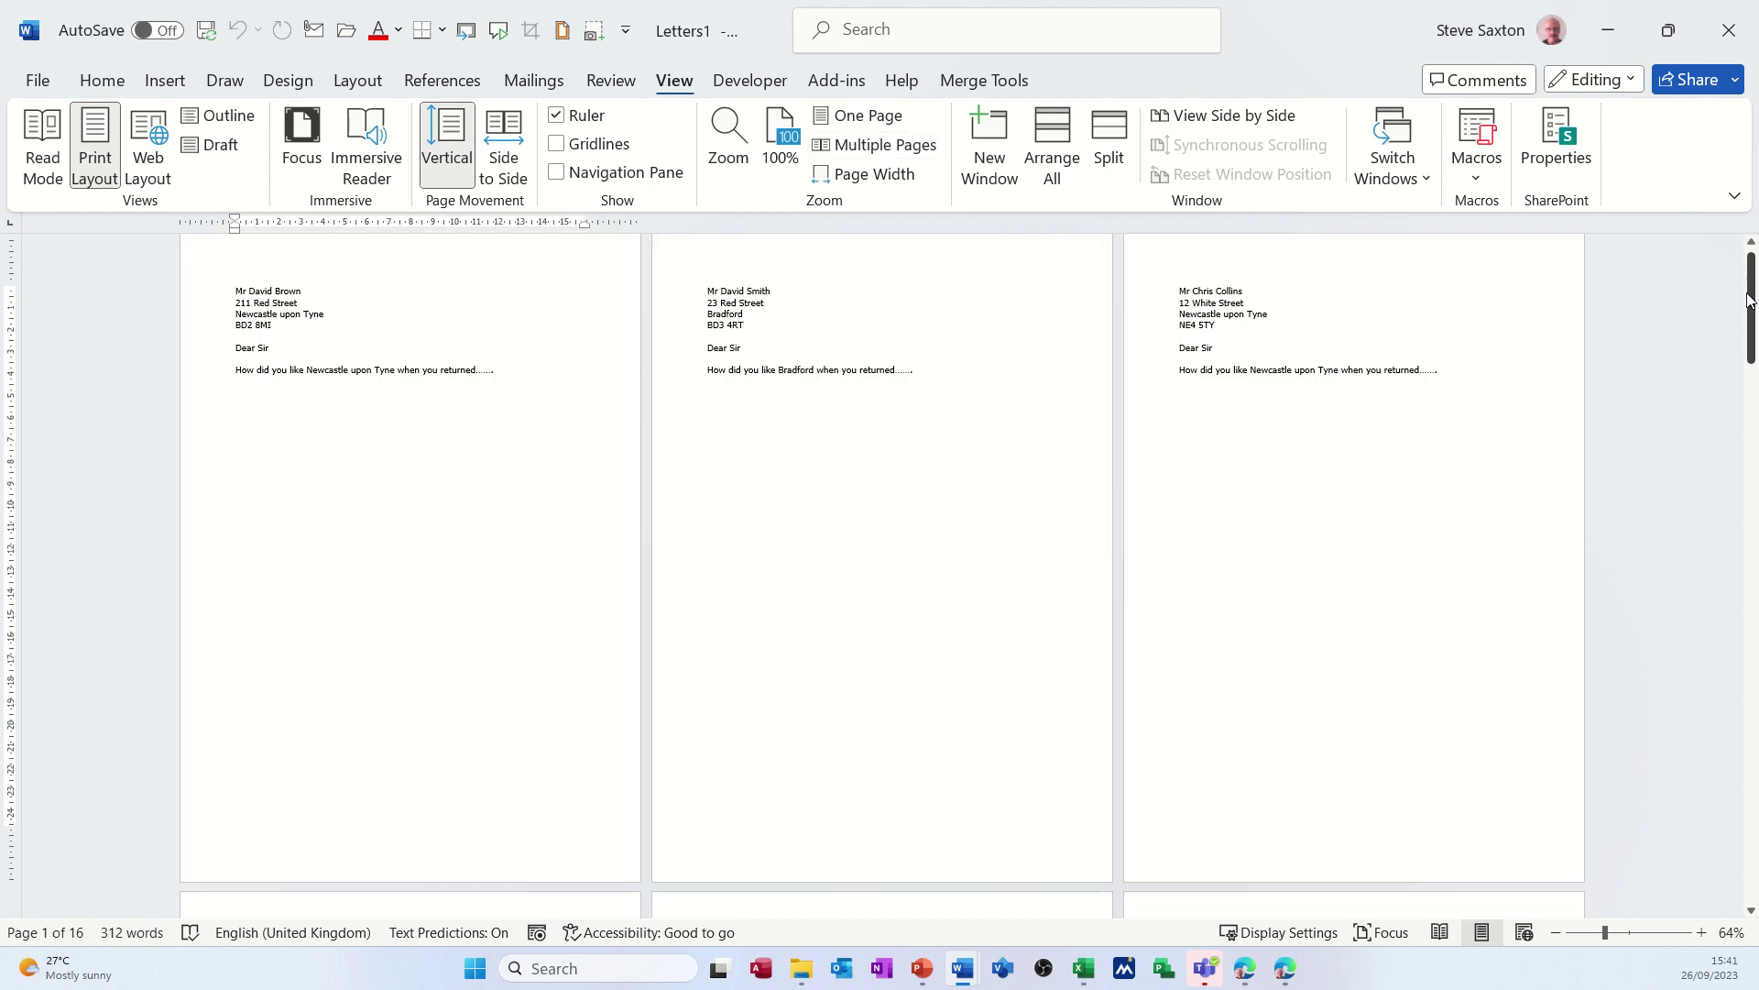
pyautogui.moveTo(1751, 302); pyautogui.dragTo(1755, 580)
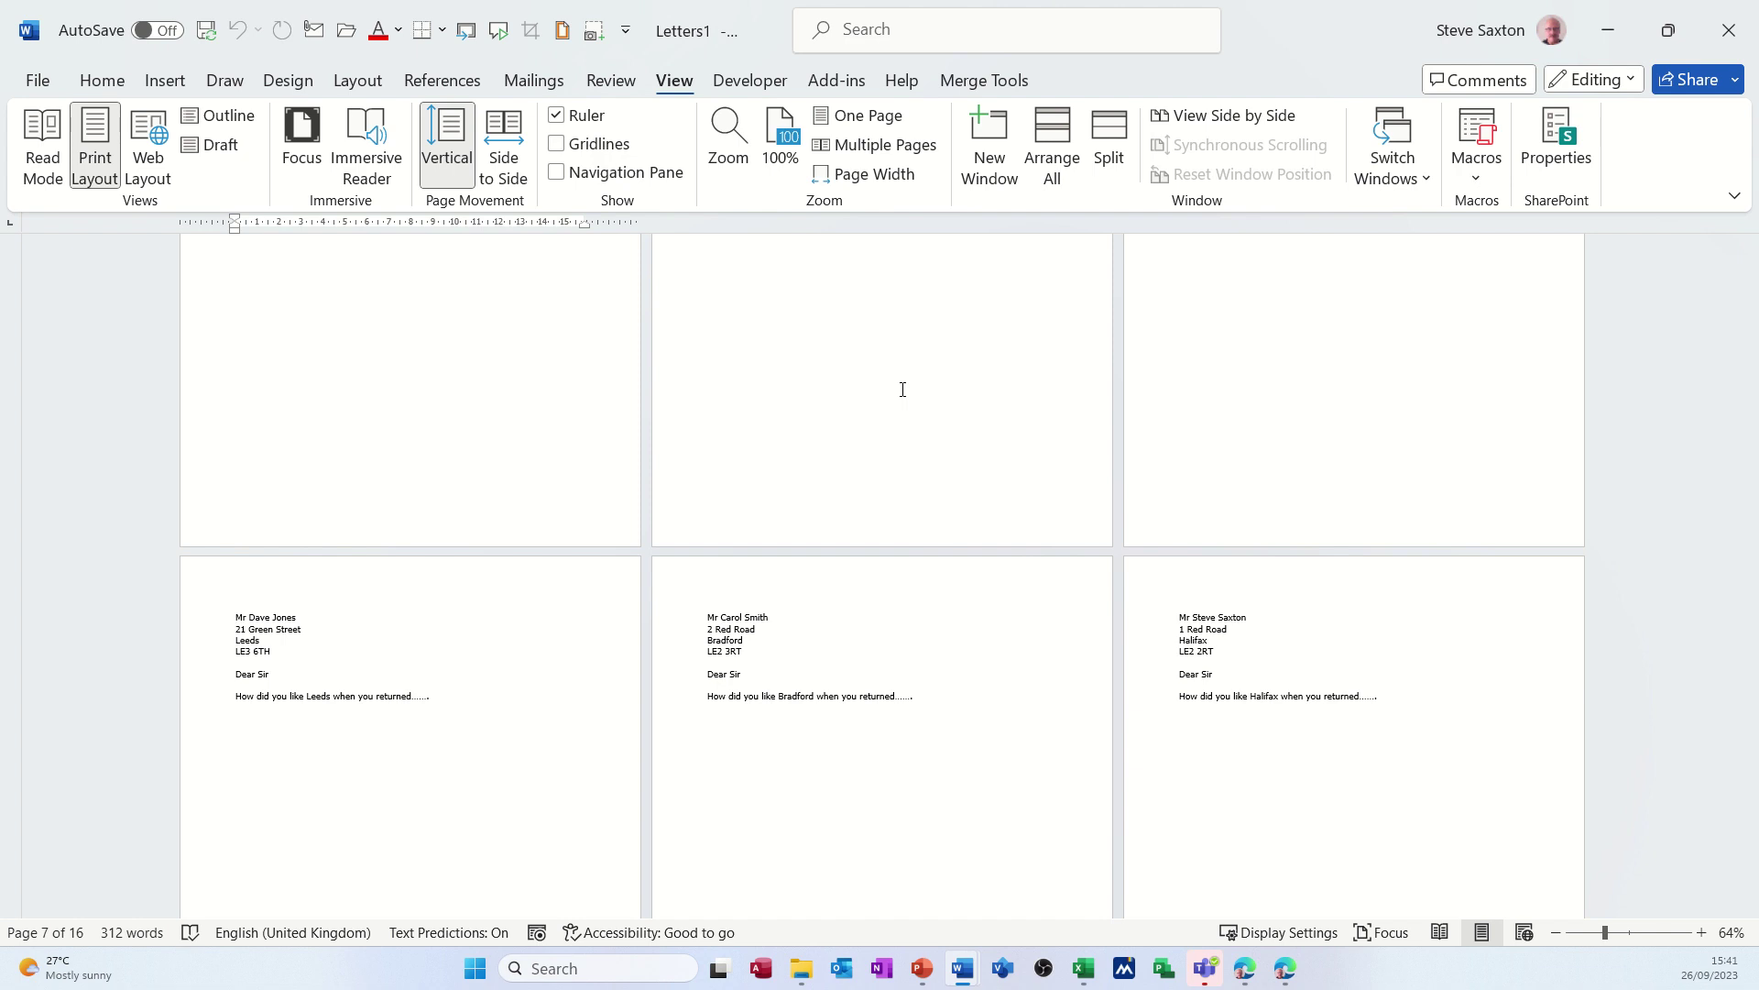
pyautogui.click(1729, 30)
pyautogui.click(1011, 526)
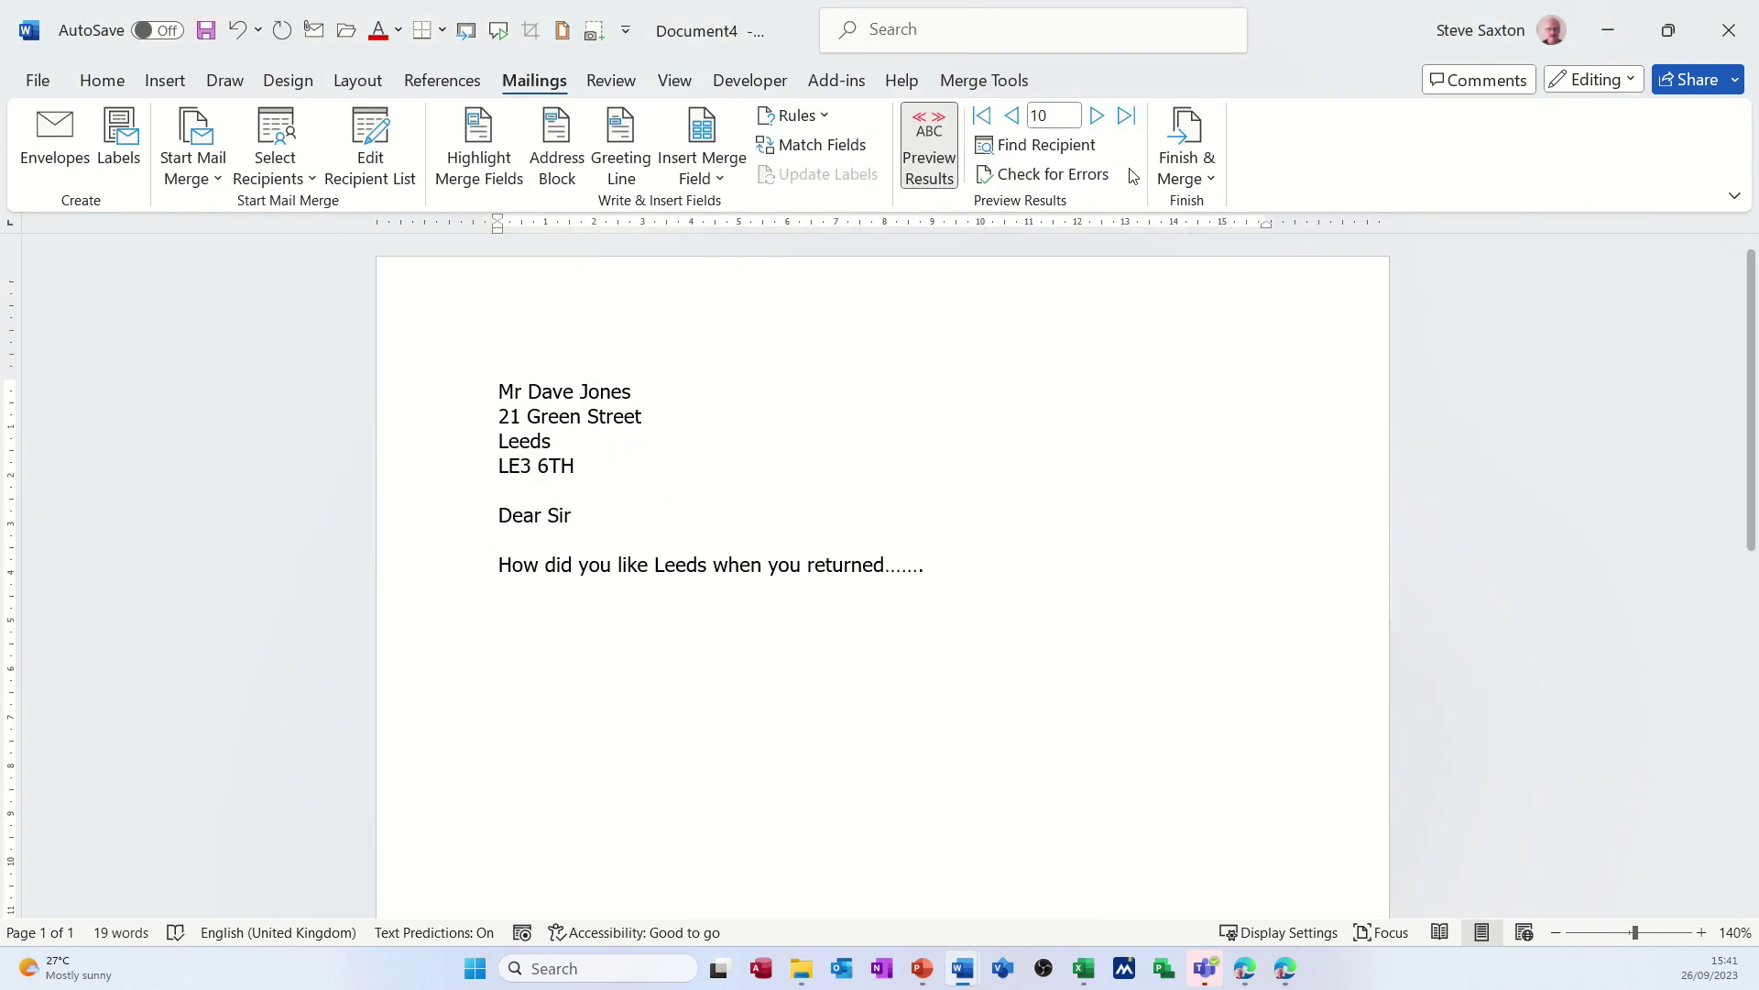
# - Merge all 16 records again into individual letters in a new Letters2 document
pyautogui.click(1174, 174)
pyautogui.click(1184, 206)
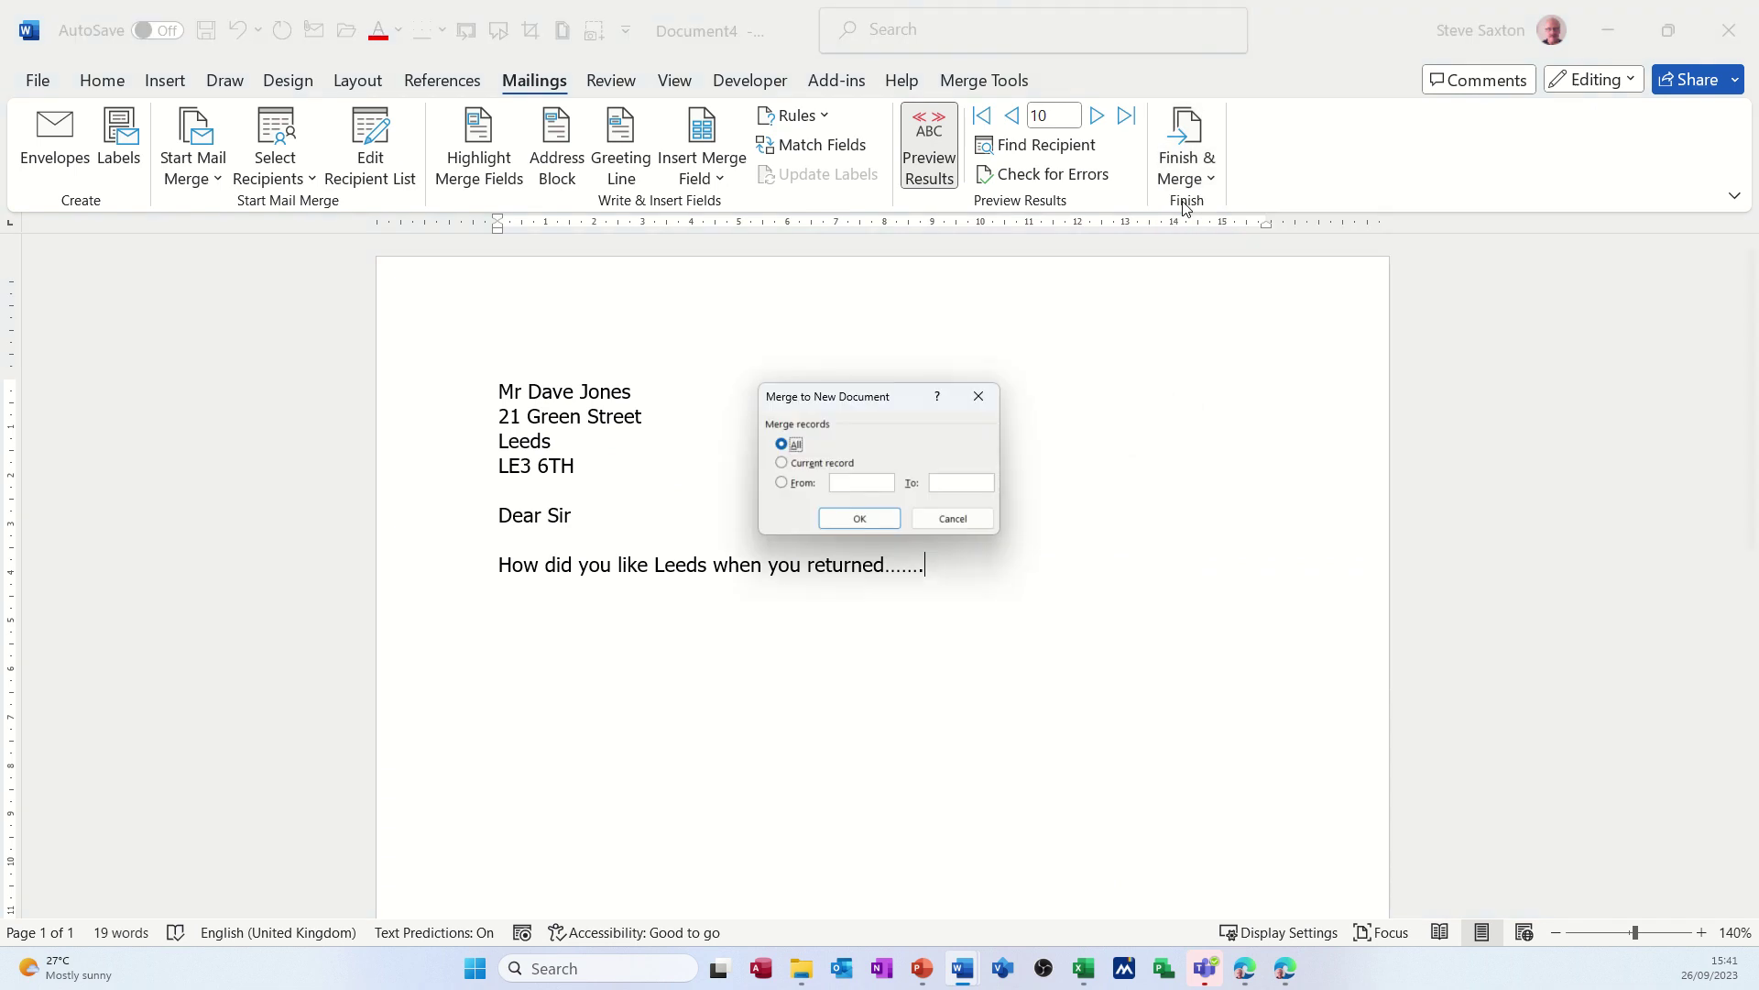
pyautogui.click(861, 519)
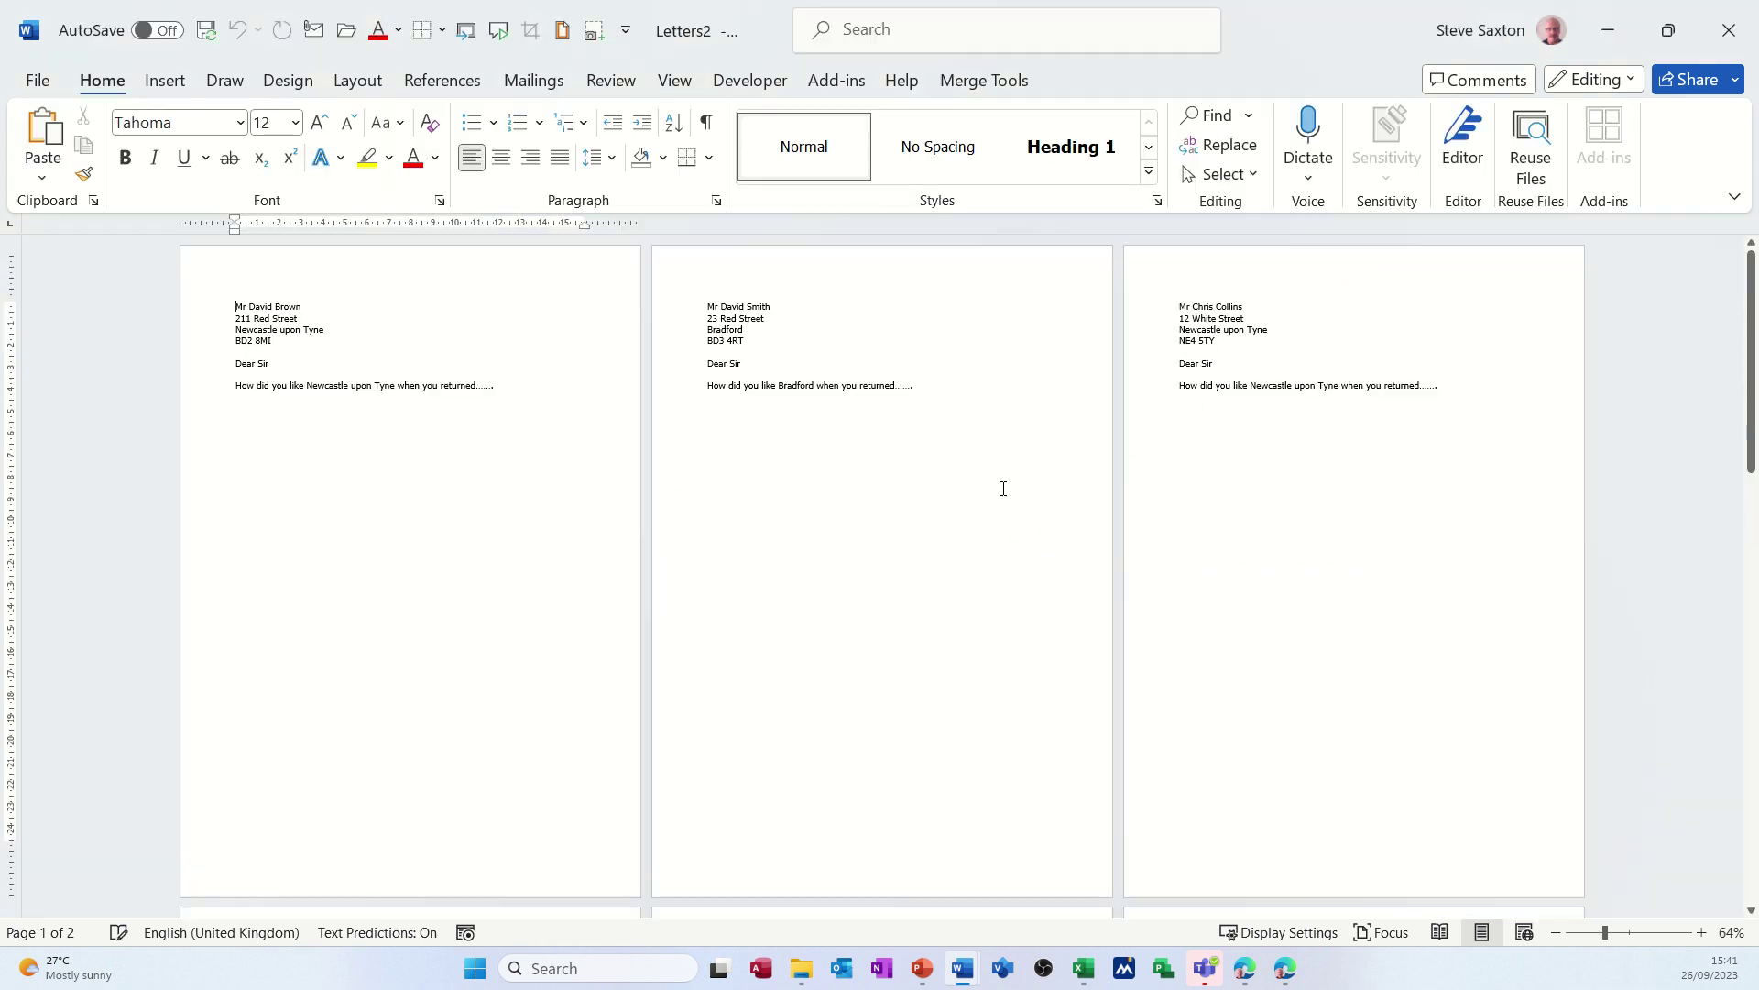